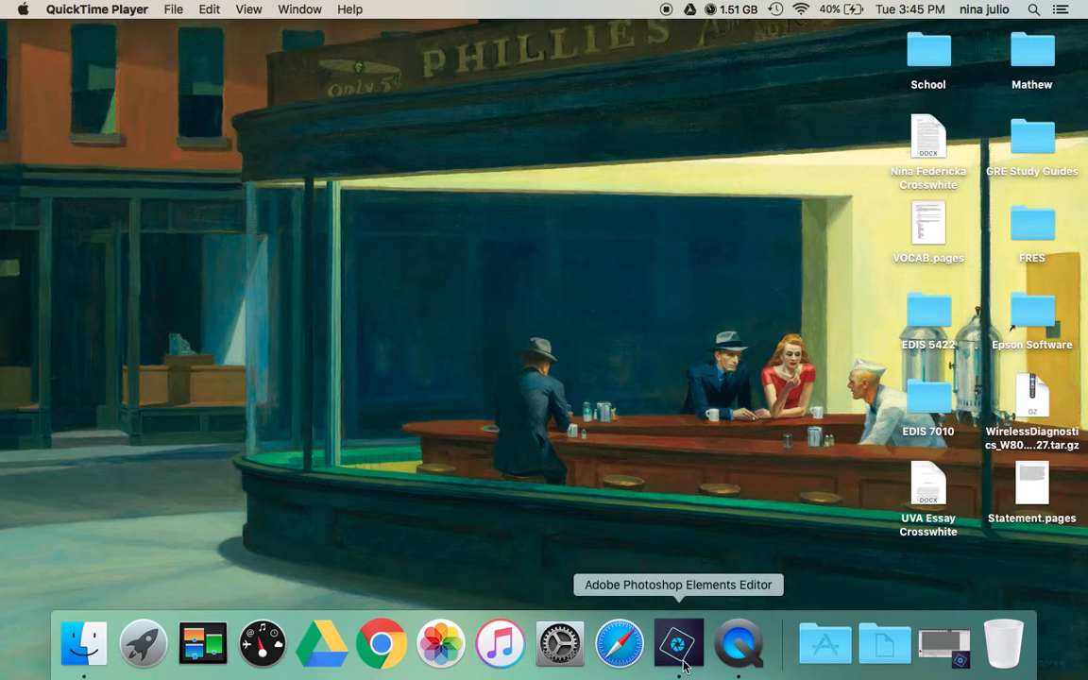
Switch to Adobe Photoshop Elements Editor
{"action": "left_click", "coordinate": [684, 663]}
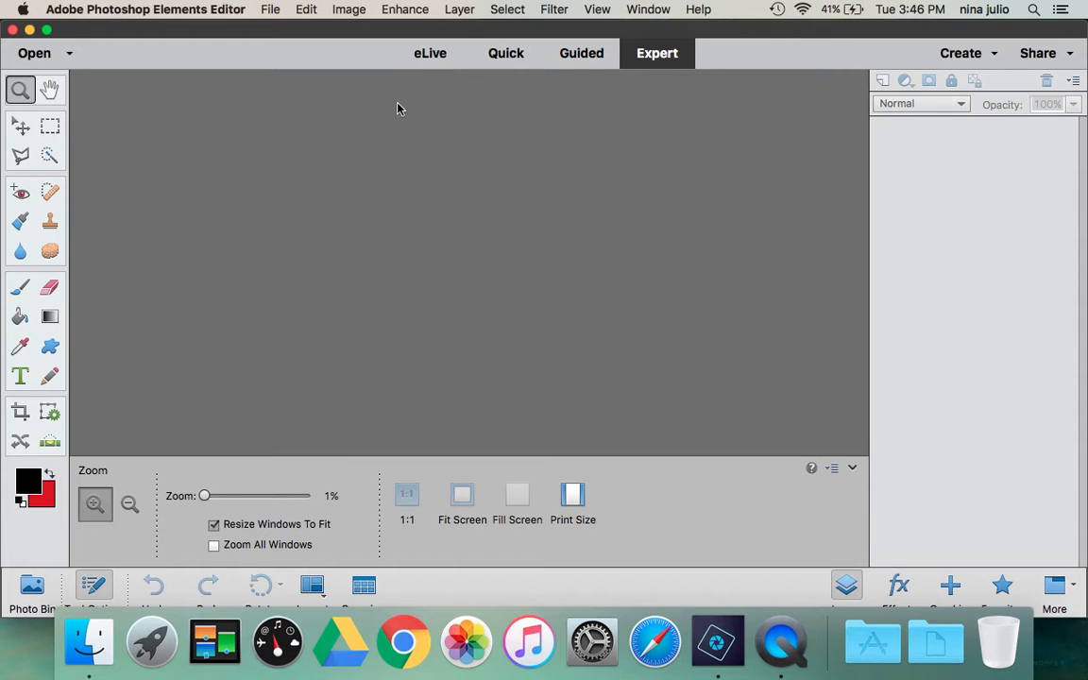
Look through the eLive, Quick and Guided modes, including the Basics guided edits, and return to Expert mode
{"action": "left_click", "coordinate": [406, 55]}
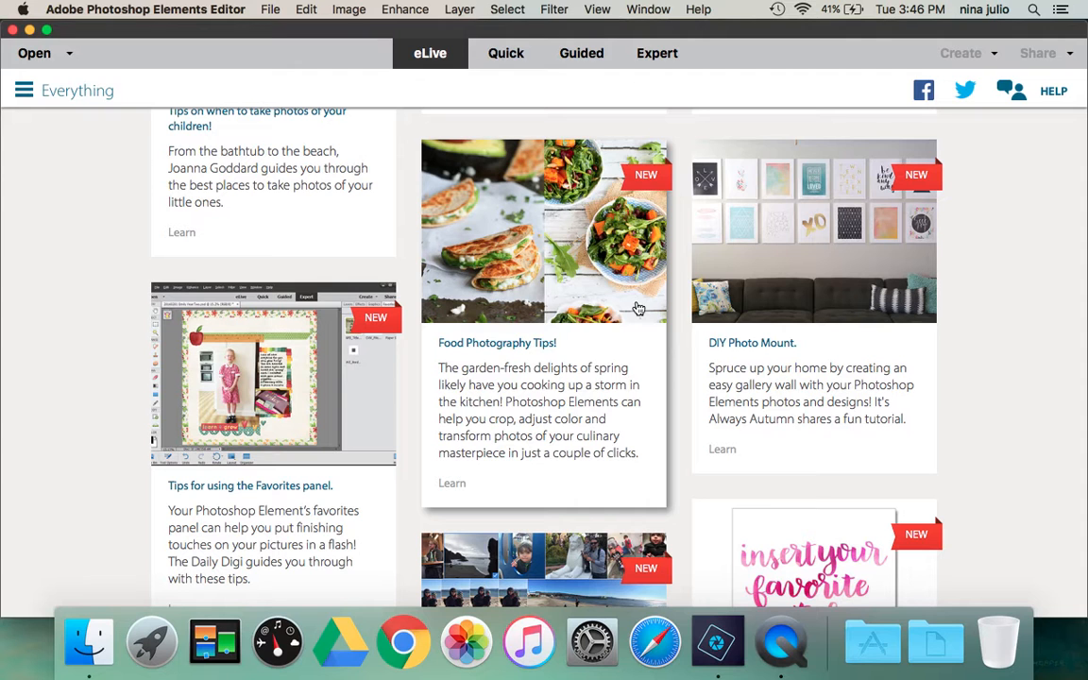
{"action": "left_click", "coordinate": [506, 54]}
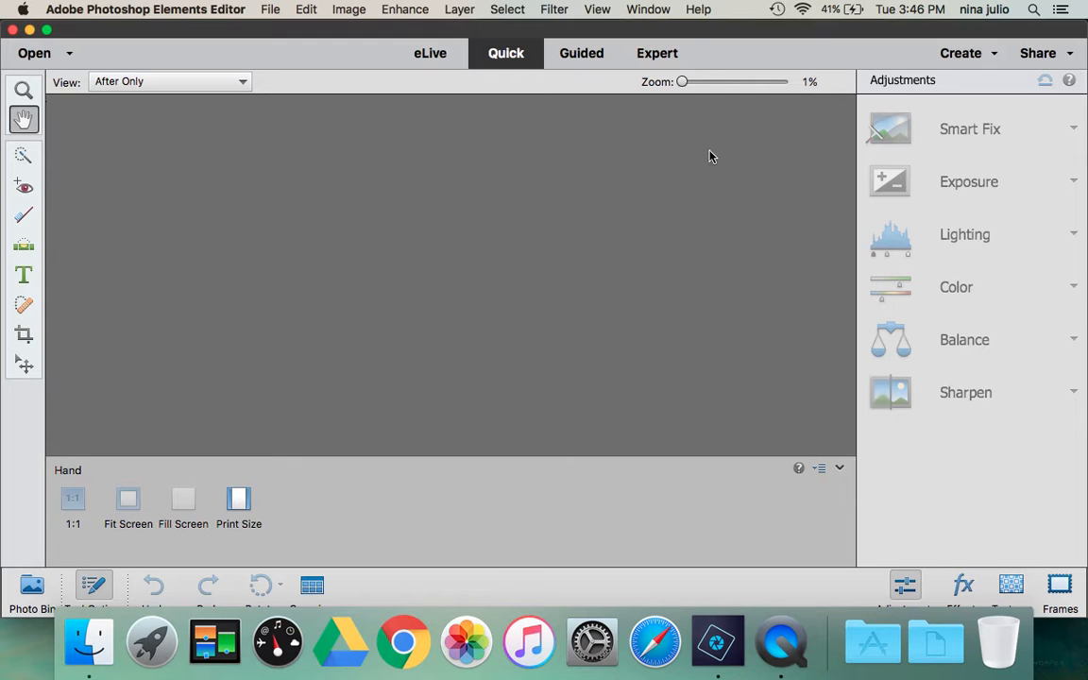
{"action": "left_click", "coordinate": [582, 54]}
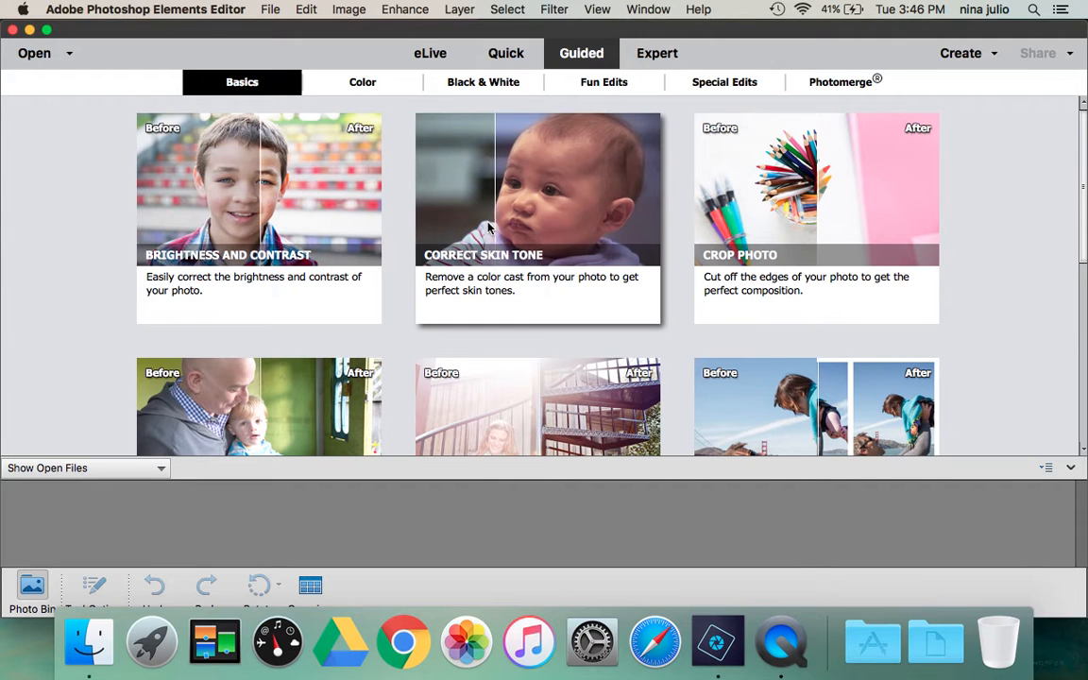
{"action": "scroll", "coordinate": [548, 379], "scroll_direction": "down", "scroll_amount": 5}
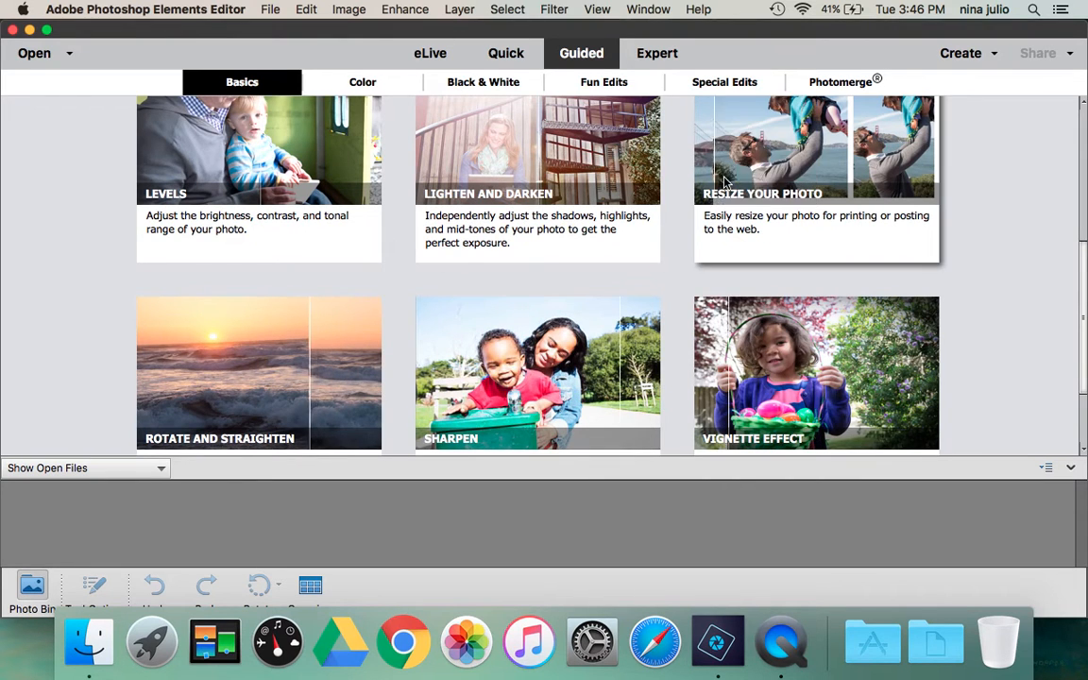
{"action": "scroll", "coordinate": [878, 231], "scroll_direction": "down", "scroll_amount": 2}
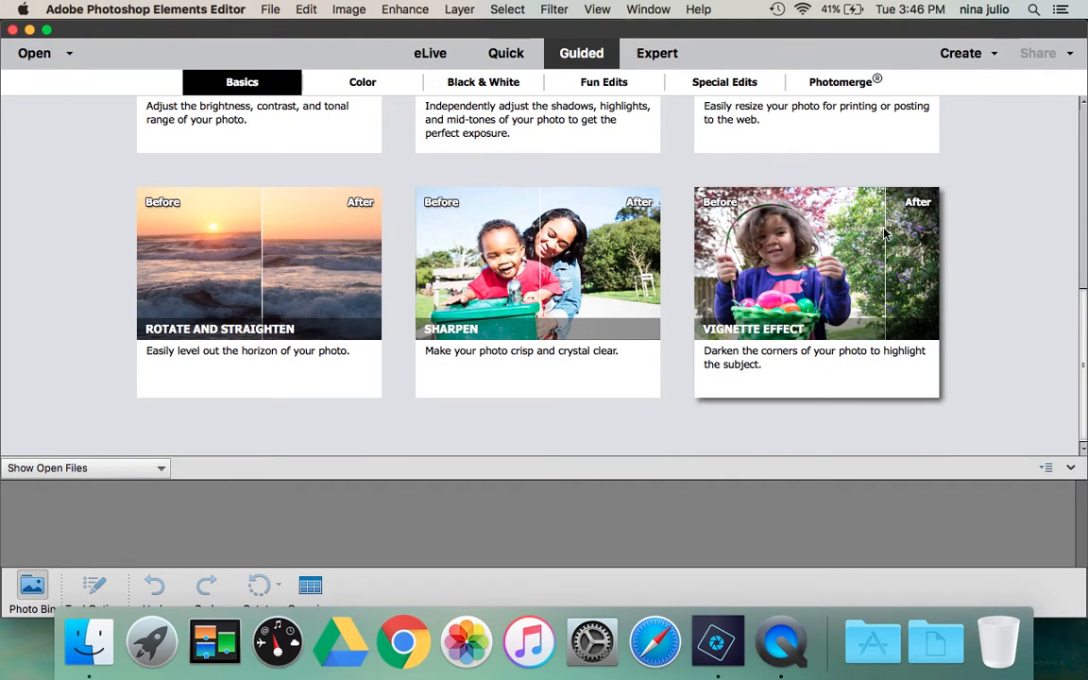
{"action": "left_click", "coordinate": [688, 53]}
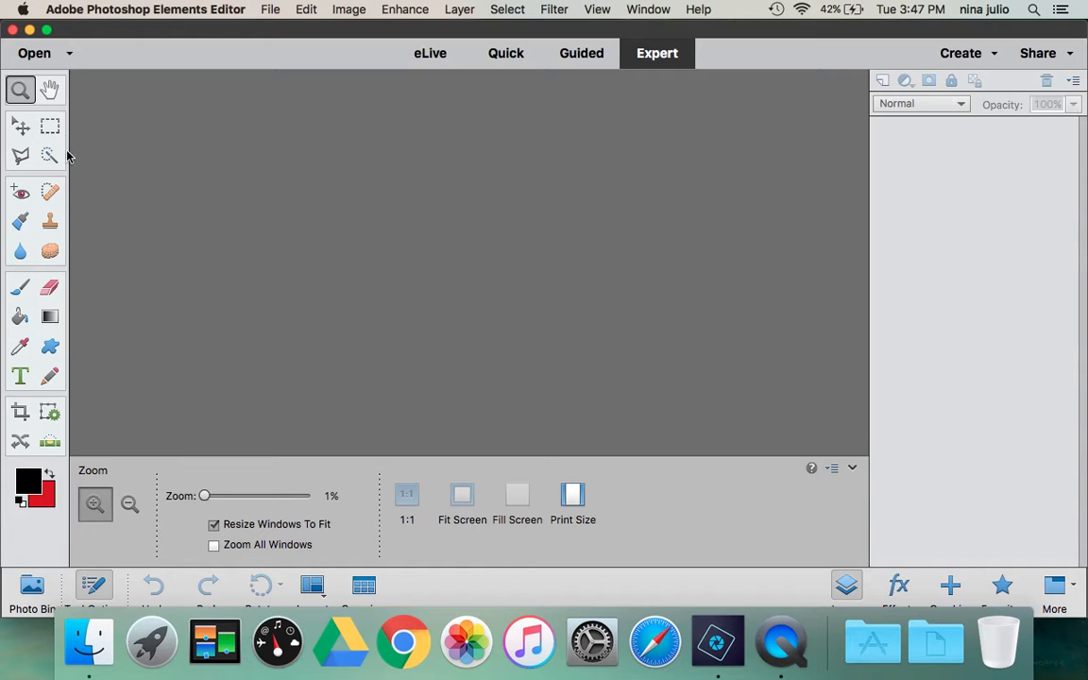
Examine the options of the Move, Rectangular Marquee, Lasso and Quick Selection tools, returning to the Move tool
{"action": "left_click", "coordinate": [21, 129]}
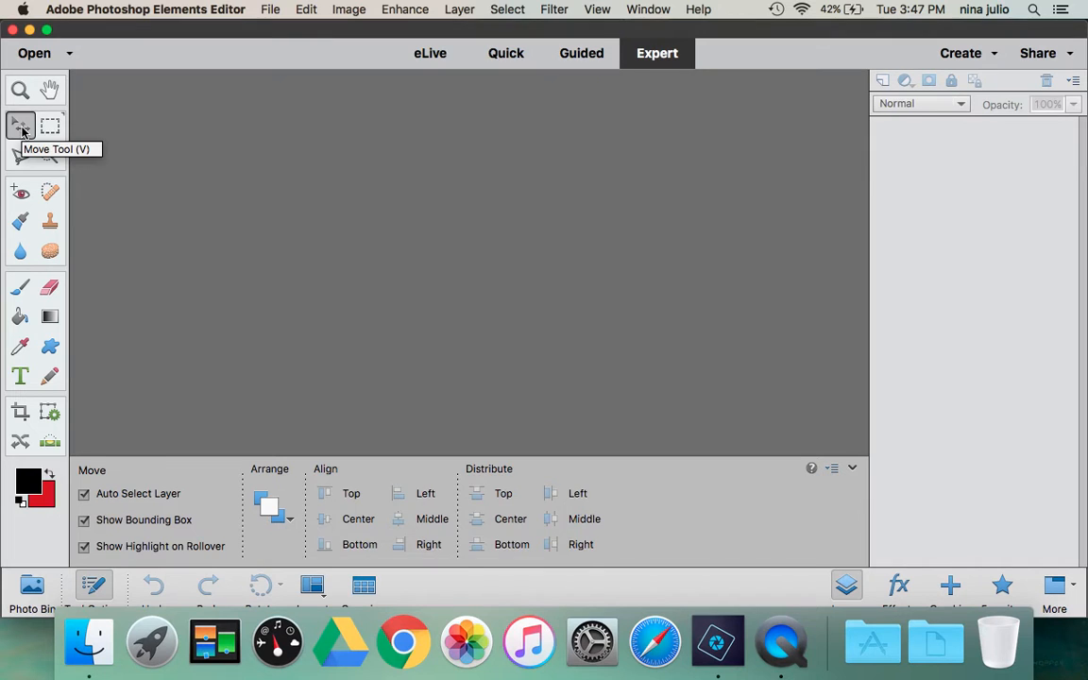
{"action": "left_click", "coordinate": [45, 130]}
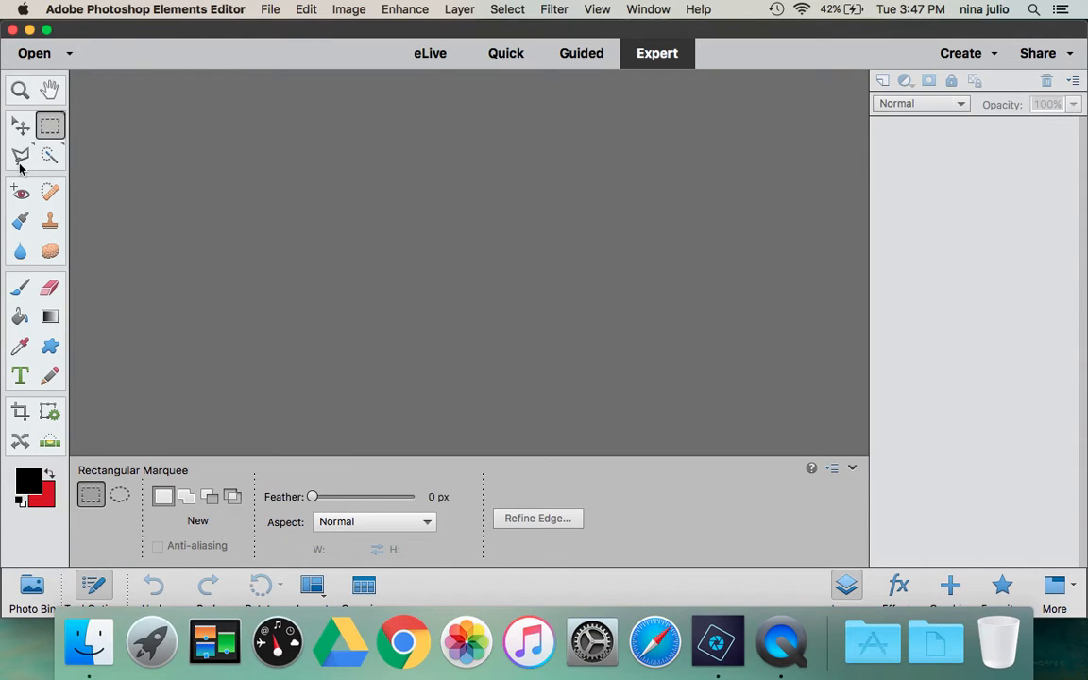
{"action": "left_click", "coordinate": [20, 157]}
{"action": "left_click", "coordinate": [48, 158]}
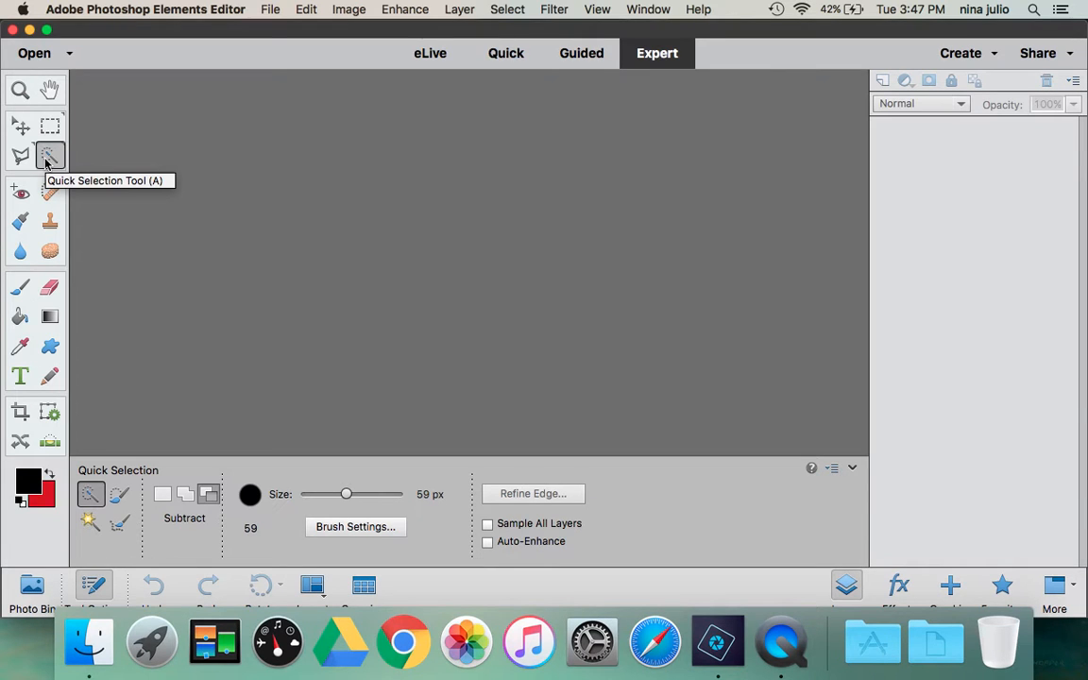
{"action": "left_click", "coordinate": [21, 126]}
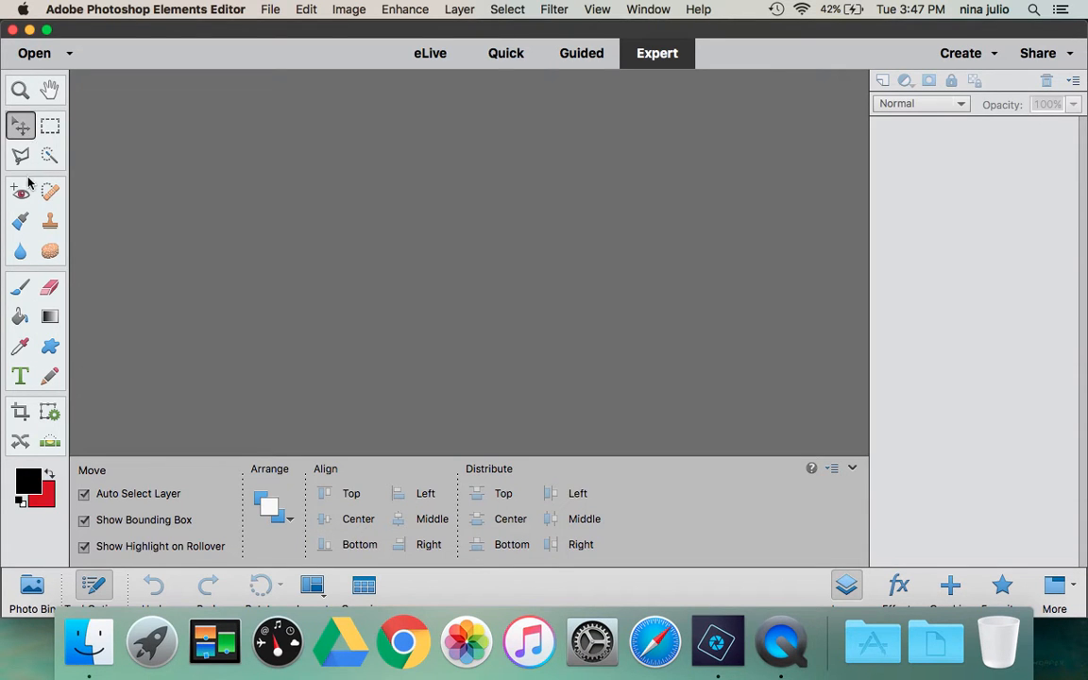
Compare the rectangular and elliptical marquee variants and the lasso variants, including the Magnetic Lasso
{"action": "left_click", "coordinate": [50, 128]}
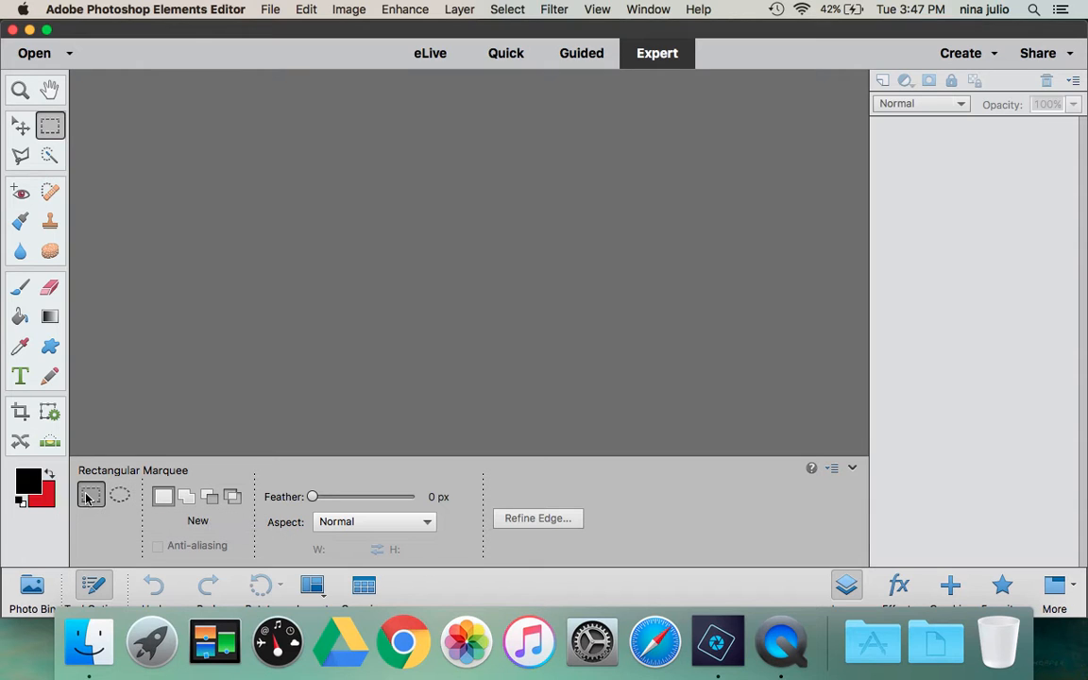
{"action": "left_click", "coordinate": [121, 495]}
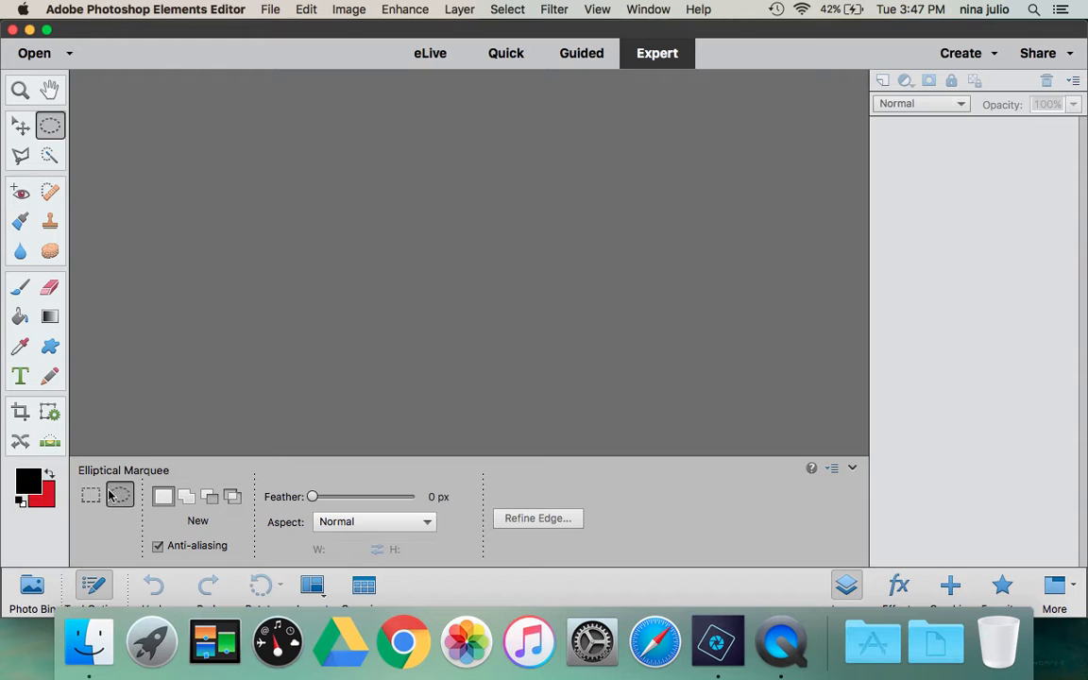
{"action": "left_click", "coordinate": [91, 495]}
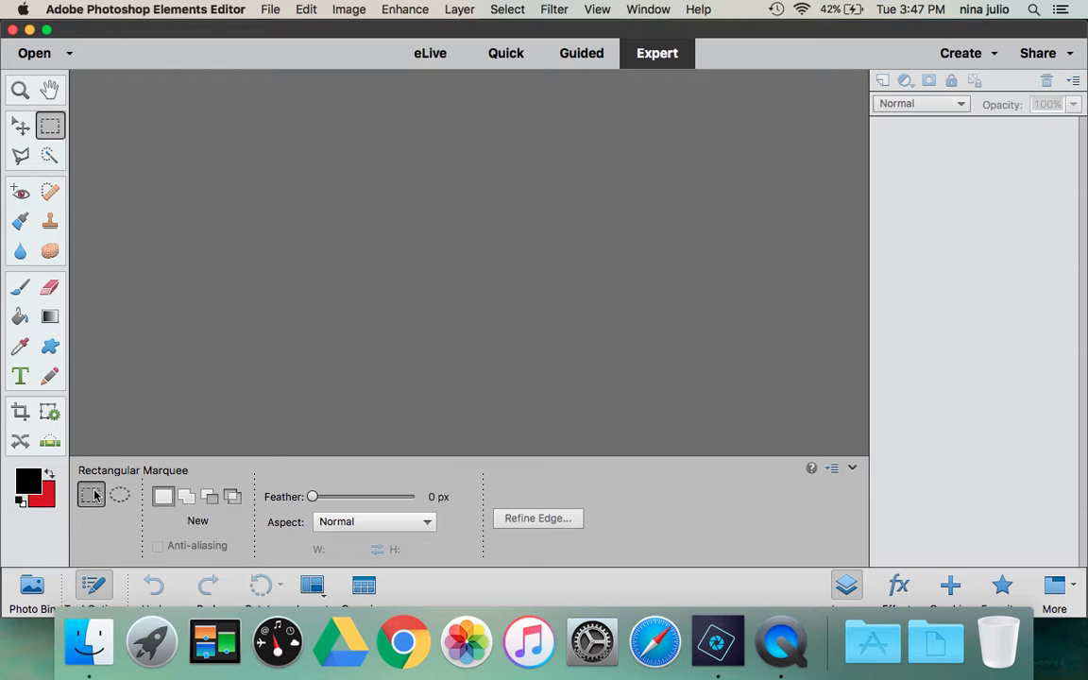
{"action": "left_click", "coordinate": [23, 156]}
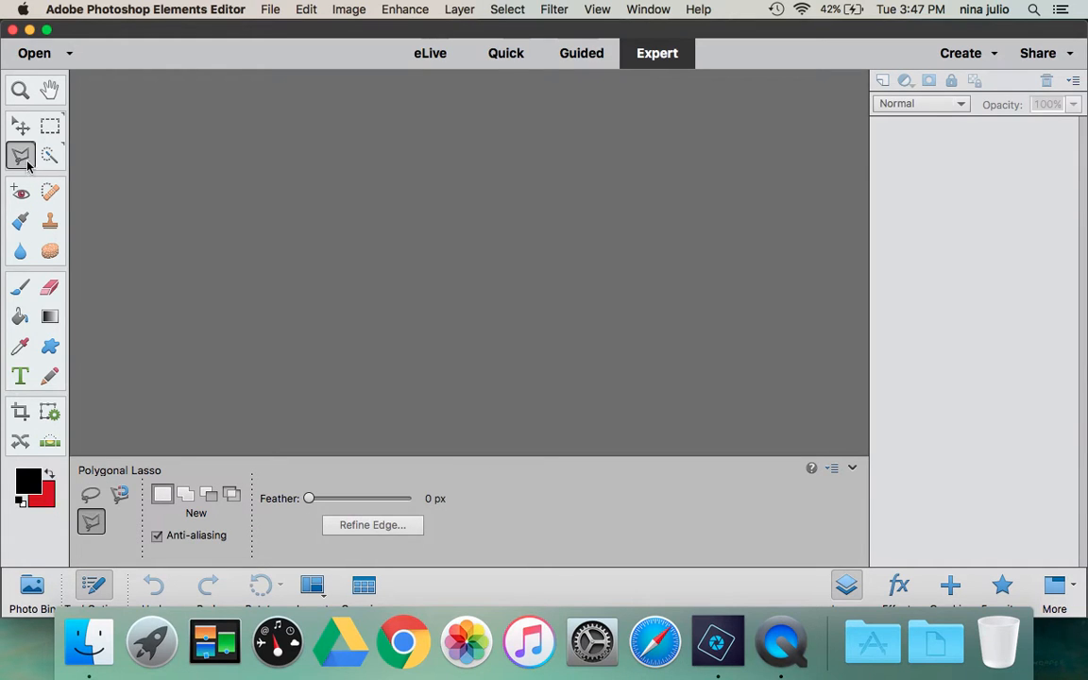
{"action": "left_click", "coordinate": [92, 506]}
{"action": "left_click", "coordinate": [119, 493]}
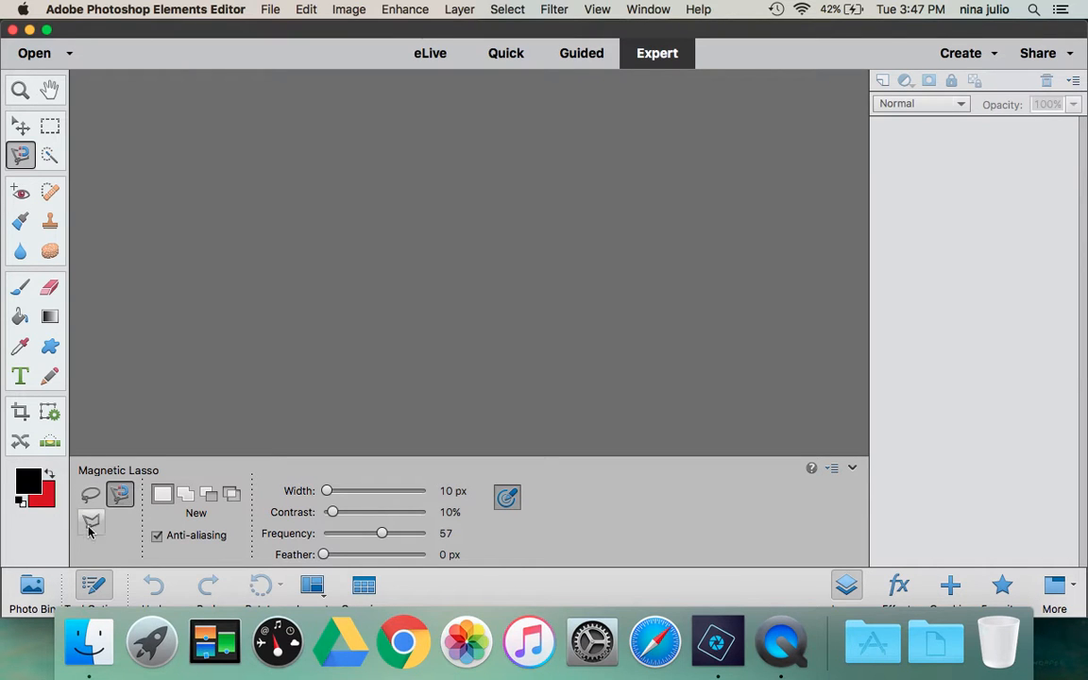
Compare the Quick Selection, Selection Brush, Magic Wand and Refine Selection Brush options, then return to the Move tool
{"action": "left_click", "coordinate": [52, 156]}
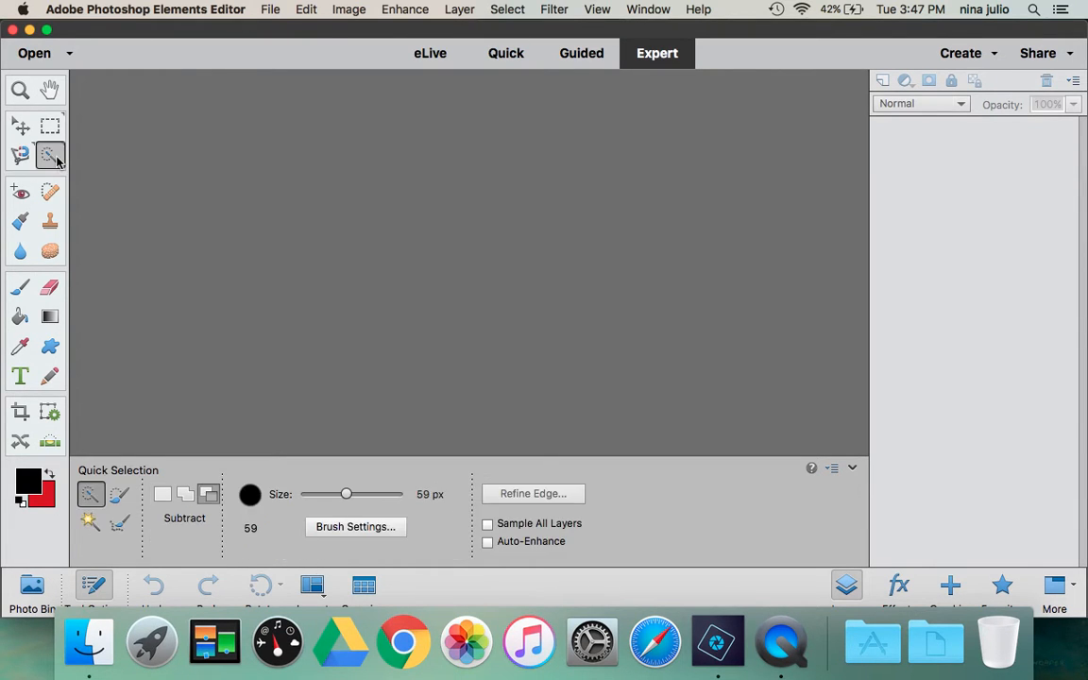
{"action": "left_click", "coordinate": [117, 494]}
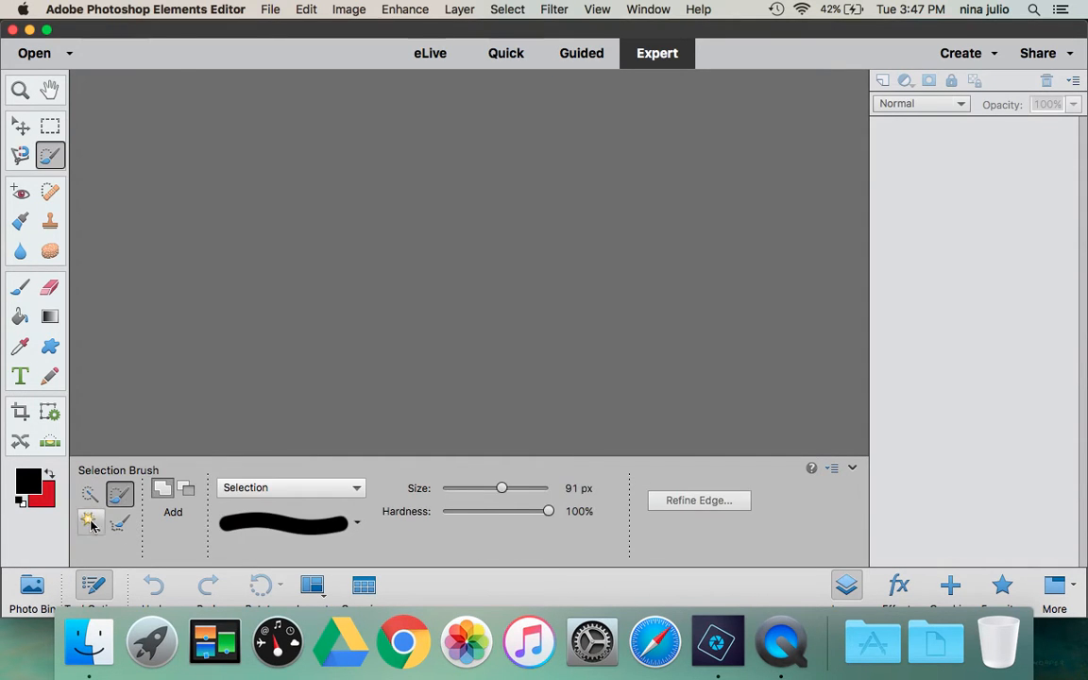
{"action": "left_click", "coordinate": [91, 522]}
{"action": "left_click", "coordinate": [117, 524]}
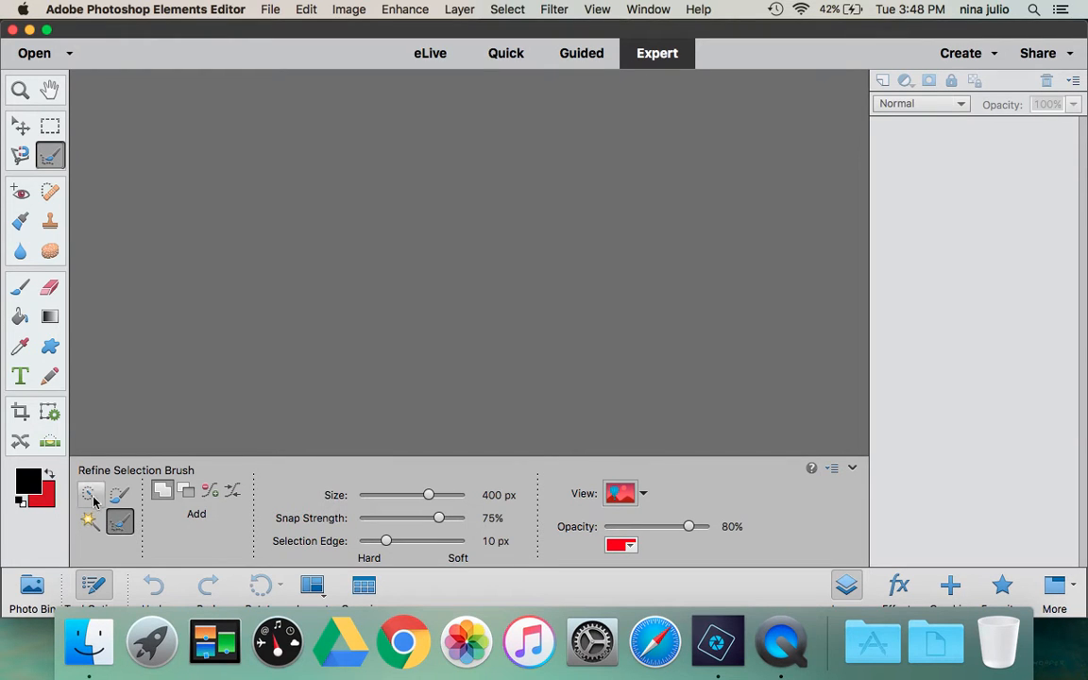
{"action": "left_click", "coordinate": [89, 494]}
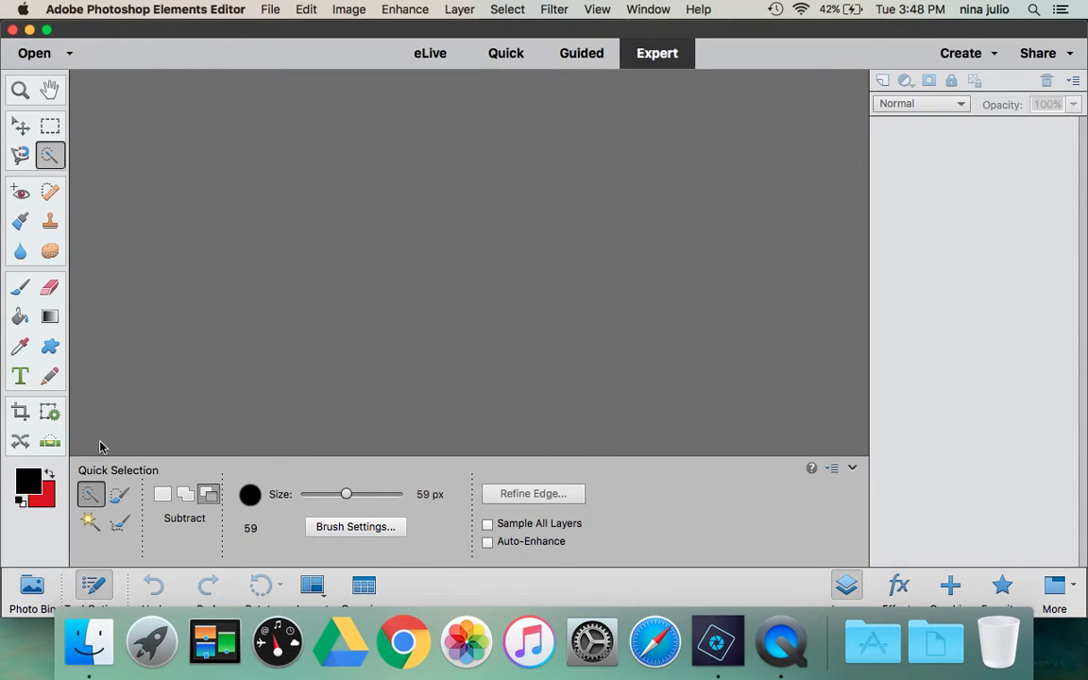
{"action": "left_click", "coordinate": [19, 129]}
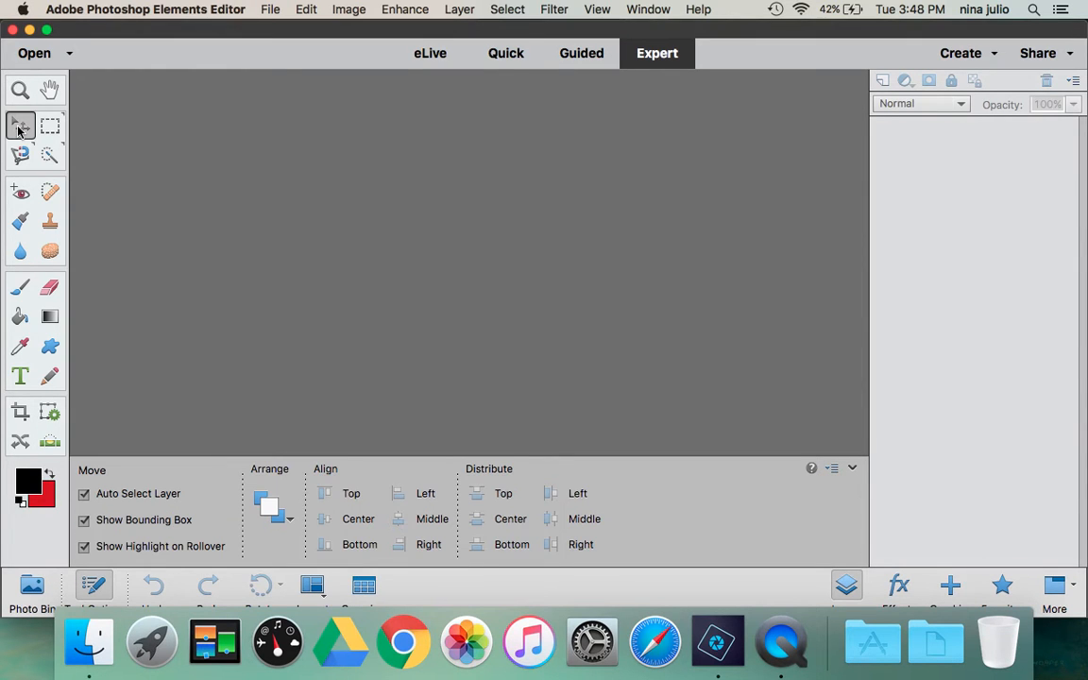
Open the Atacama Desert JPEG photo from the Downloads folder
{"action": "left_click", "coordinate": [272, 10]}
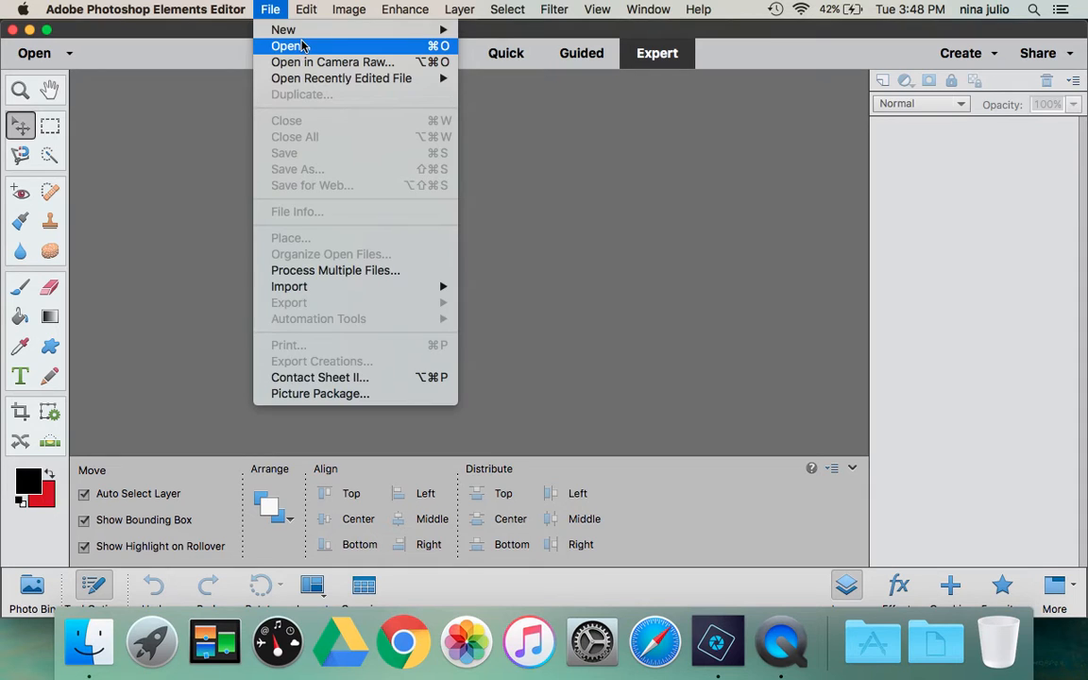
{"action": "left_click", "coordinate": [303, 46]}
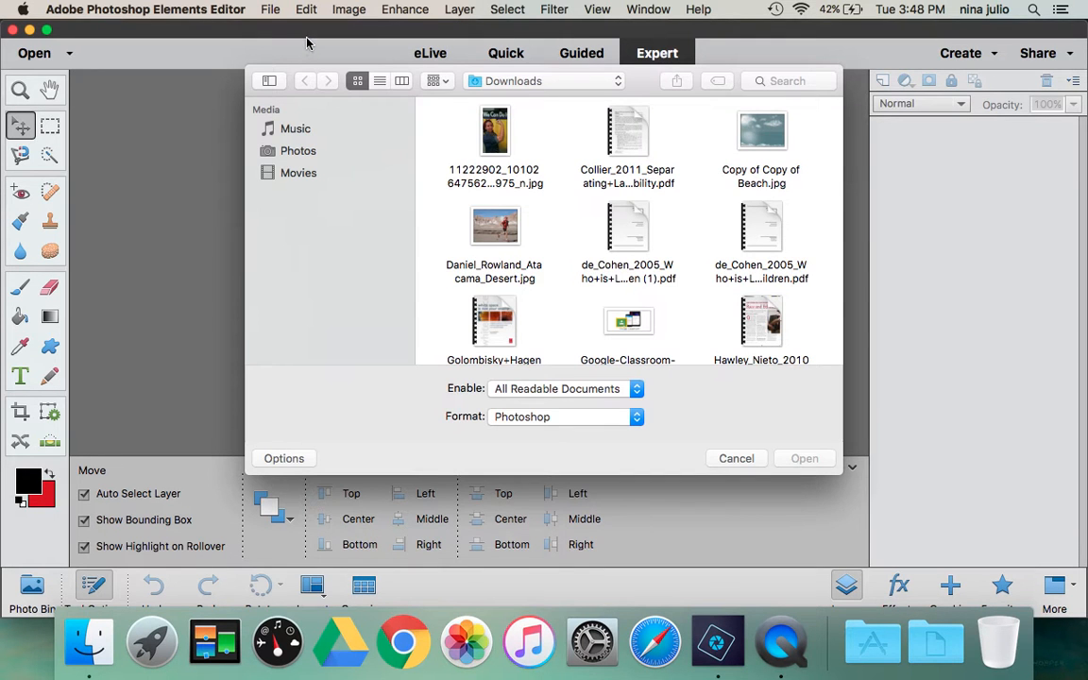
{"action": "left_click", "coordinate": [501, 243]}
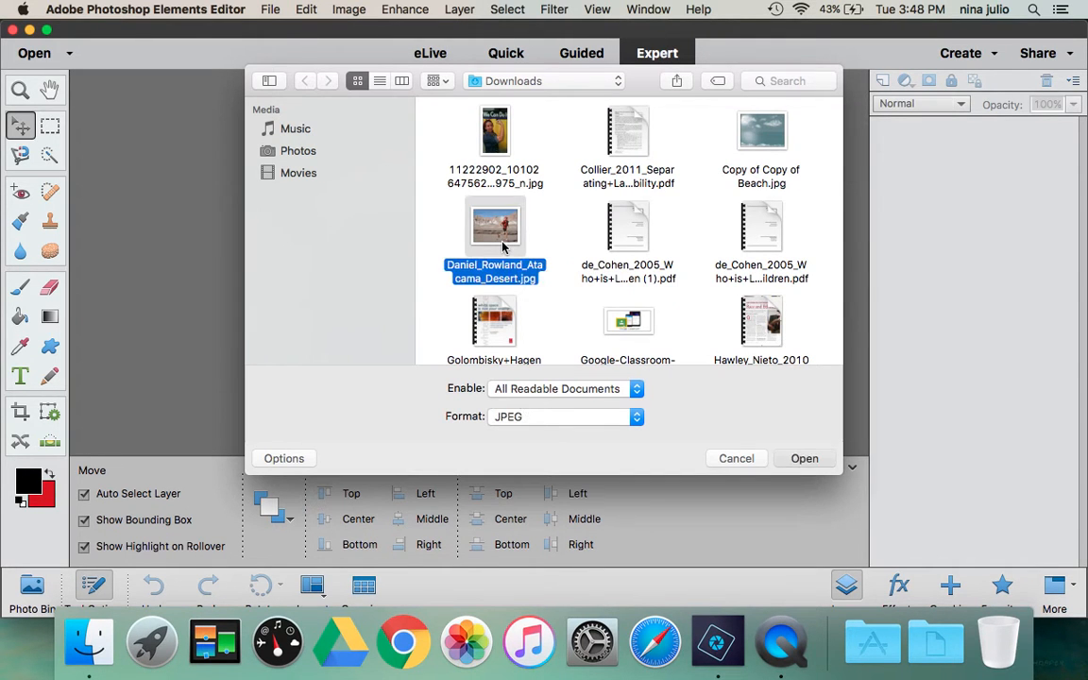
{"action": "double_click", "coordinate": [503, 245]}
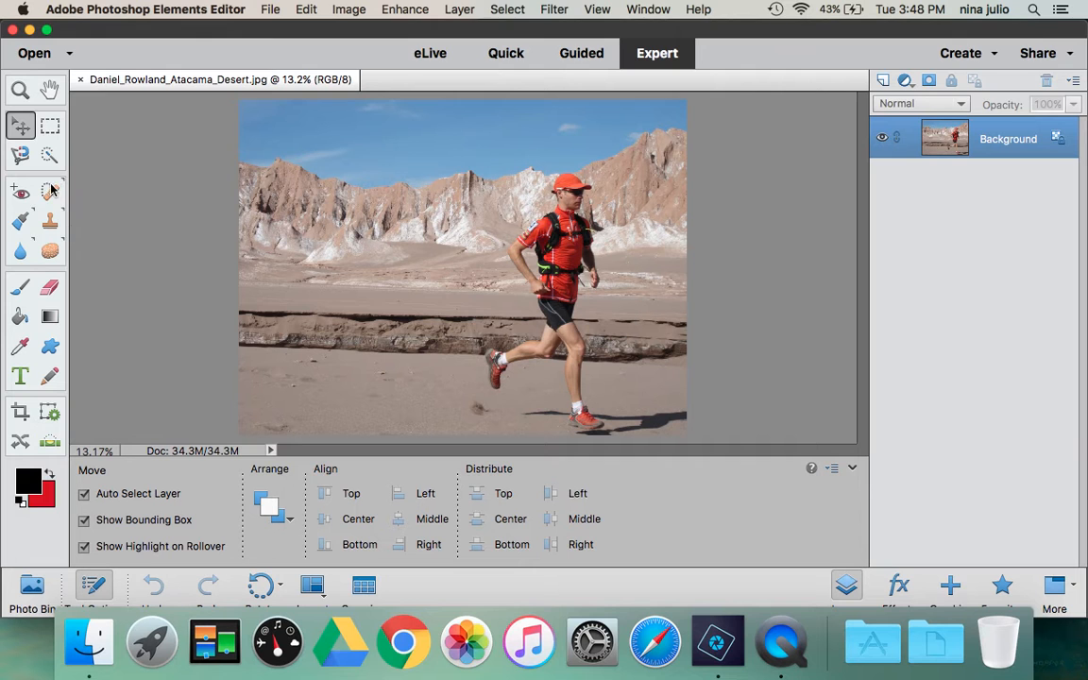
Draw a rectangular marquee selection over the middle of the photo, covering the runner's torso and part of the mountains behind him
{"action": "left_click", "coordinate": [56, 126]}
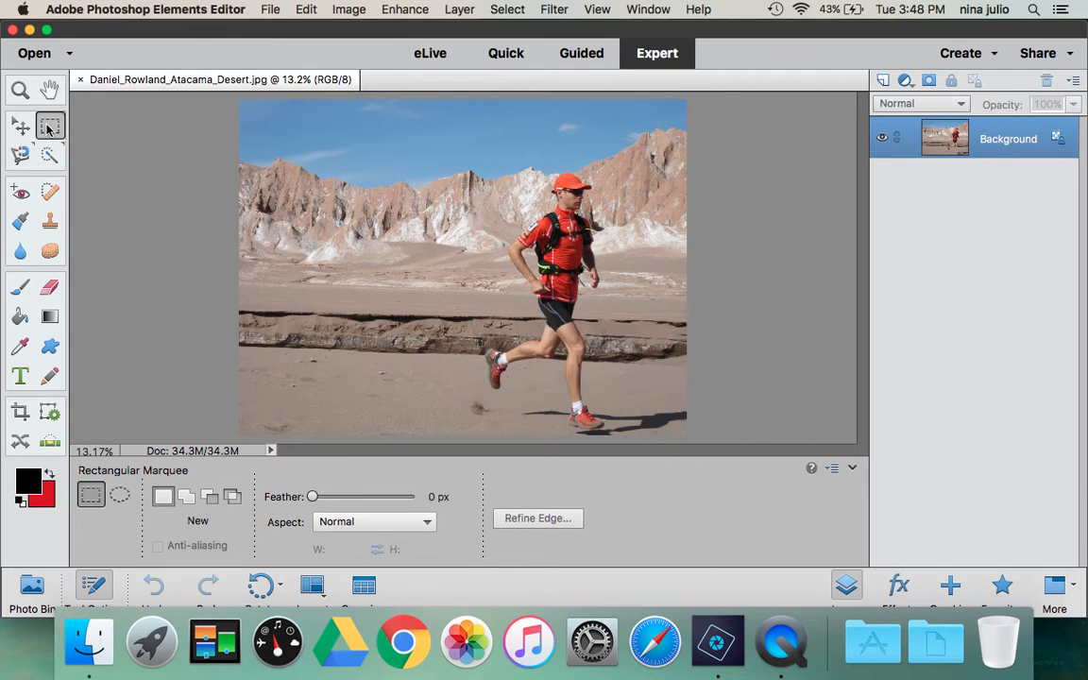
{"action": "left_click_drag", "start_coordinate": [405, 197], "coordinate": [607, 311]}
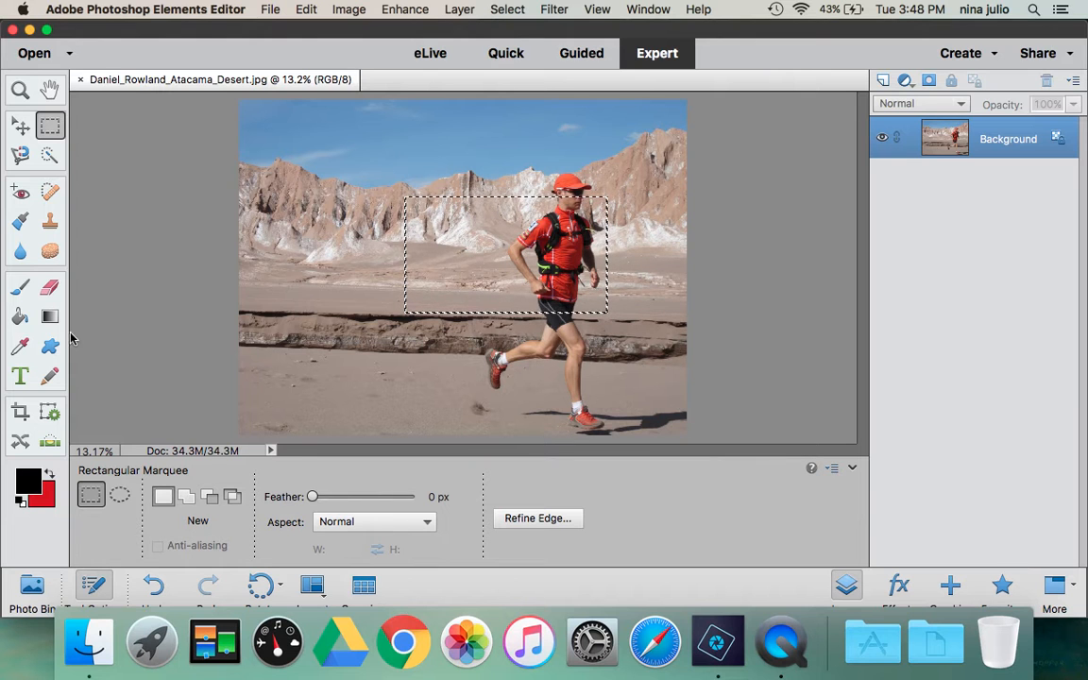
Erase everything inside the rectangular selection with the Eraser tool, using the red background color
{"action": "left_click", "coordinate": [50, 285]}
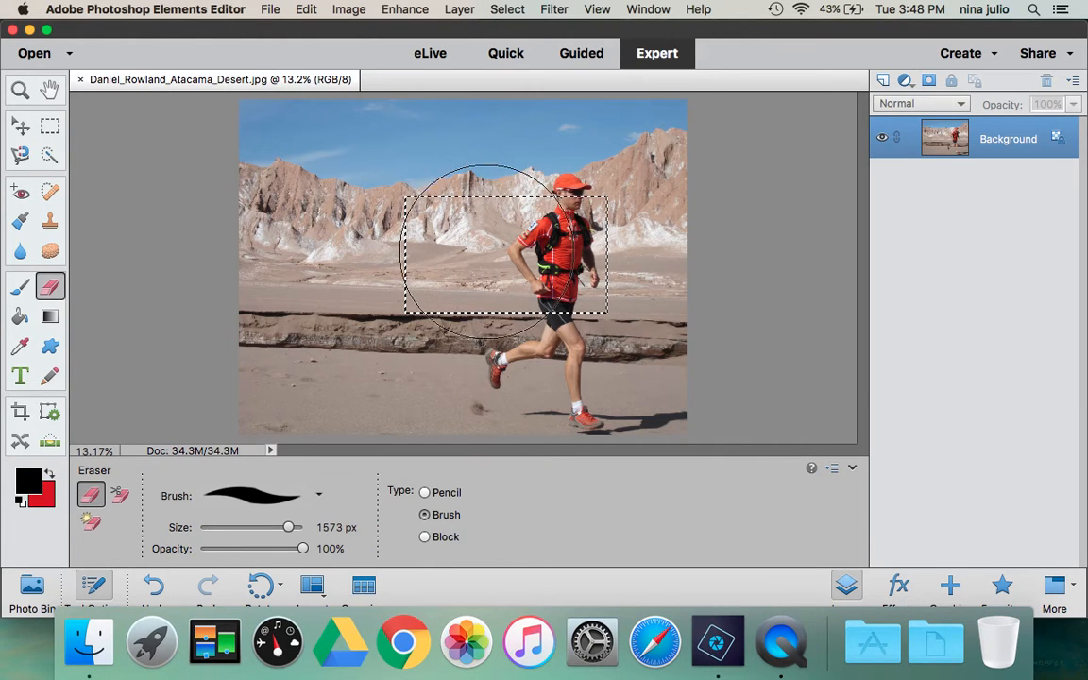
{"action": "left_click_drag", "start_coordinate": [481, 238], "coordinate": [493, 251]}
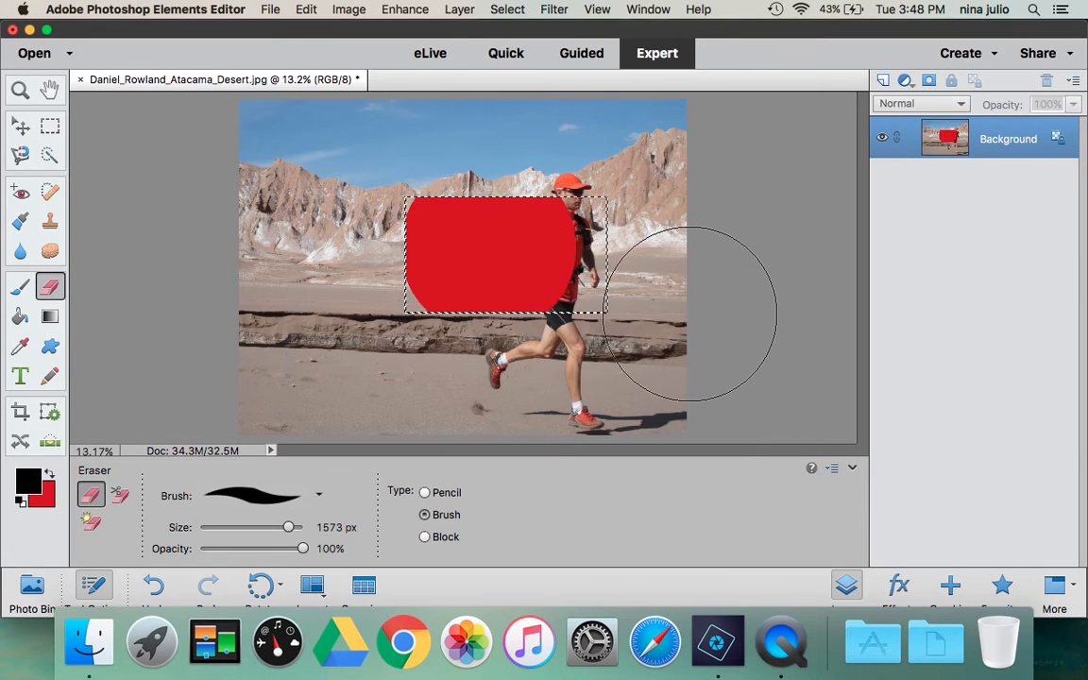
{"action": "mouse_move", "coordinate": [692, 316]}
{"action": "left_mouse_down"}
{"action": "mouse_move", "coordinate": [599, 257]}
{"action": "mouse_move", "coordinate": [564, 235]}
{"action": "left_mouse_up"}
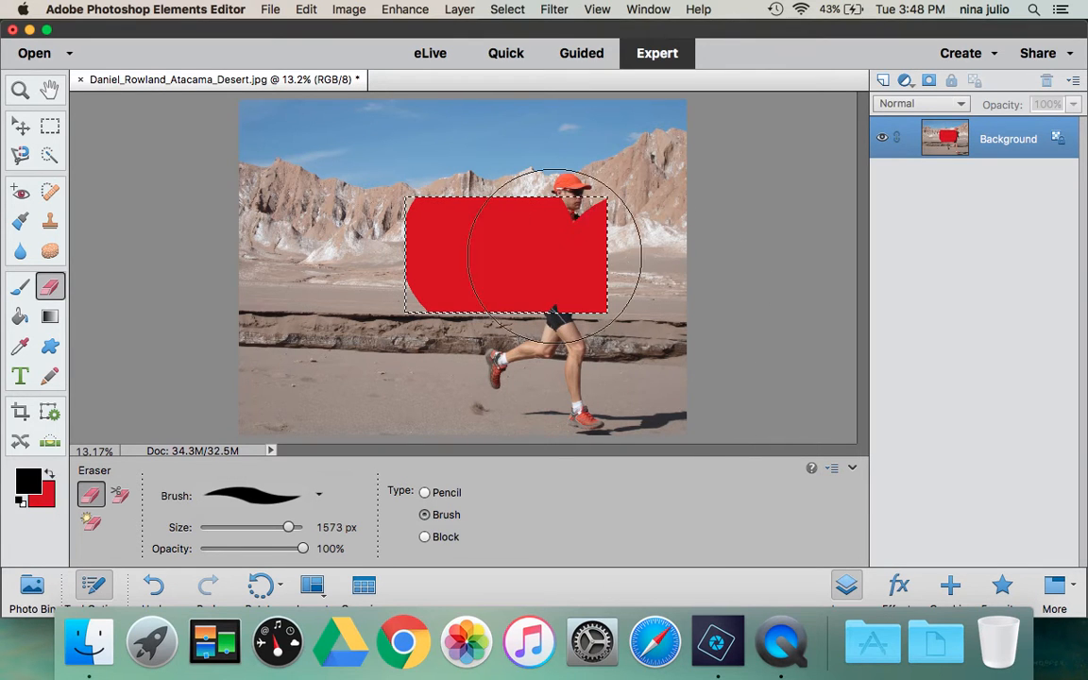
{"action": "left_click", "coordinate": [387, 283]}
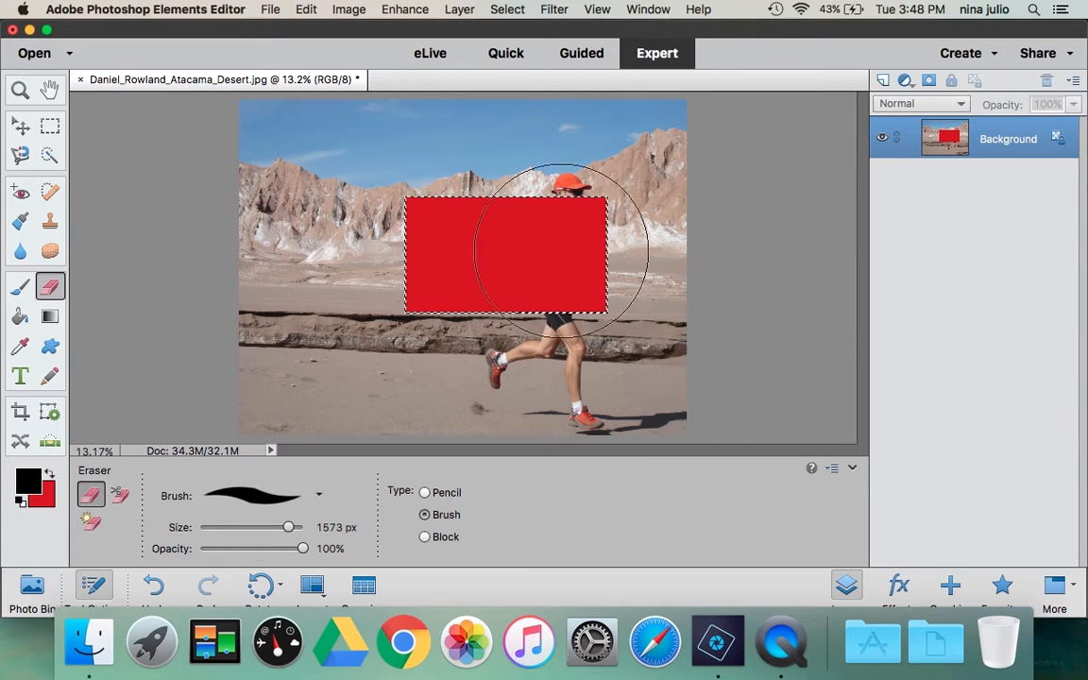
Undo the eraser strokes made inside the rectangular selection
{"action": "key", "text": "super+z"}
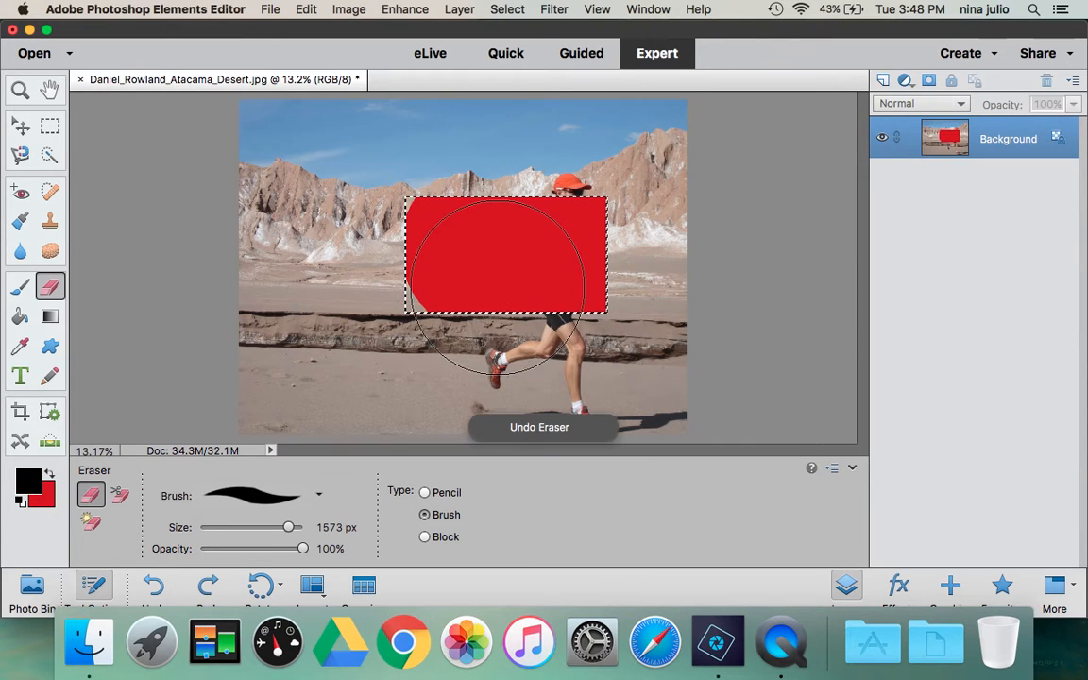
{"action": "key", "text": "super+z"}
{"action": "key", "text": "super+z"}
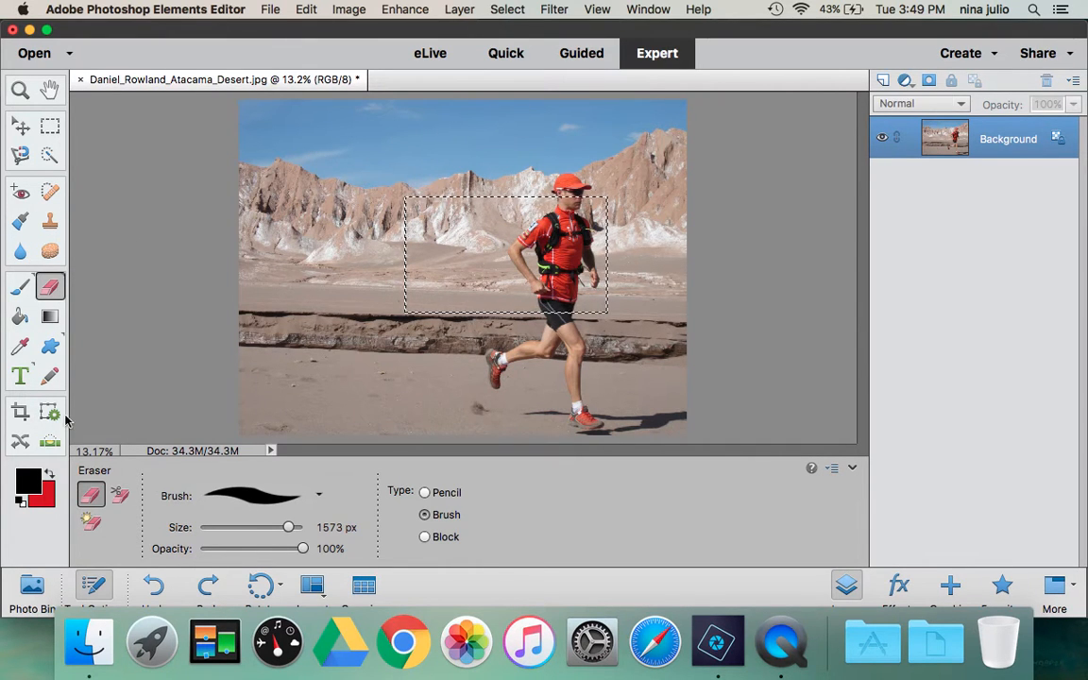
Reset the foreground and background colors to black and white, and set the eraser size to 326 px
{"action": "left_click", "coordinate": [23, 503]}
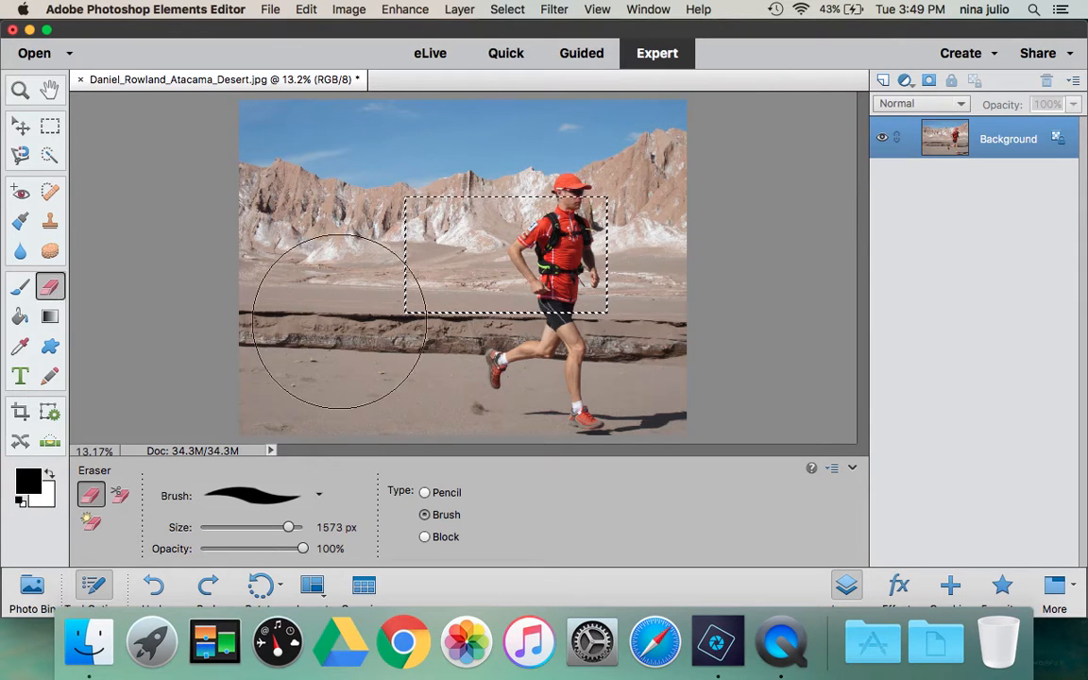
{"action": "left_click_drag", "start_coordinate": [288, 527], "coordinate": [268, 527]}
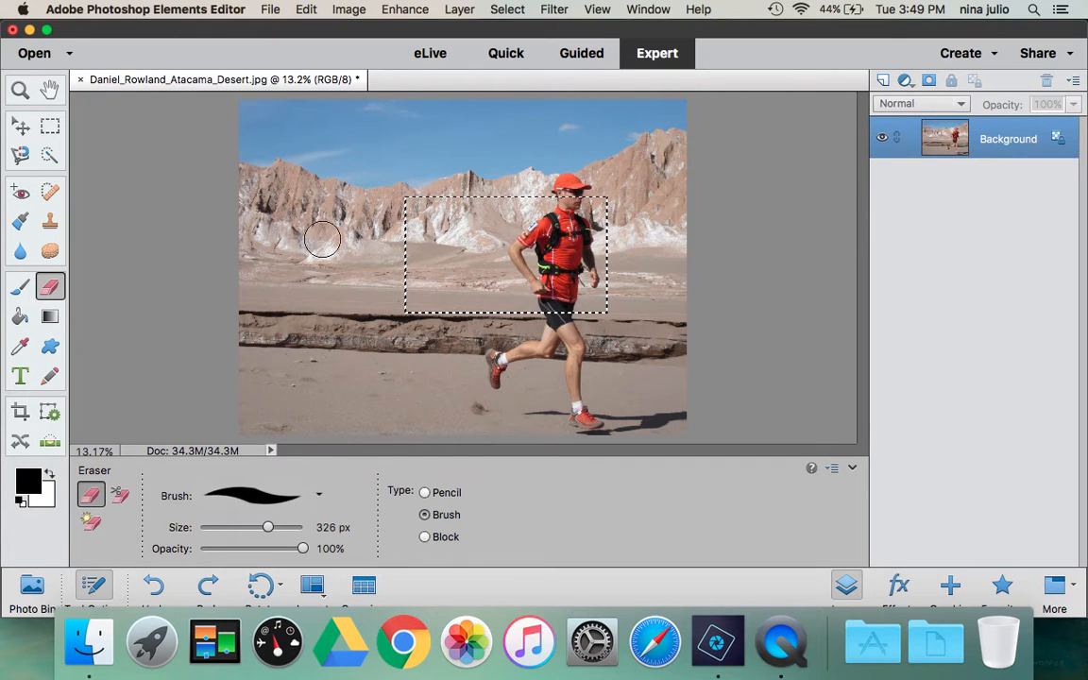
Erase part of the rectangular selection to white with the Eraser tool, and undo the erasing
{"action": "left_click", "coordinate": [328, 283]}
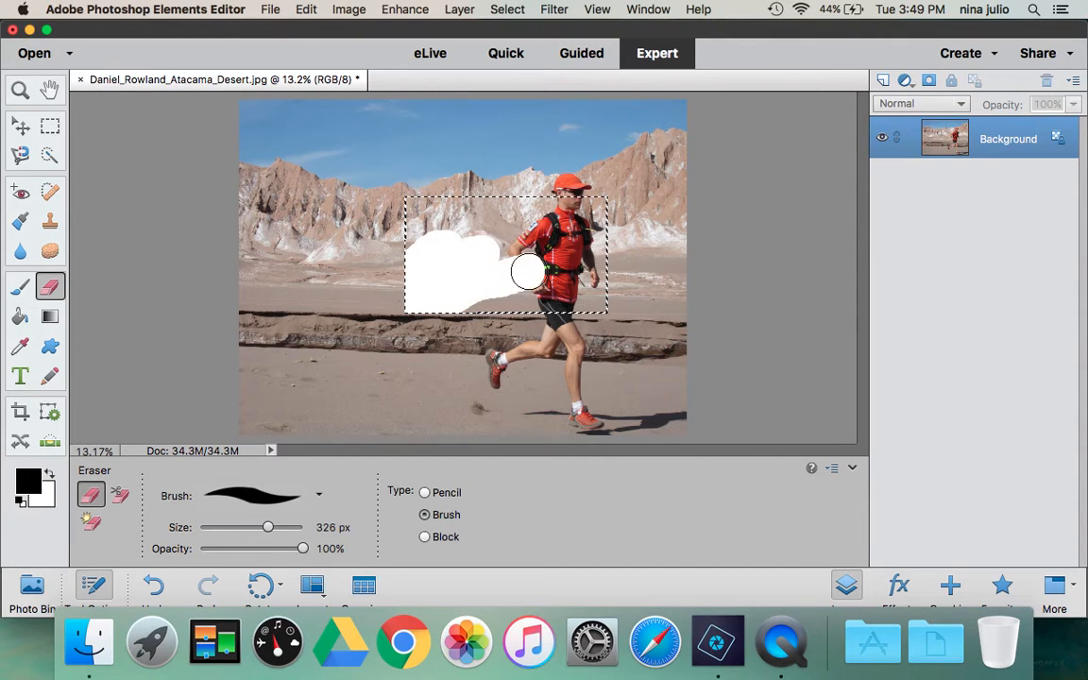
{"action": "mouse_move", "coordinate": [529, 309]}
{"action": "left_mouse_down"}
{"action": "mouse_move", "coordinate": [612, 224]}
{"action": "mouse_move", "coordinate": [598, 184]}
{"action": "mouse_move", "coordinate": [409, 208]}
{"action": "left_mouse_up"}
{"action": "key", "text": "super+z"}
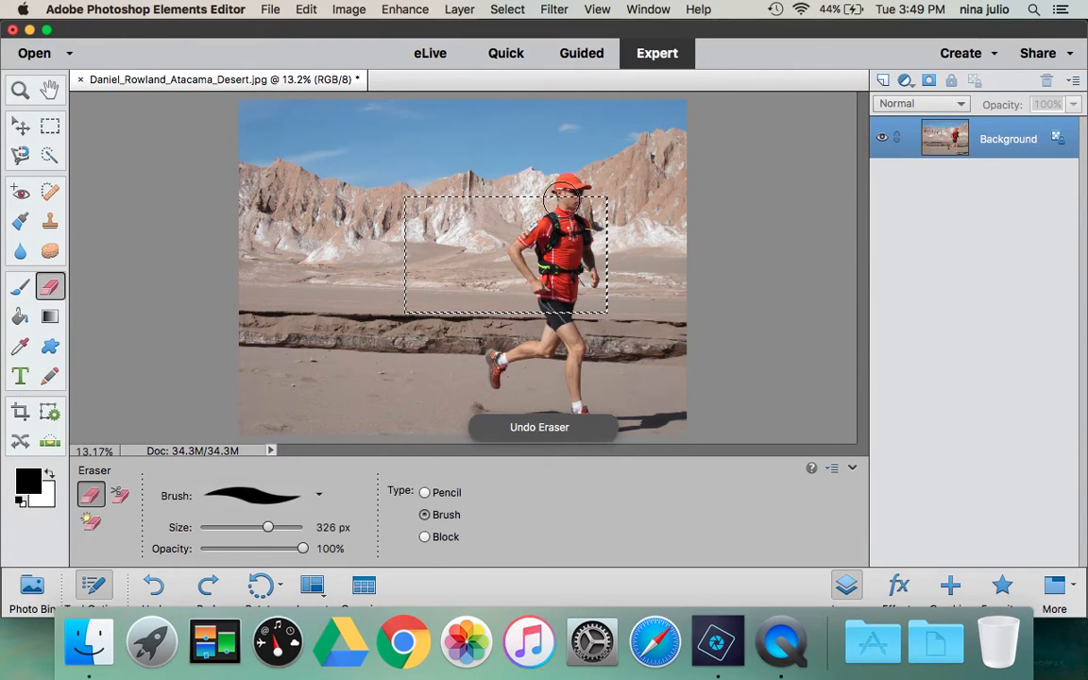
Fill areas inside the rectangular selection with black using the Paint Bucket tool, and undo the fills
{"action": "left_click", "coordinate": [19, 318]}
{"action": "left_click", "coordinate": [567, 206]}
{"action": "left_click", "coordinate": [510, 227]}
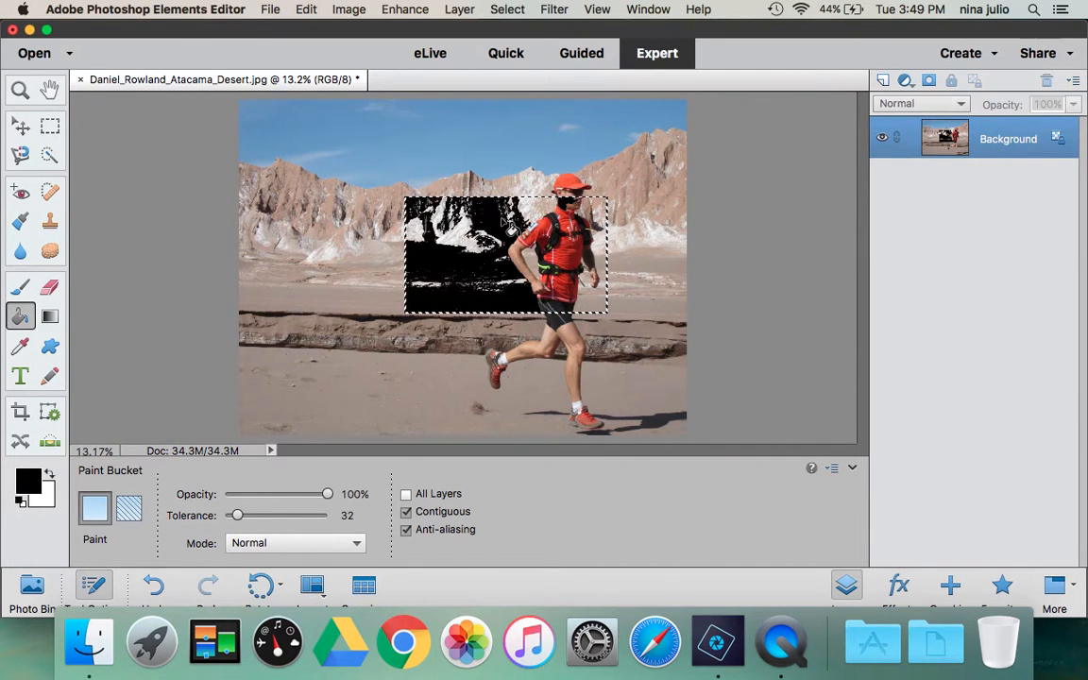
{"action": "key", "text": "super+z"}
{"action": "key", "text": "super+z"}
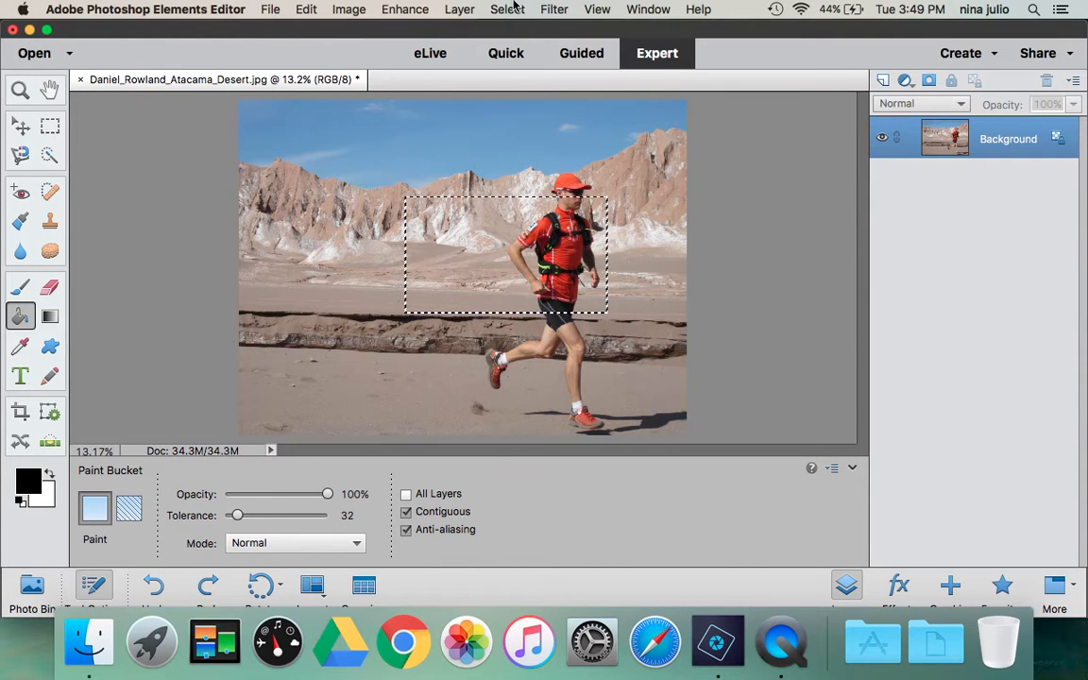
Clear the rectangular selection and draw an elliptical marquee over the mountains and sand just behind the runner
{"action": "left_click", "coordinate": [511, 8]}
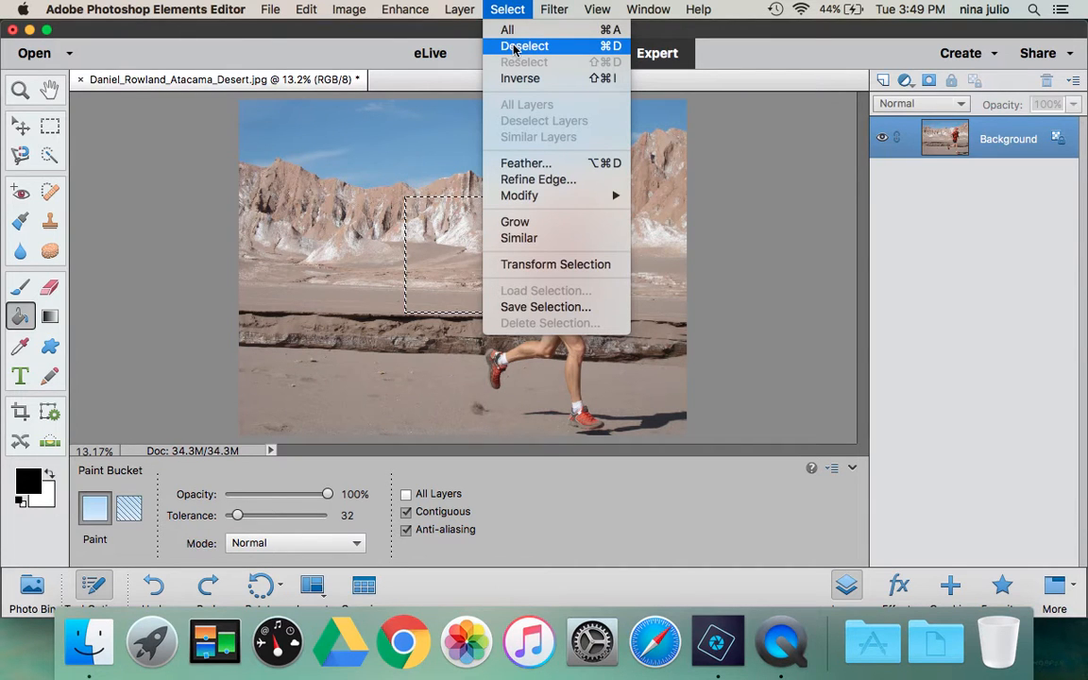
{"action": "left_click", "coordinate": [515, 48]}
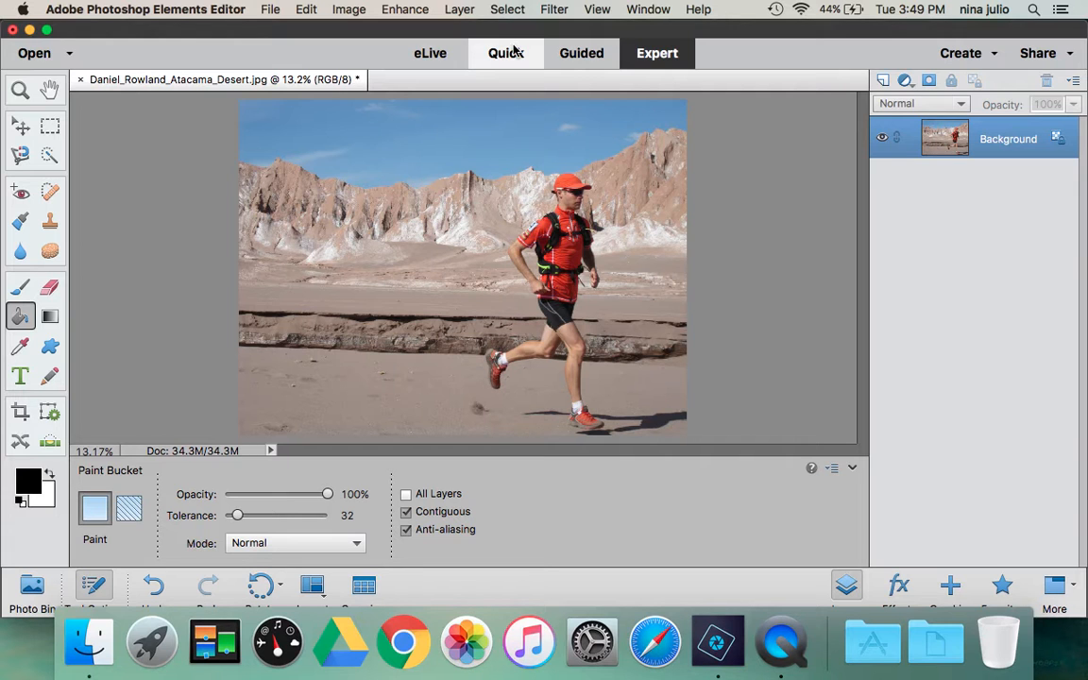
{"action": "left_click", "coordinate": [51, 127]}
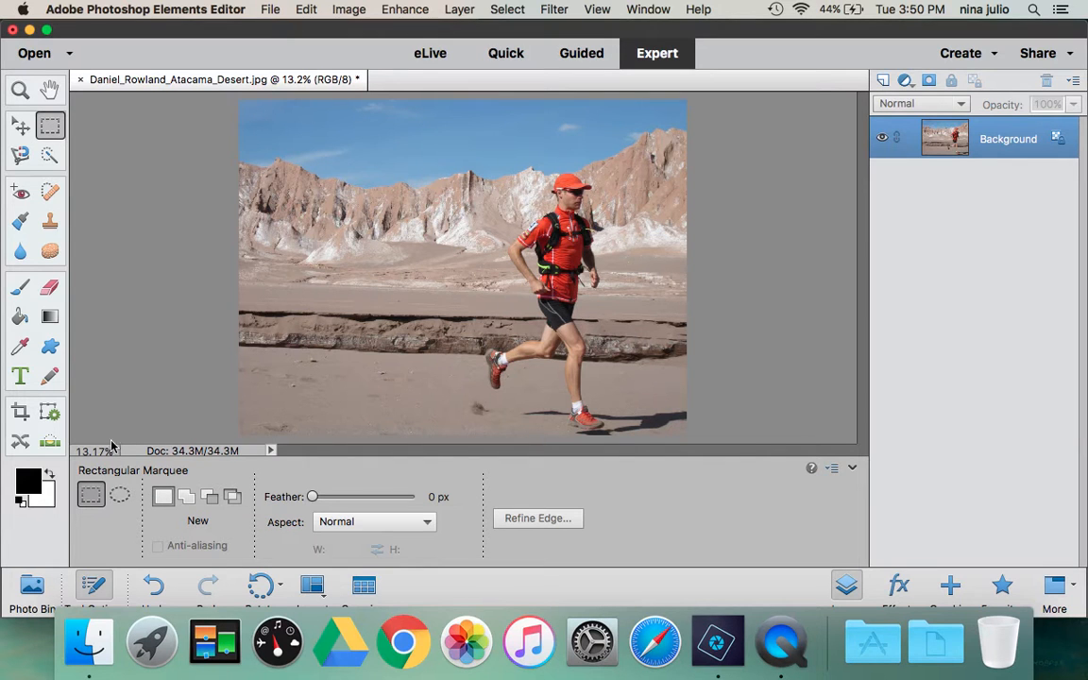
{"action": "left_click", "coordinate": [119, 495]}
{"action": "left_click_drag", "start_coordinate": [319, 163], "coordinate": [495, 323]}
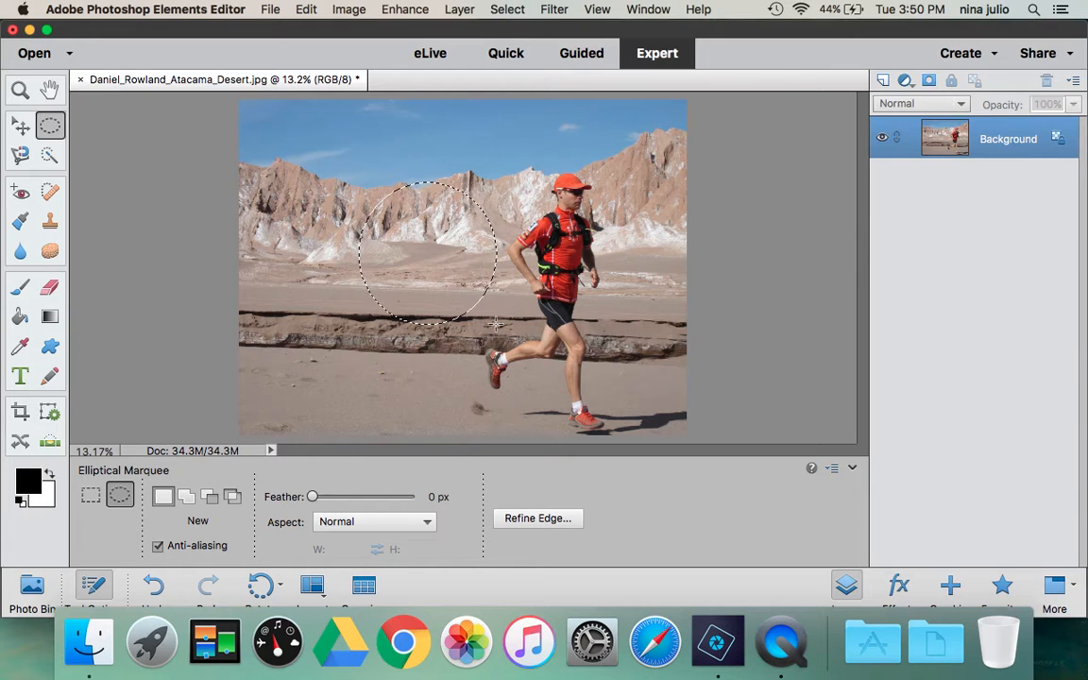
Smudge the sand inside the elliptical selection with the Smudge tool at a size of 93 px
{"action": "left_click", "coordinate": [20, 250]}
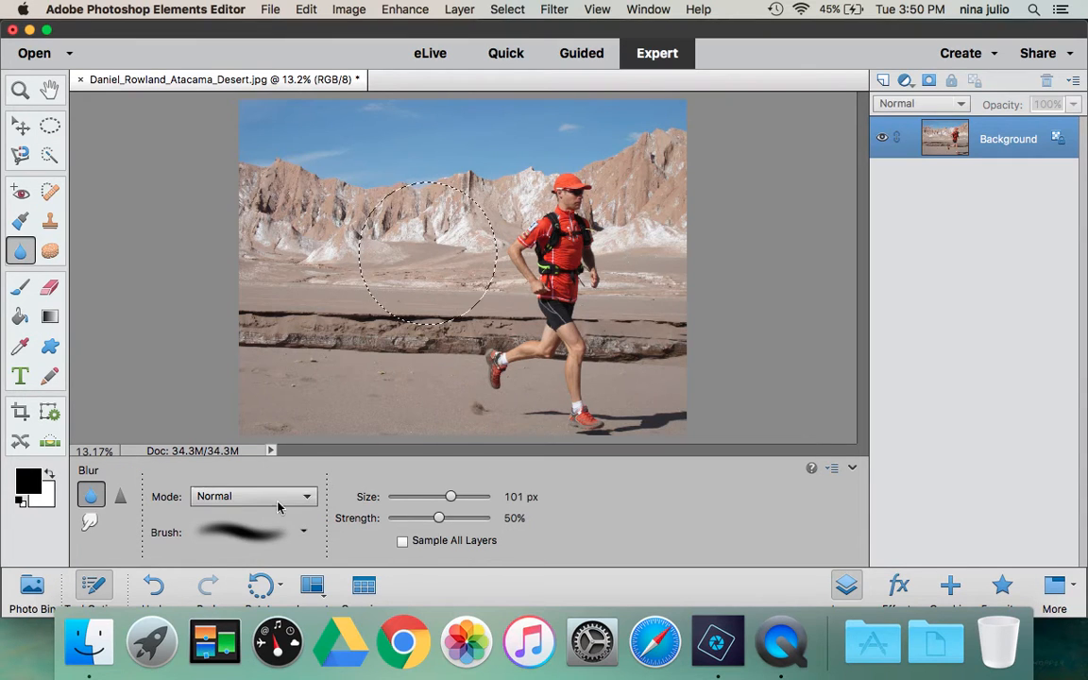
{"action": "left_click", "coordinate": [89, 523]}
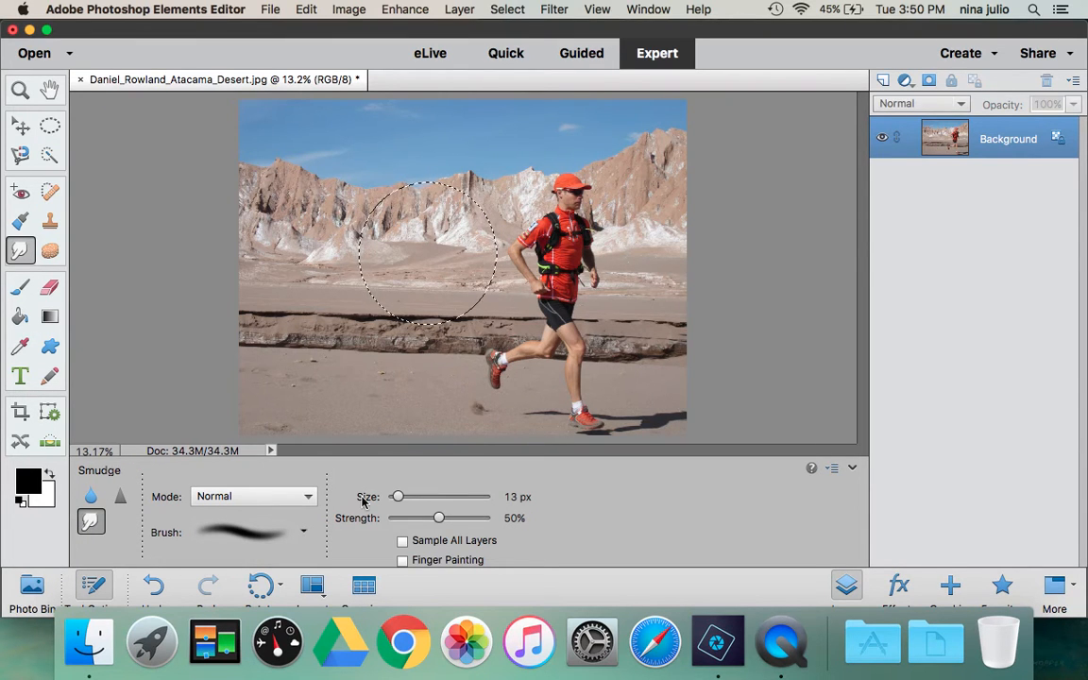
{"action": "left_click_drag", "start_coordinate": [397, 496], "coordinate": [422, 491]}
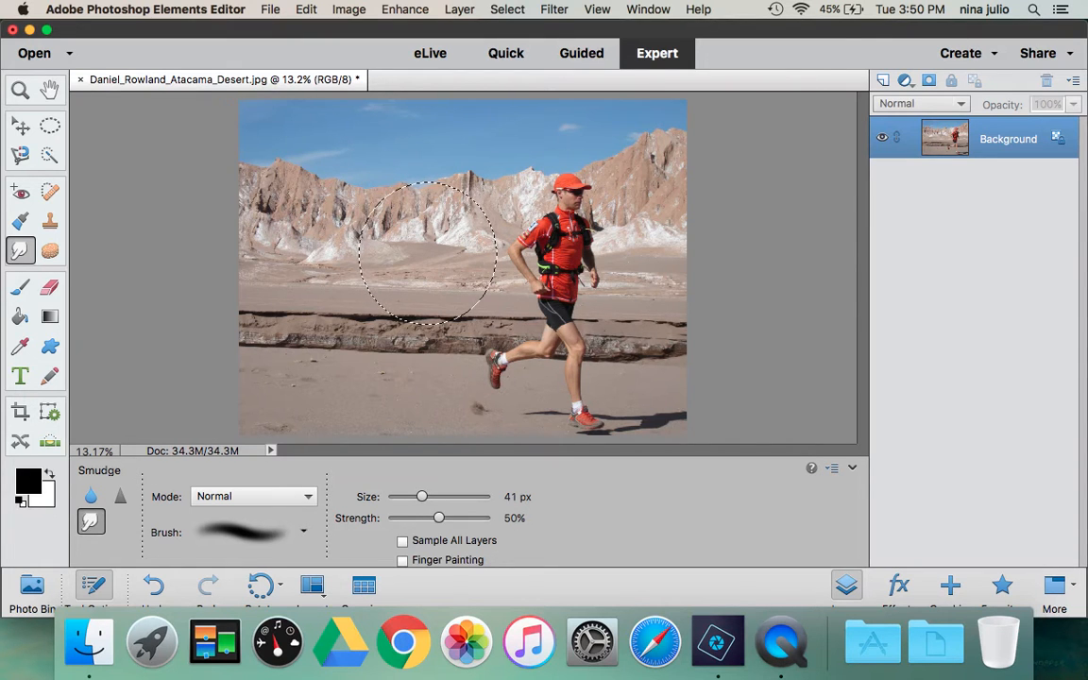
{"action": "left_click", "coordinate": [449, 498]}
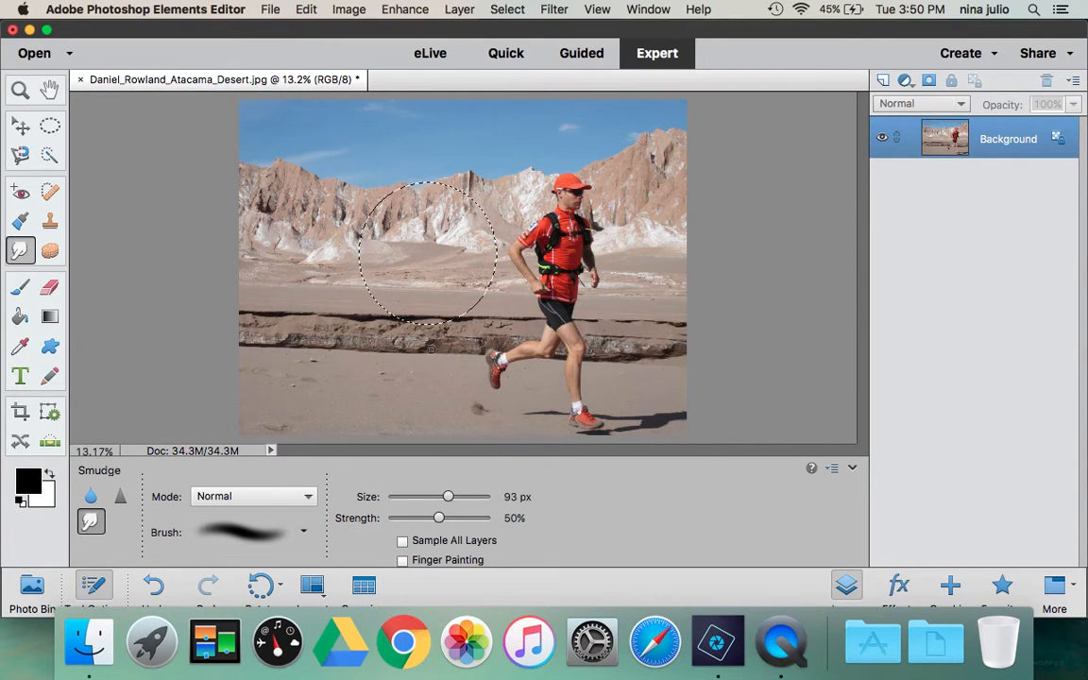
{"action": "mouse_move", "coordinate": [430, 283]}
{"action": "left_mouse_down"}
{"action": "mouse_move", "coordinate": [427, 299]}
{"action": "mouse_move", "coordinate": [438, 269]}
{"action": "mouse_move", "coordinate": [438, 283]}
{"action": "mouse_move", "coordinate": [461, 284]}
{"action": "left_mouse_up"}
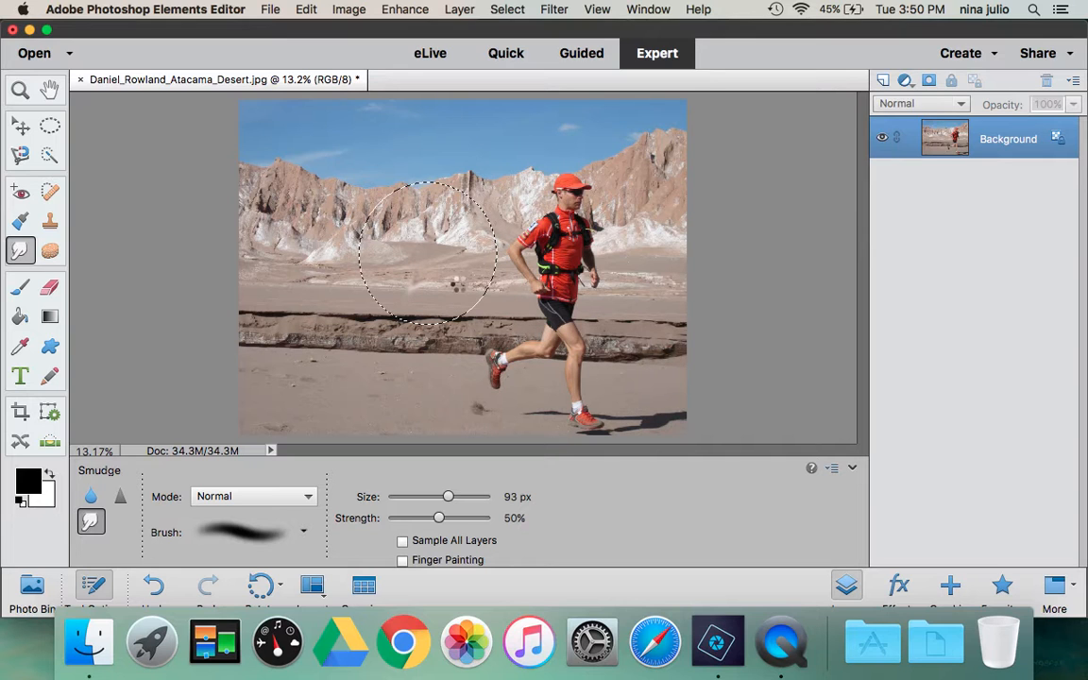
{"action": "mouse_move", "coordinate": [458, 282]}
{"action": "left_mouse_down"}
{"action": "mouse_move", "coordinate": [429, 279]}
{"action": "mouse_move", "coordinate": [377, 293]}
{"action": "left_mouse_up"}
{"action": "mouse_move", "coordinate": [450, 280]}
{"action": "left_mouse_down"}
{"action": "mouse_move", "coordinate": [423, 284]}
{"action": "mouse_move", "coordinate": [434, 278]}
{"action": "mouse_move", "coordinate": [420, 300]}
{"action": "left_mouse_up"}
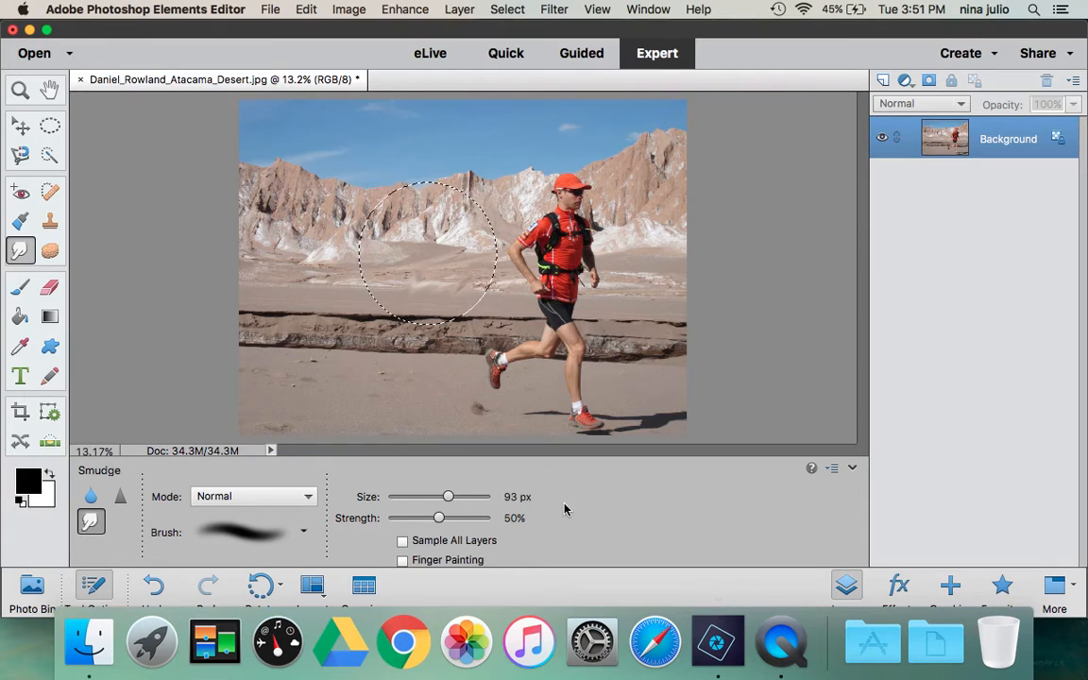
Draw a closed straight-edged selection loosely around the whole runner with the Polygonal Lasso tool
{"action": "left_click", "coordinate": [21, 157]}
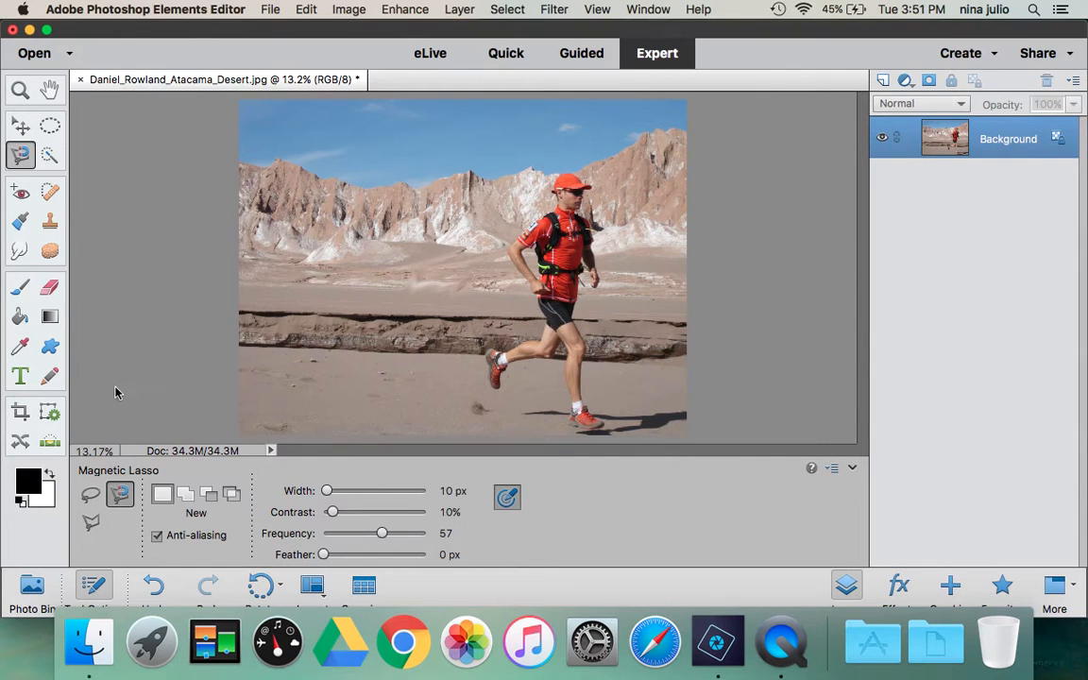
{"action": "left_click", "coordinate": [91, 494]}
{"action": "left_click", "coordinate": [116, 494]}
{"action": "left_click", "coordinate": [92, 523]}
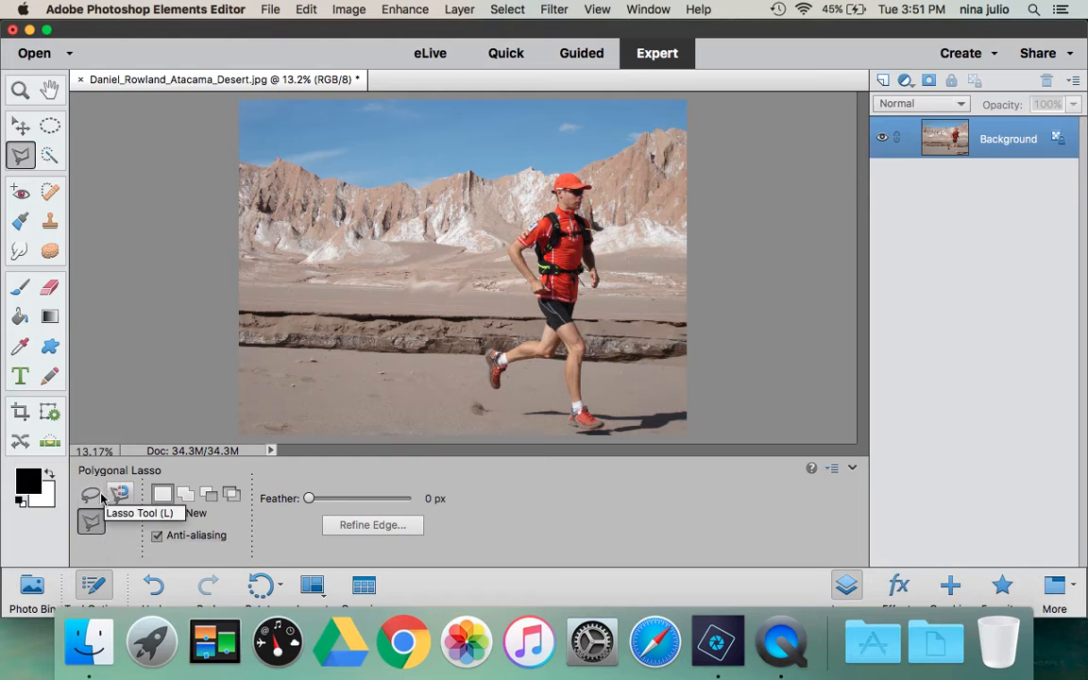
{"action": "left_click", "coordinate": [540, 178]}
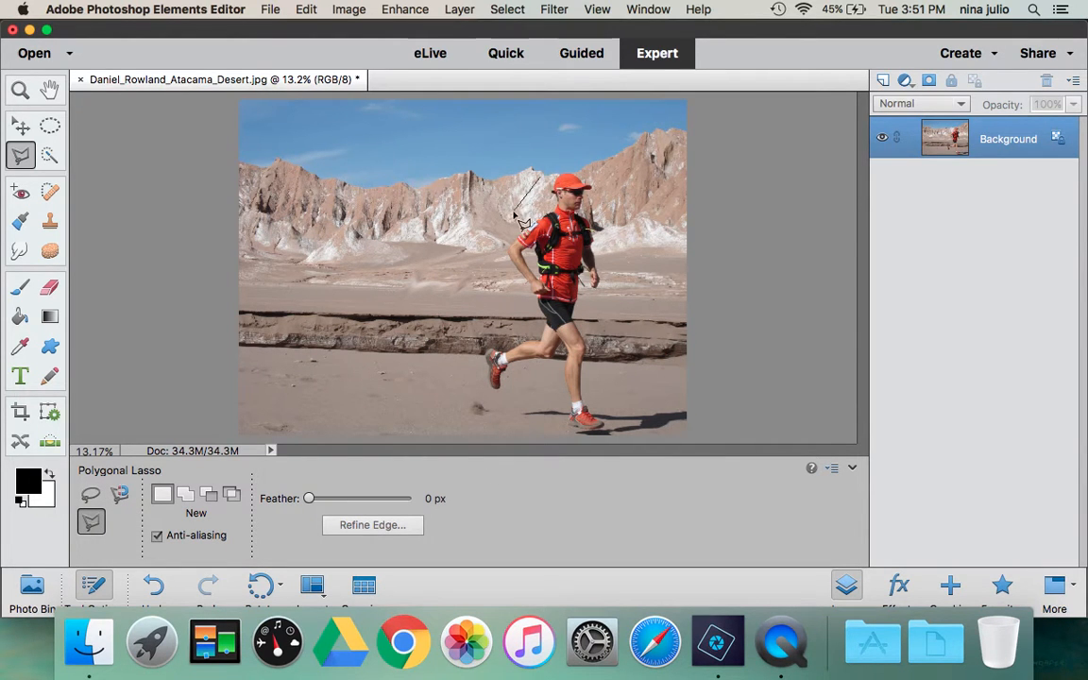
{"action": "mouse_move", "coordinate": [490, 255]}
{"action": "left_mouse_down"}
{"action": "mouse_move", "coordinate": [495, 315]}
{"action": "mouse_move", "coordinate": [467, 340]}
{"action": "mouse_move", "coordinate": [486, 402]}
{"action": "mouse_move", "coordinate": [519, 426]}
{"action": "mouse_move", "coordinate": [608, 436]}
{"action": "mouse_move", "coordinate": [623, 403]}
{"action": "mouse_move", "coordinate": [600, 329]}
{"action": "mouse_move", "coordinate": [628, 272]}
{"action": "mouse_move", "coordinate": [618, 212]}
{"action": "left_mouse_up"}
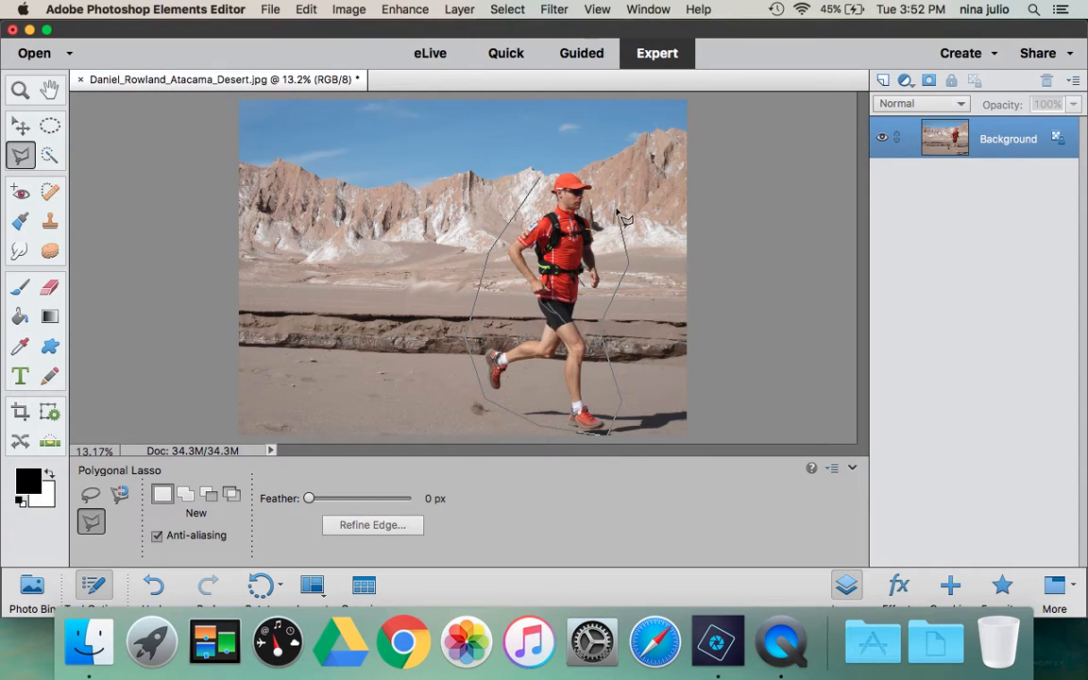
{"action": "left_click", "coordinate": [615, 207]}
{"action": "left_click", "coordinate": [593, 166]}
{"action": "left_click", "coordinate": [546, 182]}
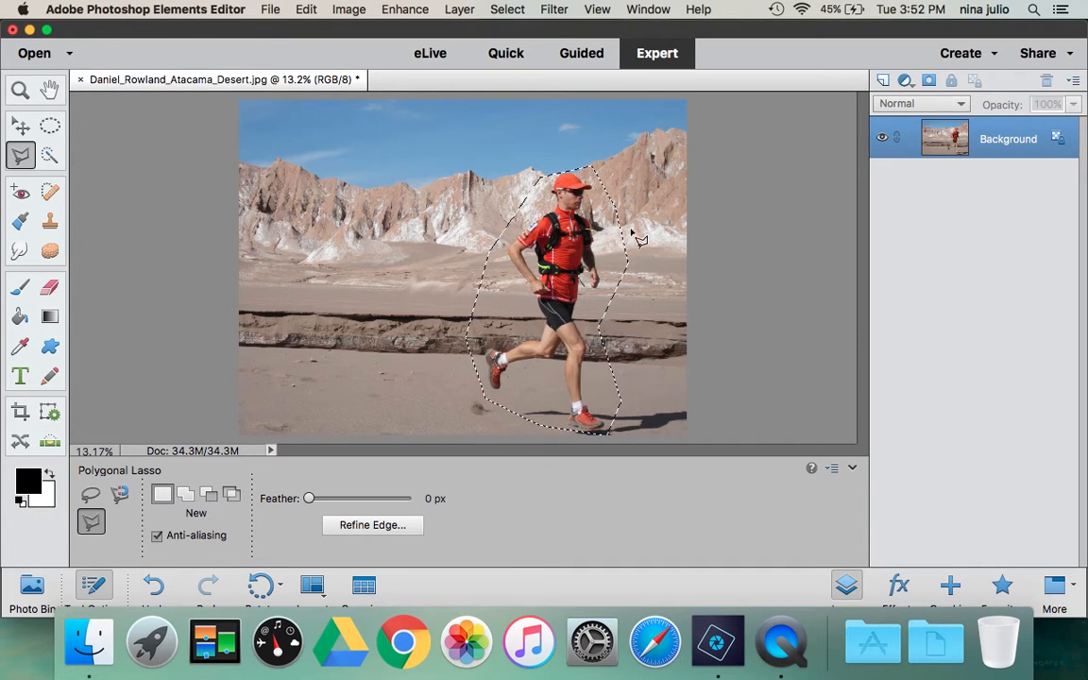
Move the polygonal selection containing the runner to the left half of the photo, and undo the move
{"action": "left_click", "coordinate": [22, 128]}
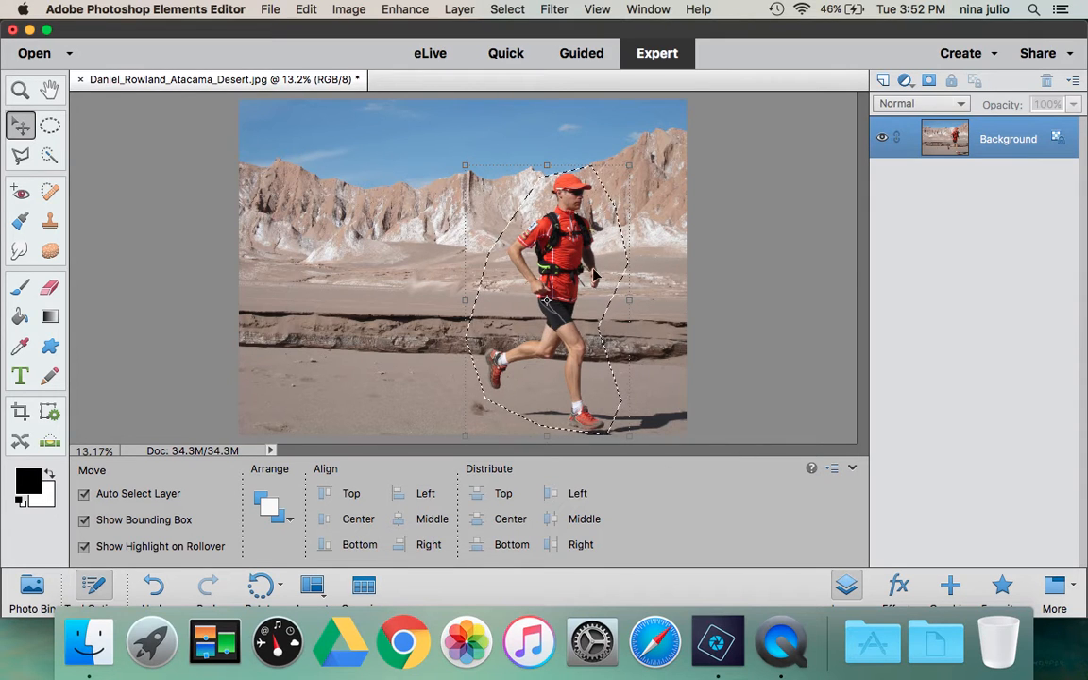
{"action": "left_click_drag", "start_coordinate": [588, 272], "coordinate": [410, 236]}
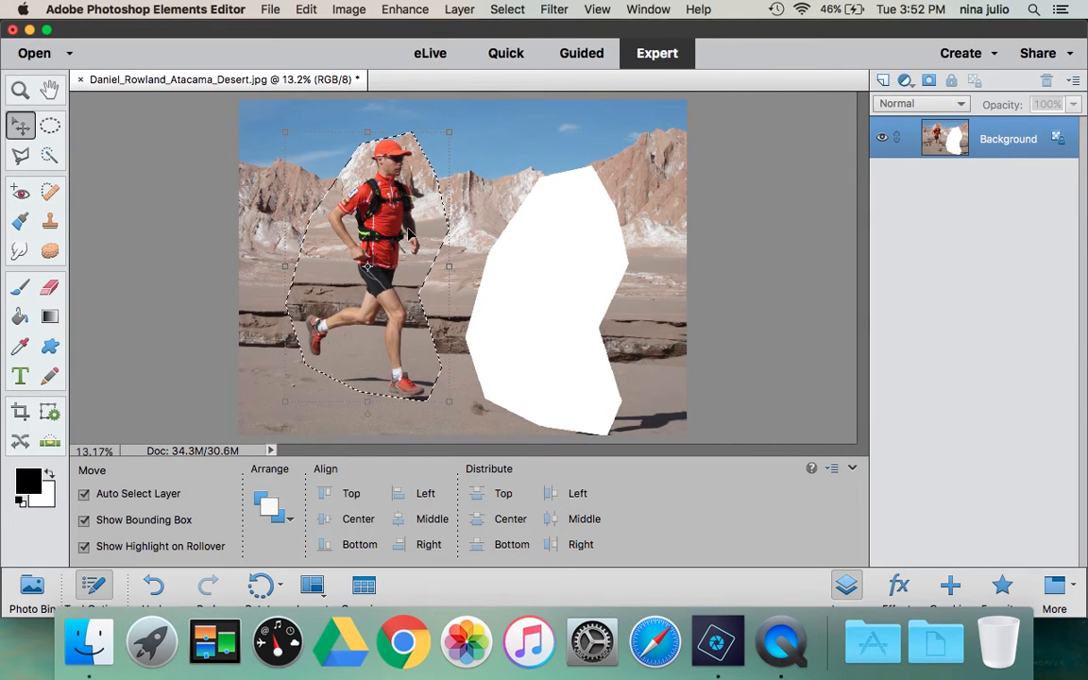
{"action": "key", "text": "cmd+z"}
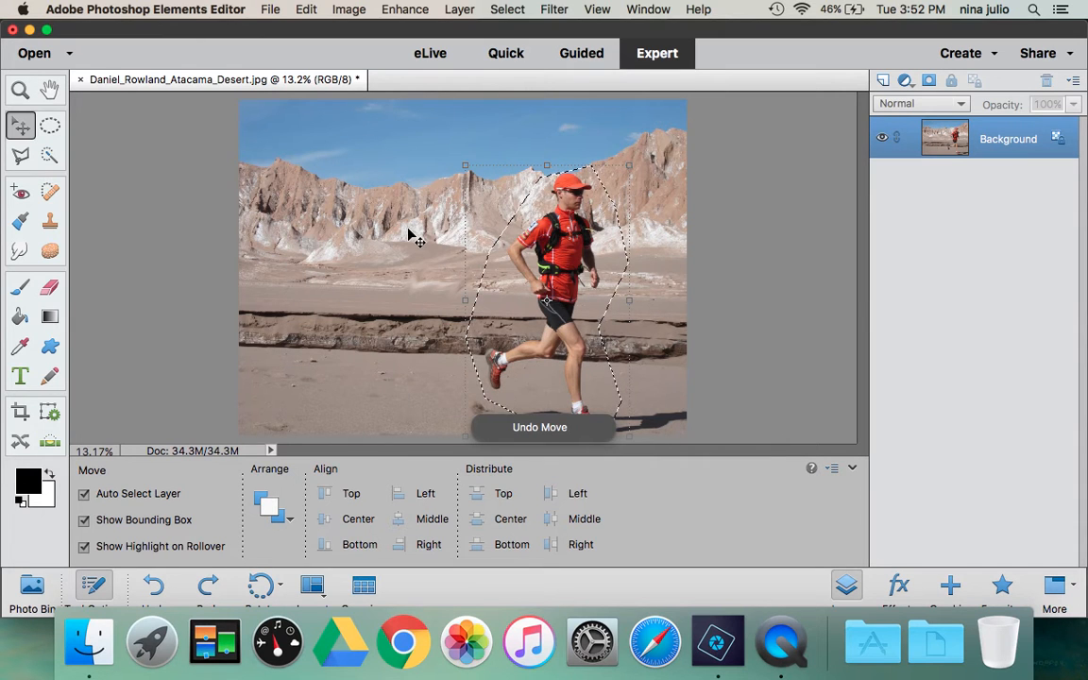
Clear the polygonal selection and trace closely around the runner's outline with the Magnetic Lasso tool
{"action": "left_click", "coordinate": [20, 157]}
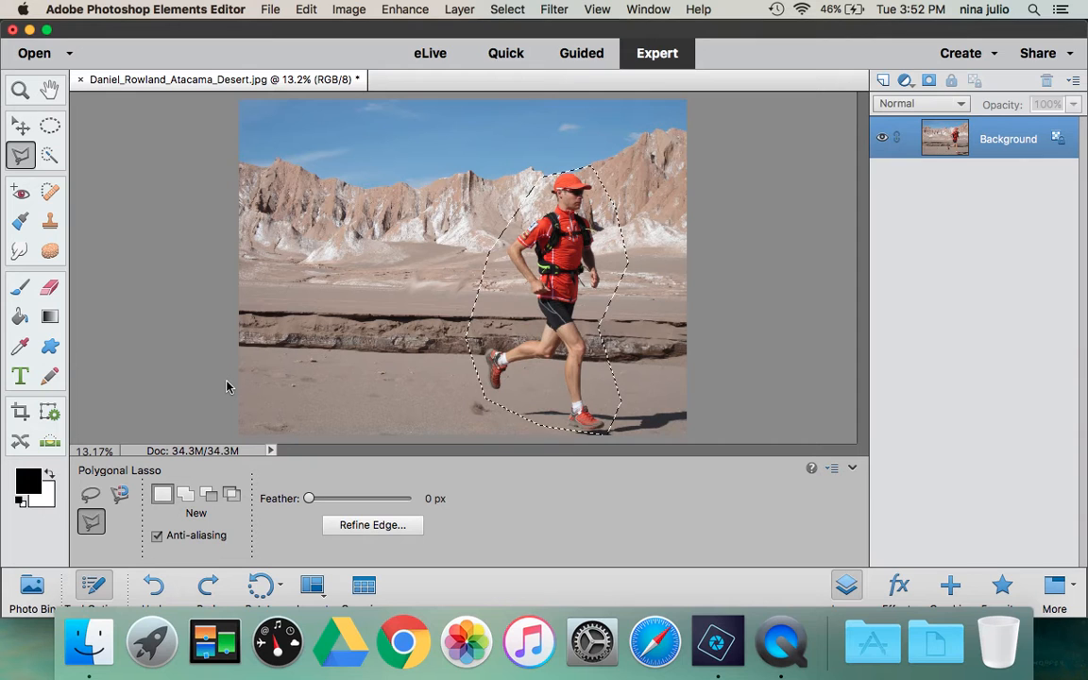
{"action": "key", "text": "super+d"}
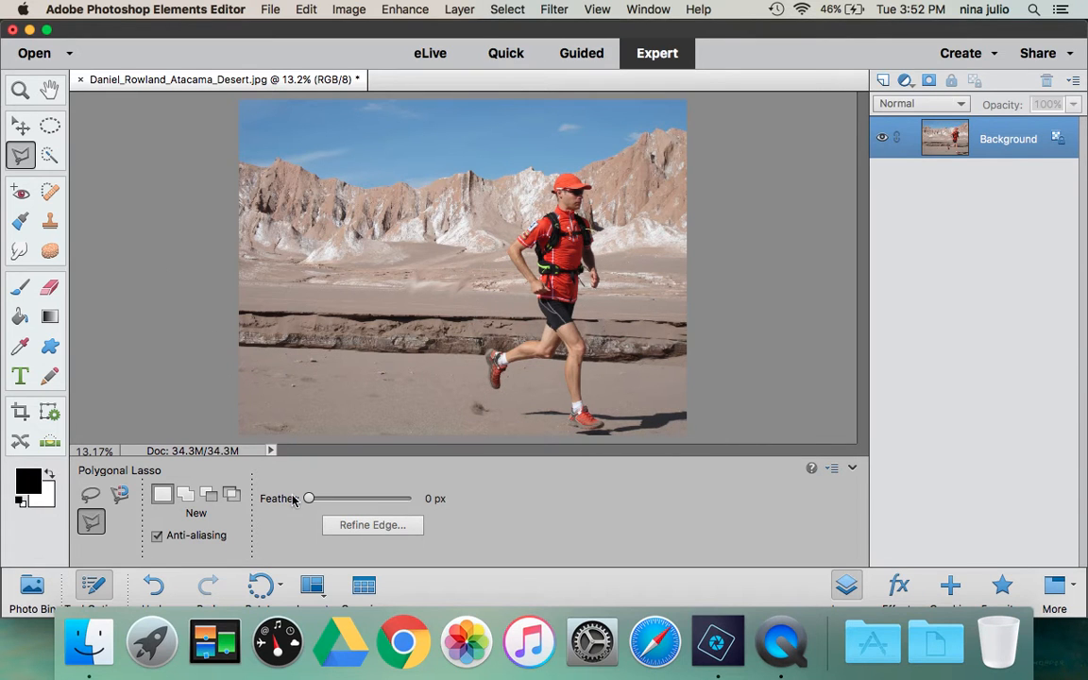
{"action": "left_click", "coordinate": [119, 494]}
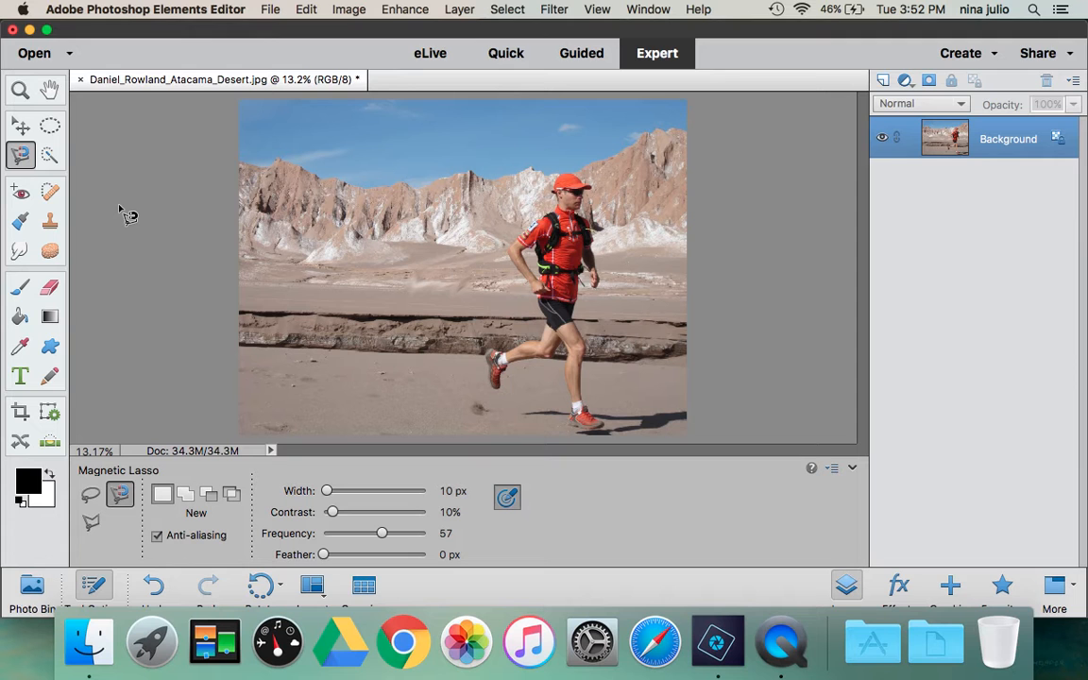
{"action": "key", "text": "super+equal"}
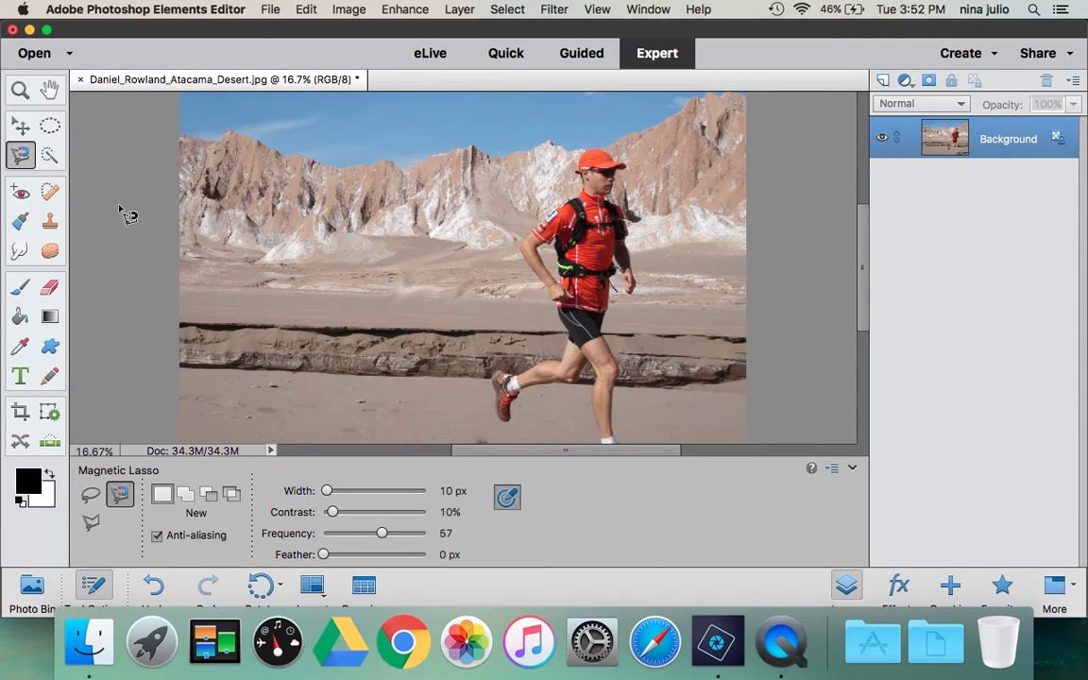
{"action": "scroll", "coordinate": [620, 303], "scroll_direction": "down", "scroll_amount": 3}
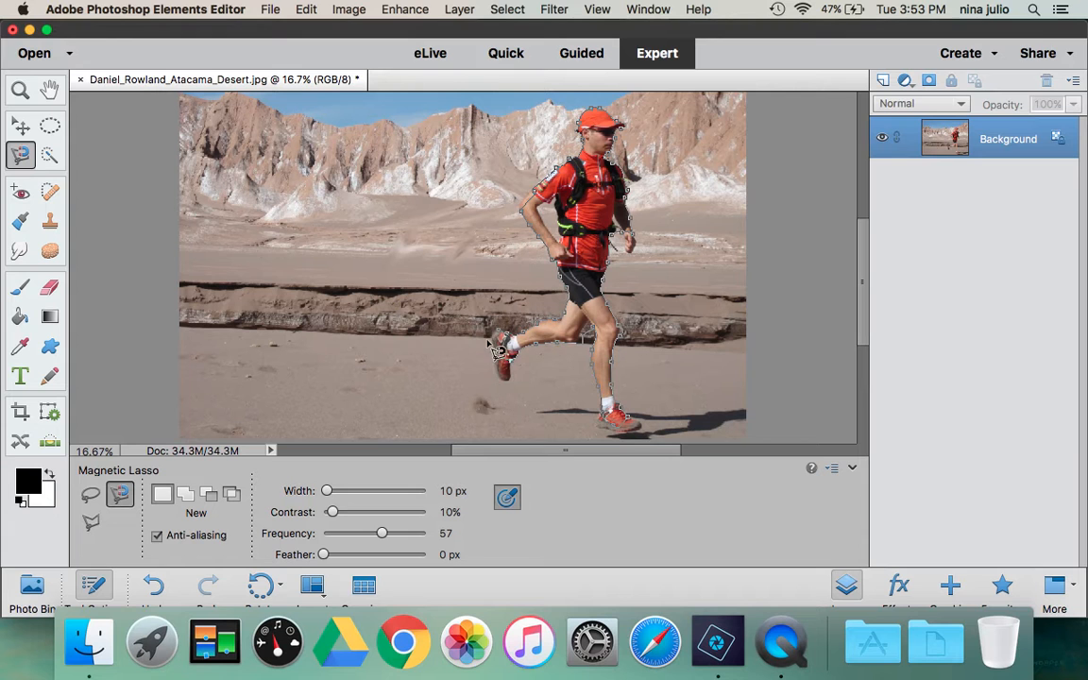
{"action": "left_click", "coordinate": [503, 340]}
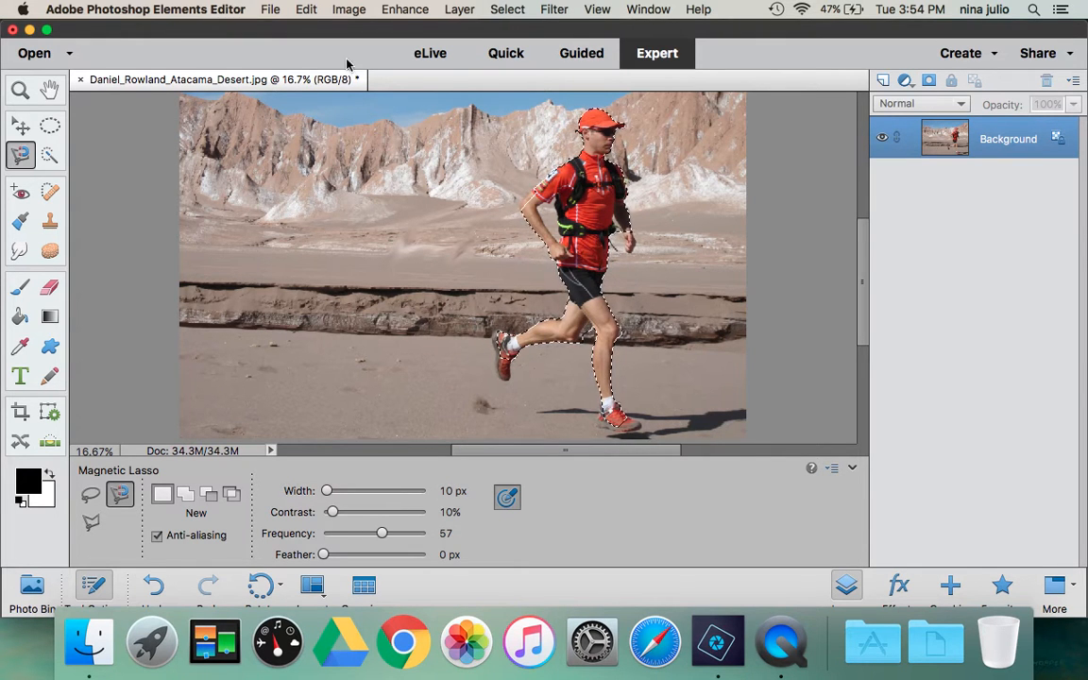
Move the traced runner a short way to the left, and undo the move and deselect him
{"action": "left_click", "coordinate": [21, 127]}
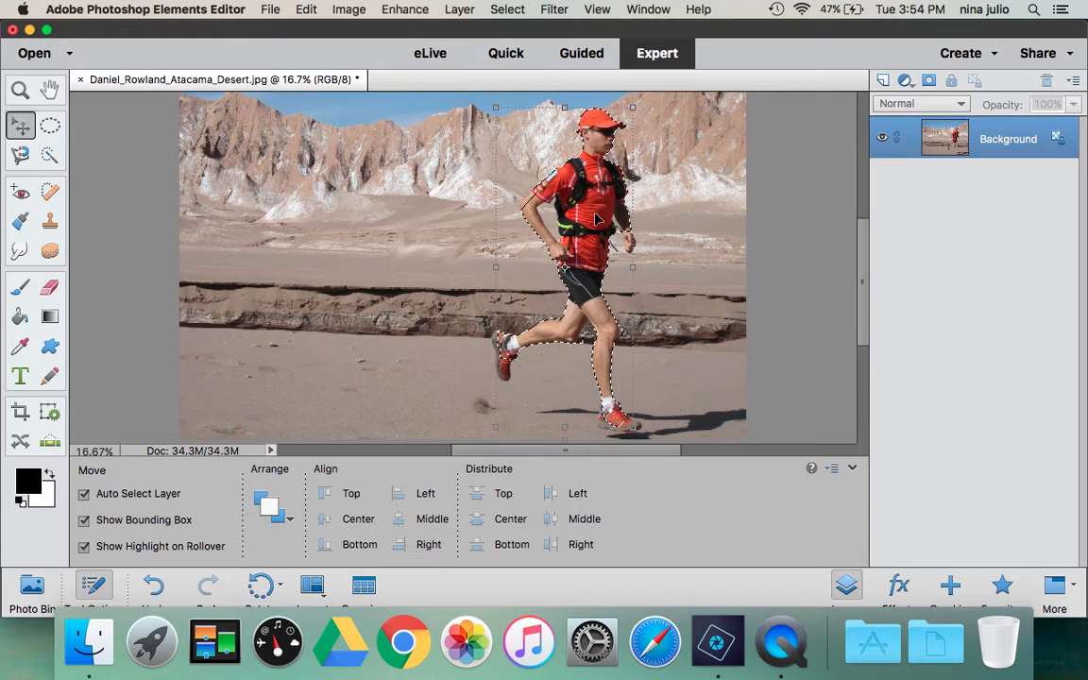
{"action": "left_click_drag", "start_coordinate": [560, 238], "coordinate": [477, 228]}
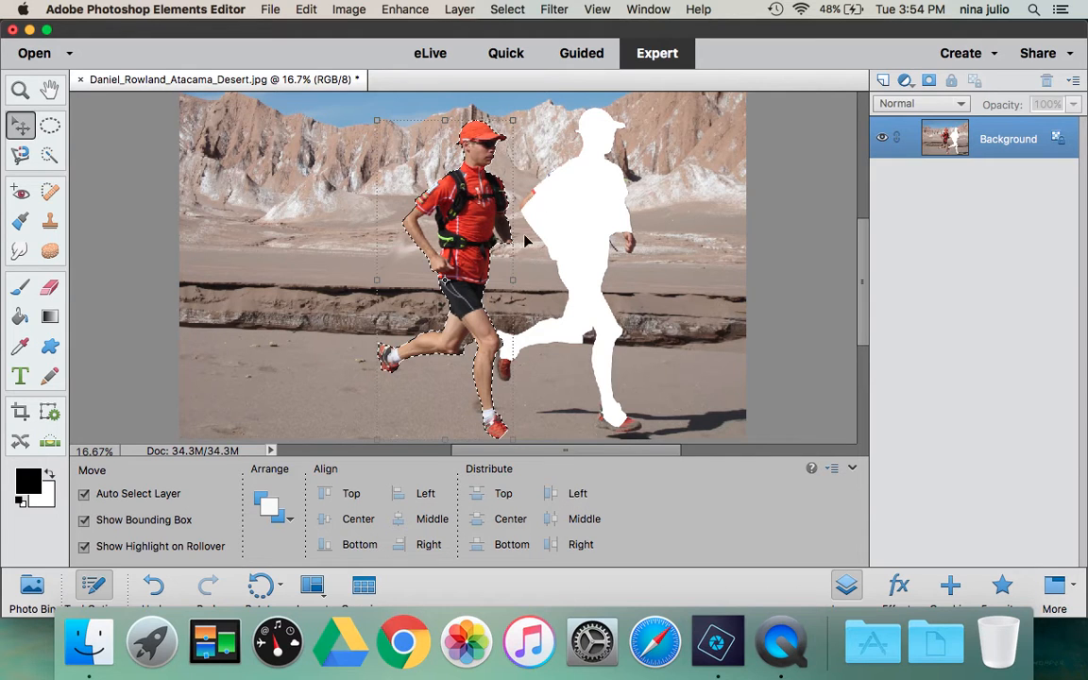
{"action": "key", "text": "super+z"}
{"action": "key", "text": "super+d"}
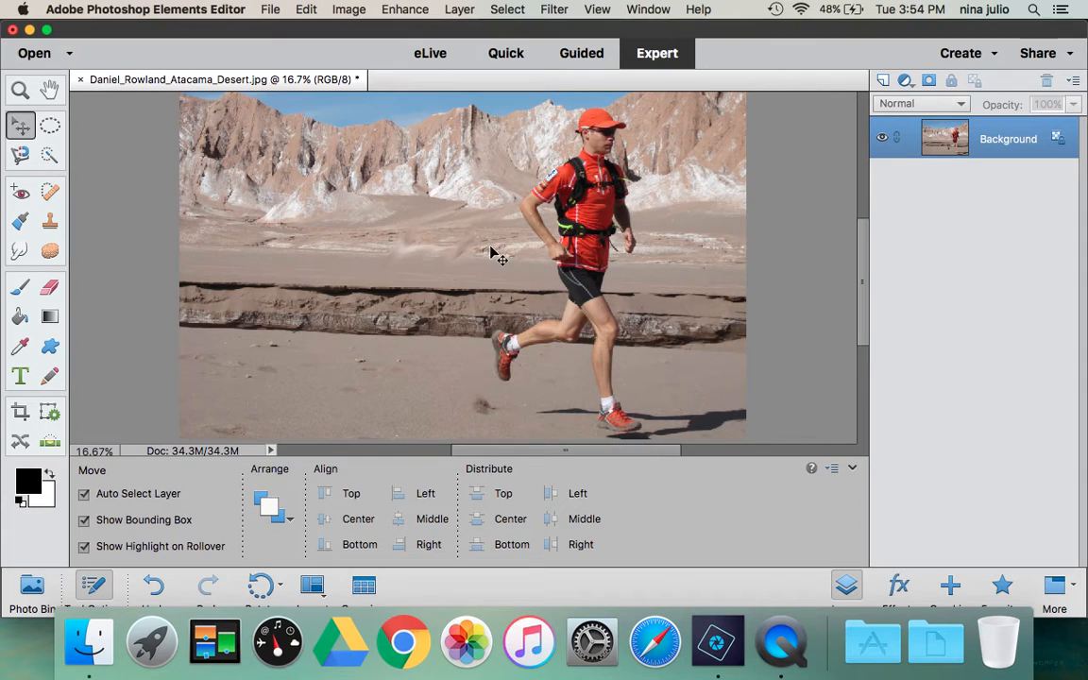
Draw a loose freehand selection around the whole runner with the Lasso tool, and clear it
{"action": "left_click", "coordinate": [22, 155]}
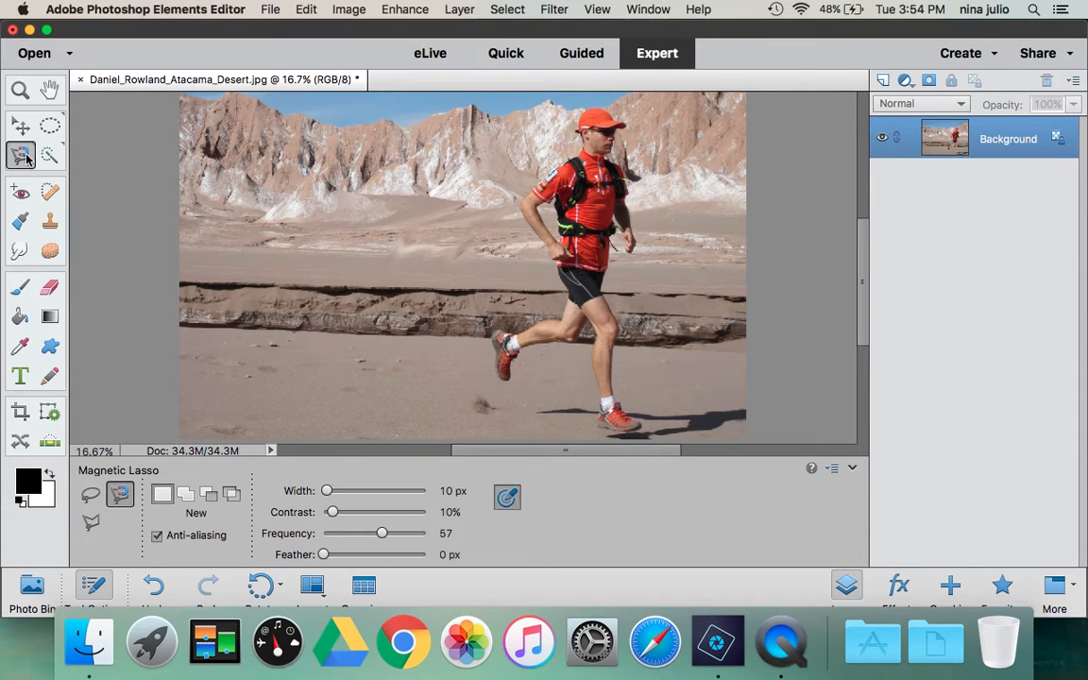
{"action": "left_click", "coordinate": [90, 494]}
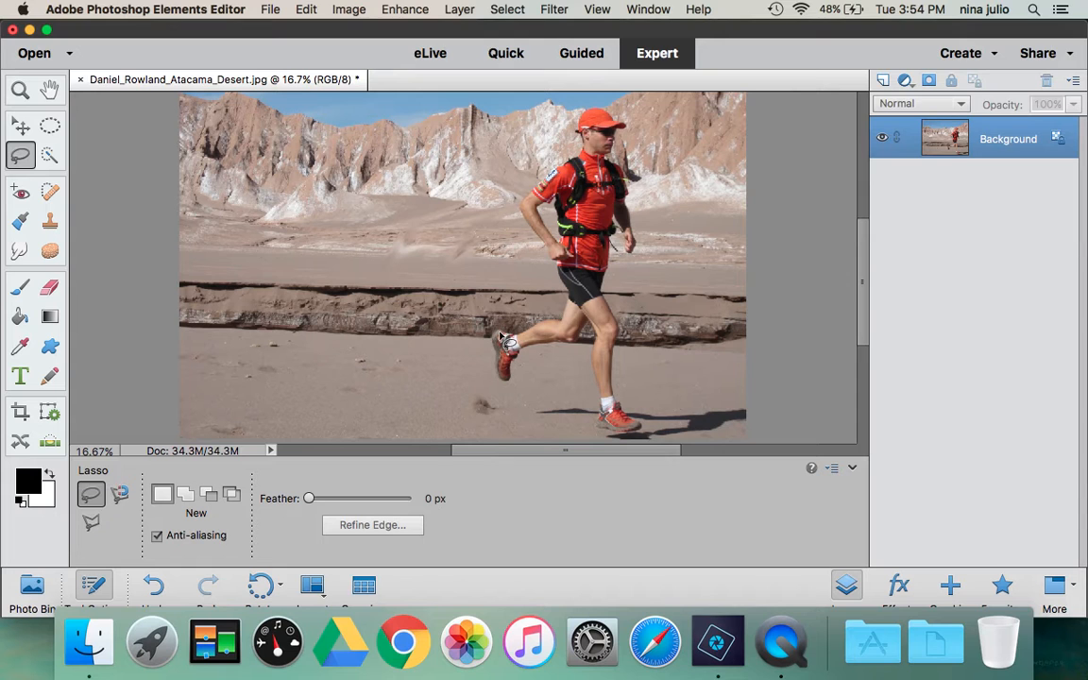
{"action": "mouse_move", "coordinate": [518, 339]}
{"action": "left_mouse_down"}
{"action": "mouse_move", "coordinate": [558, 325]}
{"action": "mouse_move", "coordinate": [565, 291]}
{"action": "mouse_move", "coordinate": [563, 271]}
{"action": "mouse_move", "coordinate": [528, 236]}
{"action": "left_mouse_up"}
{"action": "mouse_move", "coordinate": [530, 188]}
{"action": "left_mouse_down"}
{"action": "mouse_move", "coordinate": [579, 110]}
{"action": "mouse_move", "coordinate": [618, 114]}
{"action": "mouse_move", "coordinate": [640, 255]}
{"action": "mouse_move", "coordinate": [625, 269]}
{"action": "mouse_move", "coordinate": [623, 343]}
{"action": "mouse_move", "coordinate": [647, 429]}
{"action": "mouse_move", "coordinate": [596, 433]}
{"action": "mouse_move", "coordinate": [578, 419]}
{"action": "mouse_move", "coordinate": [555, 358]}
{"action": "mouse_move", "coordinate": [534, 359]}
{"action": "mouse_move", "coordinate": [514, 381]}
{"action": "mouse_move", "coordinate": [488, 374]}
{"action": "mouse_move", "coordinate": [482, 336]}
{"action": "mouse_move", "coordinate": [513, 342]}
{"action": "left_mouse_up"}
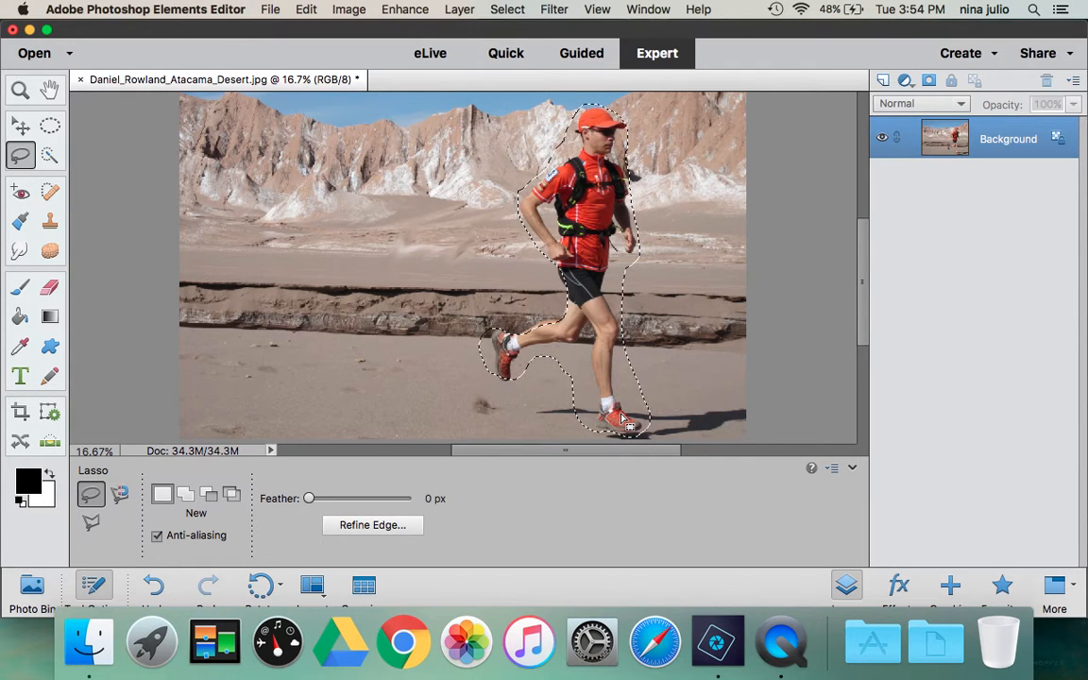
{"action": "key", "text": "super+d"}
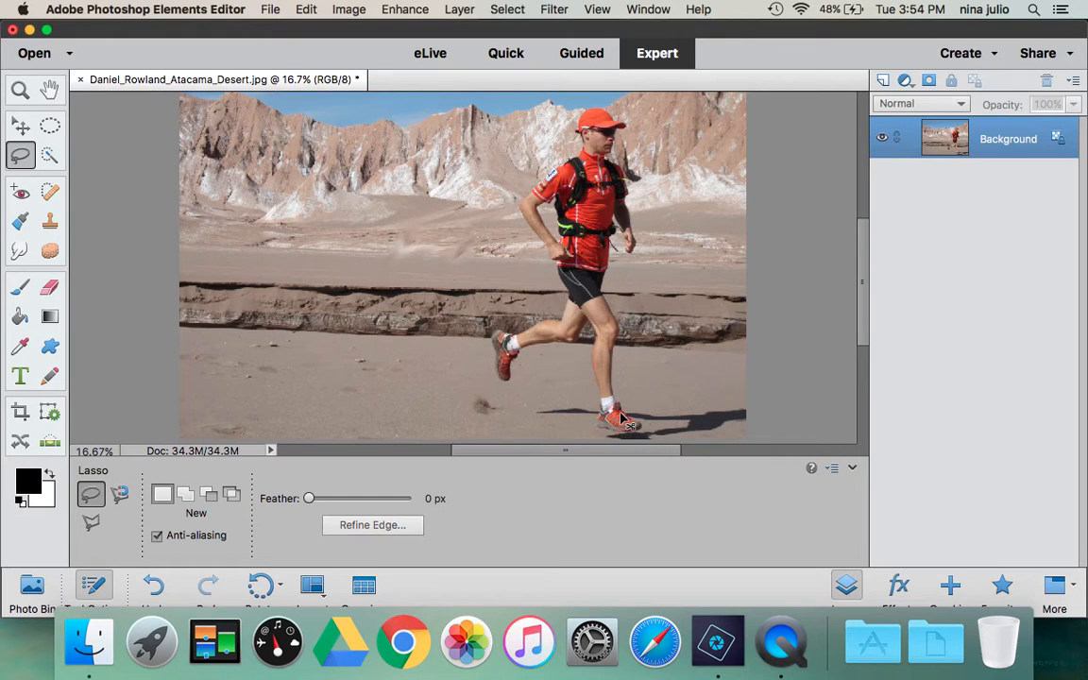
Select part of the runner's red cap with the Magic Wand tool, and clear the selection
{"action": "left_click", "coordinate": [91, 520]}
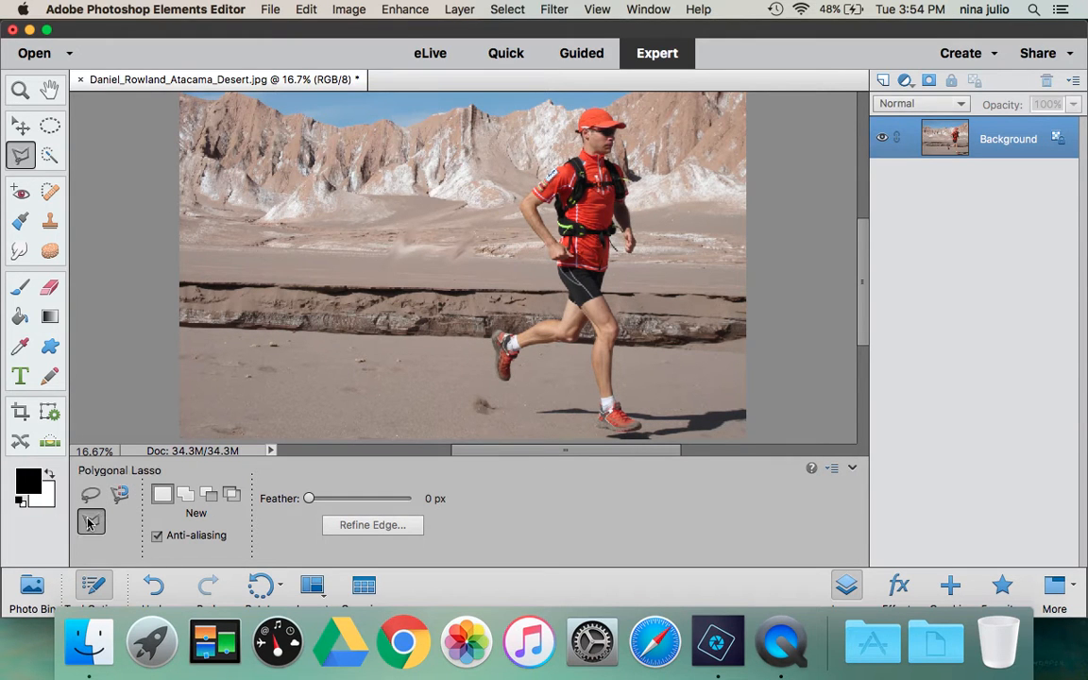
{"action": "left_click", "coordinate": [51, 156]}
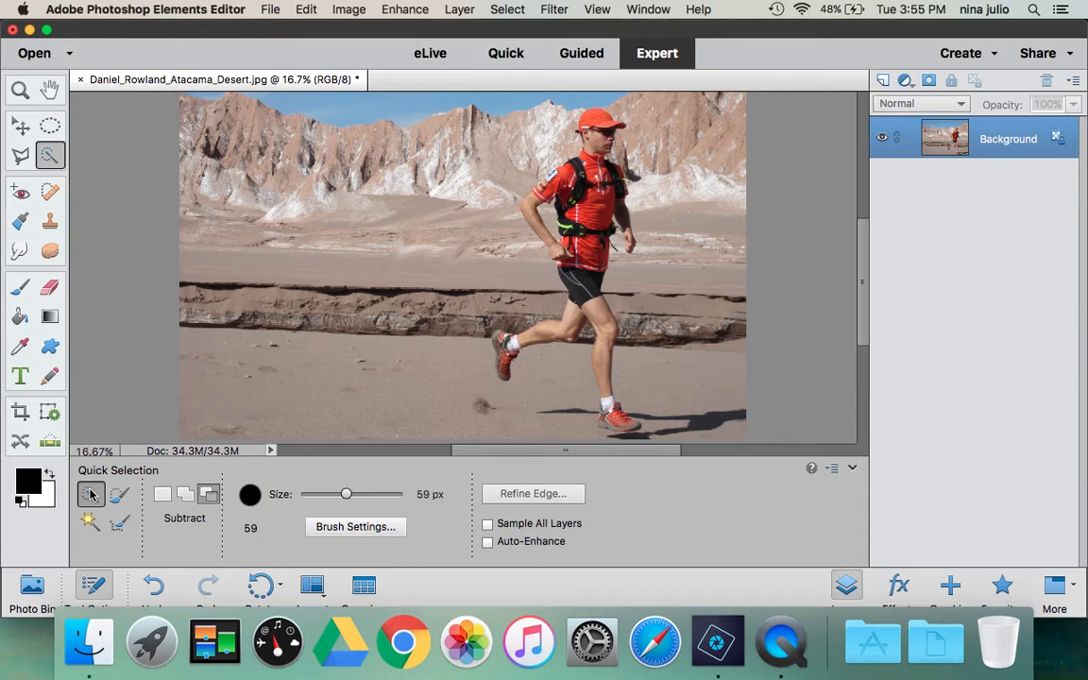
{"action": "left_click", "coordinate": [118, 495]}
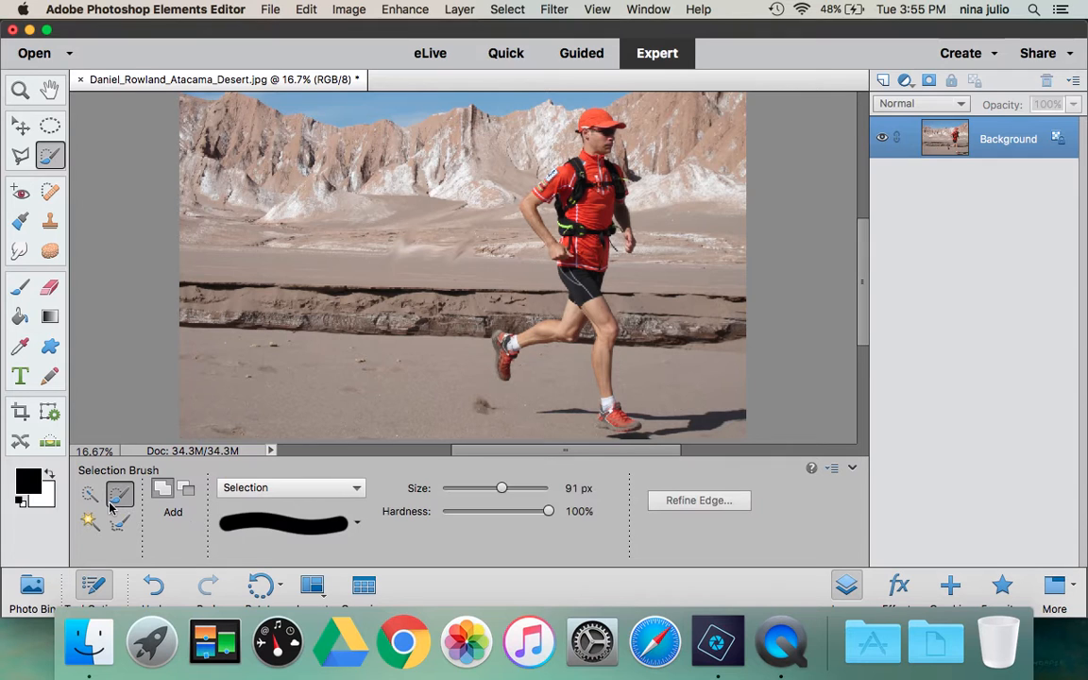
{"action": "left_click", "coordinate": [90, 520]}
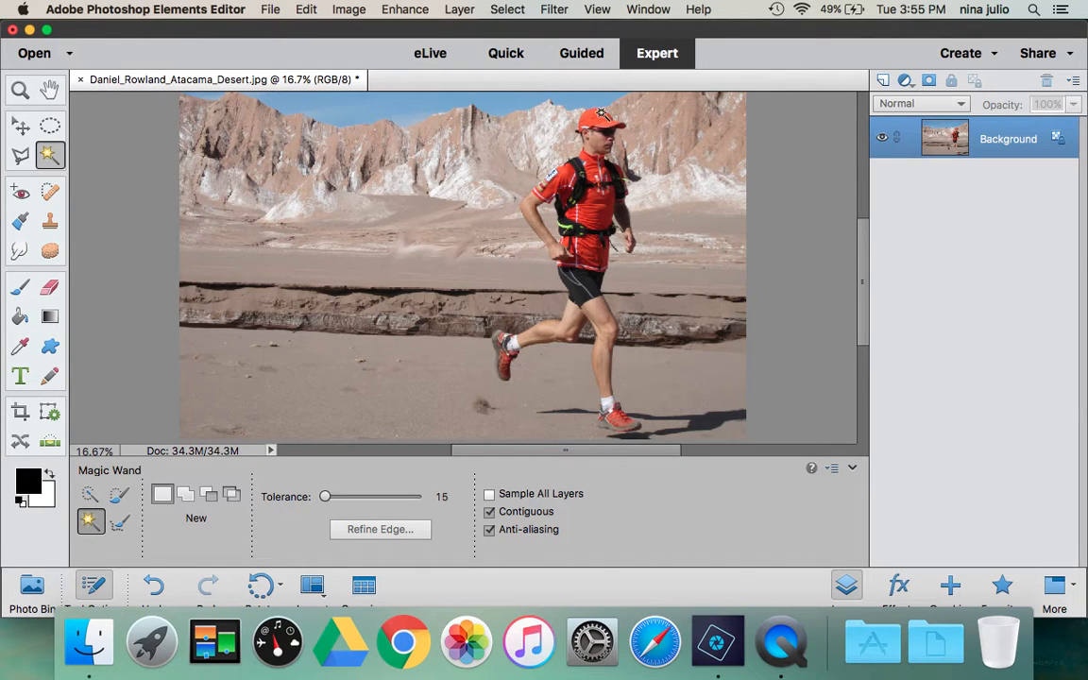
{"action": "left_click", "coordinate": [602, 121]}
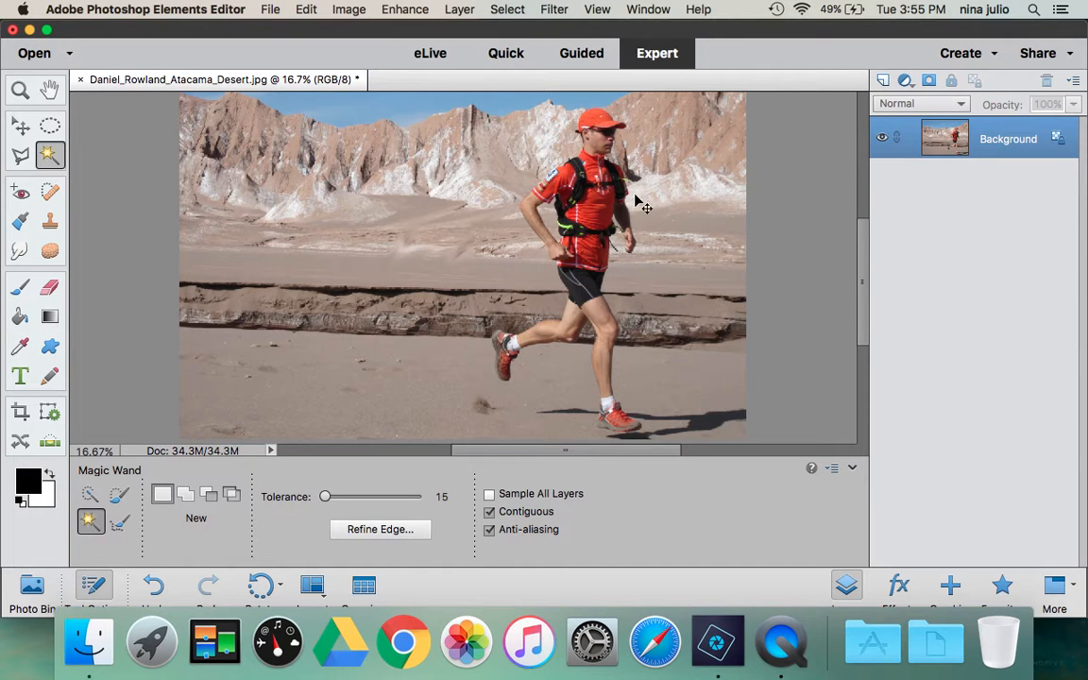
{"action": "key", "text": "super+d"}
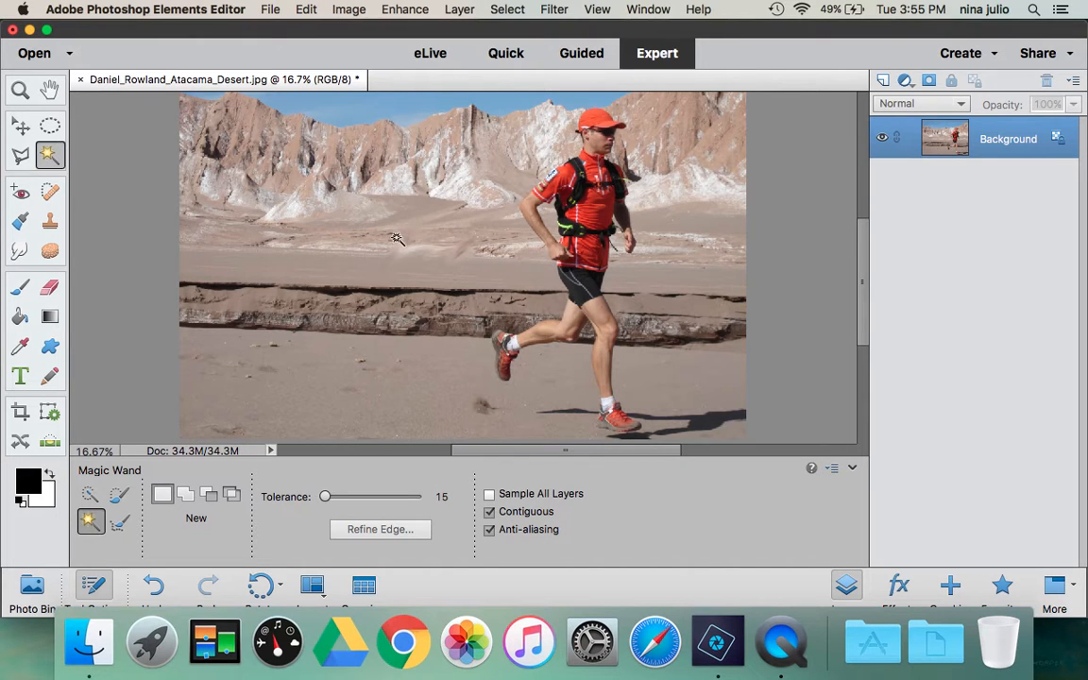
Select the sandy plain and the dark shadow beside the front shoe in turn with the Magic Wand, clearing each selection
{"action": "left_click", "coordinate": [342, 270]}
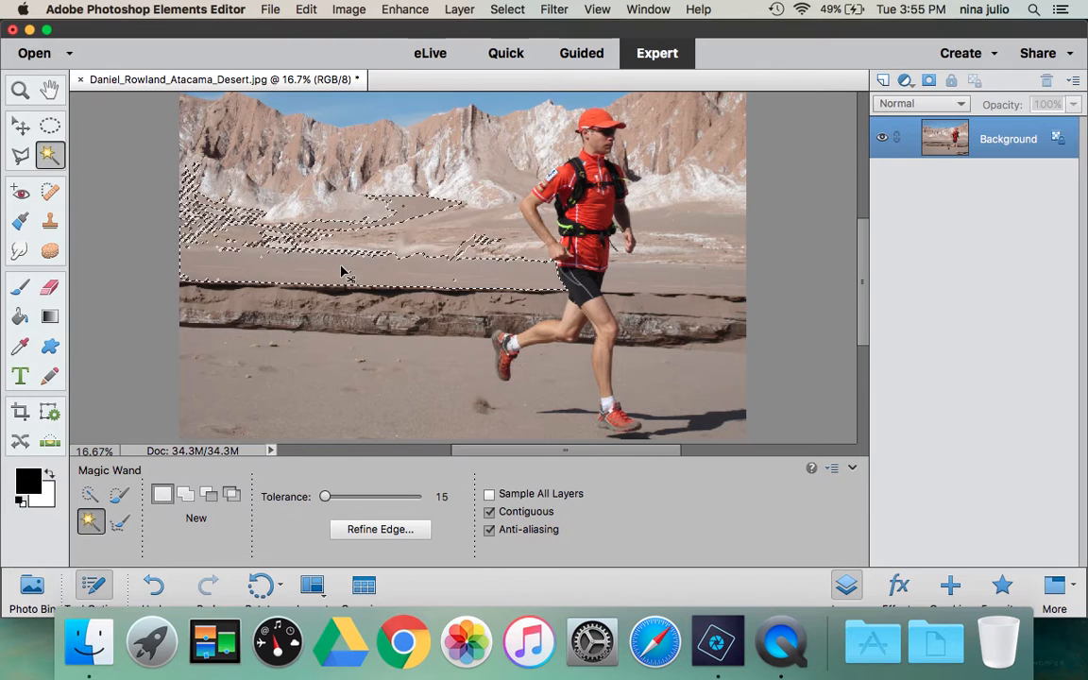
{"action": "key", "text": "super+d"}
{"action": "left_click", "coordinate": [702, 426]}
{"action": "scroll", "coordinate": [695, 438], "scroll_direction": "down", "scroll_amount": 5}
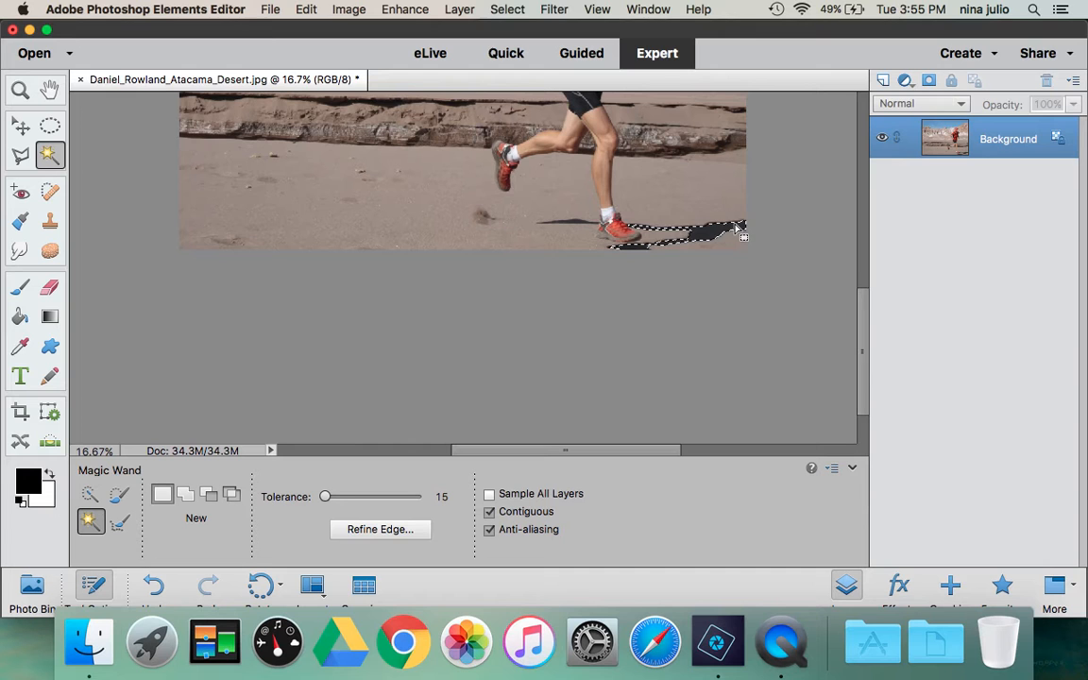
{"action": "key", "text": "super+d"}
{"action": "scroll", "coordinate": [510, 308], "scroll_direction": "up", "scroll_amount": 5}
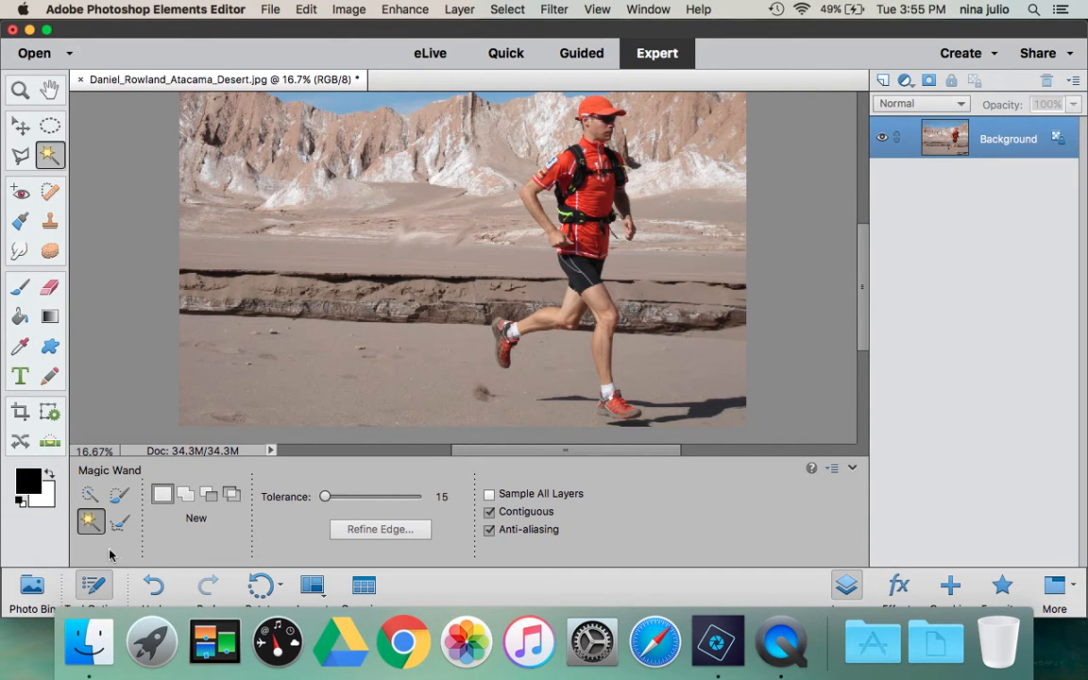
Paint a loose selection over the whole runner with the Selection Brush at 326 px, and clear it
{"action": "left_click", "coordinate": [118, 498]}
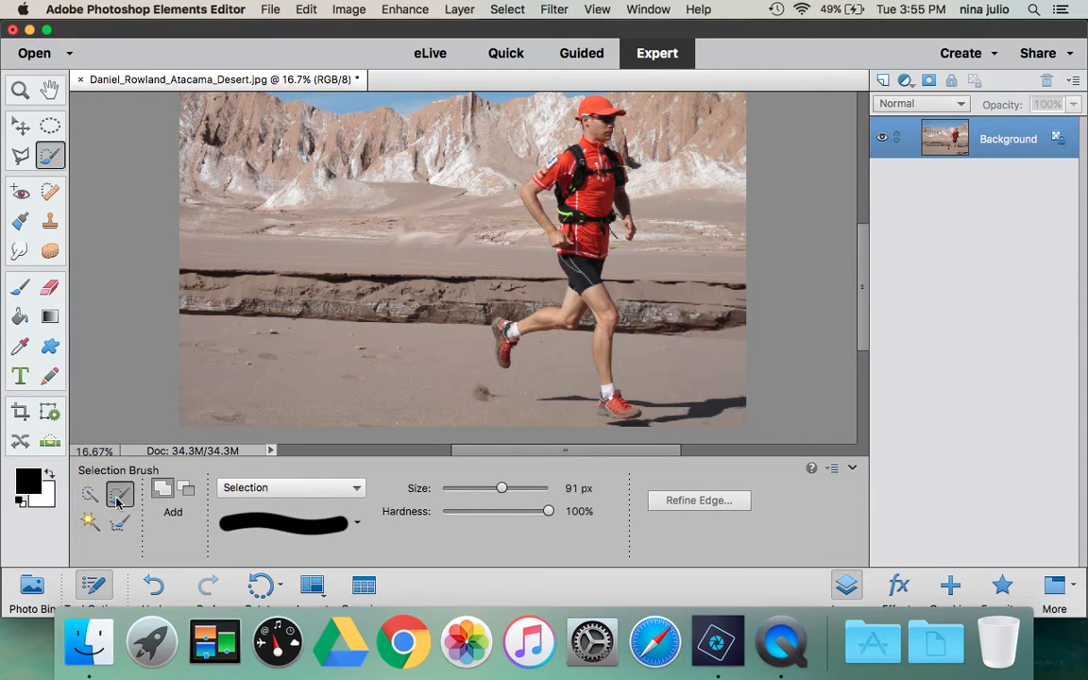
{"action": "left_click_drag", "start_coordinate": [510, 493], "coordinate": [519, 489]}
{"action": "mouse_move", "coordinate": [590, 189]}
{"action": "left_mouse_down"}
{"action": "mouse_move", "coordinate": [569, 261]}
{"action": "mouse_move", "coordinate": [527, 269]}
{"action": "mouse_move", "coordinate": [541, 198]}
{"action": "mouse_move", "coordinate": [570, 175]}
{"action": "mouse_move", "coordinate": [562, 222]}
{"action": "mouse_move", "coordinate": [523, 210]}
{"action": "mouse_move", "coordinate": [560, 142]}
{"action": "mouse_move", "coordinate": [589, 139]}
{"action": "mouse_move", "coordinate": [603, 173]}
{"action": "mouse_move", "coordinate": [587, 250]}
{"action": "mouse_move", "coordinate": [610, 402]}
{"action": "left_mouse_up"}
{"action": "mouse_move", "coordinate": [510, 283]}
{"action": "left_mouse_down"}
{"action": "mouse_move", "coordinate": [483, 344]}
{"action": "mouse_move", "coordinate": [498, 371]}
{"action": "mouse_move", "coordinate": [446, 231]}
{"action": "mouse_move", "coordinate": [486, 156]}
{"action": "mouse_move", "coordinate": [534, 108]}
{"action": "mouse_move", "coordinate": [600, 112]}
{"action": "mouse_move", "coordinate": [617, 132]}
{"action": "mouse_move", "coordinate": [634, 225]}
{"action": "left_mouse_up"}
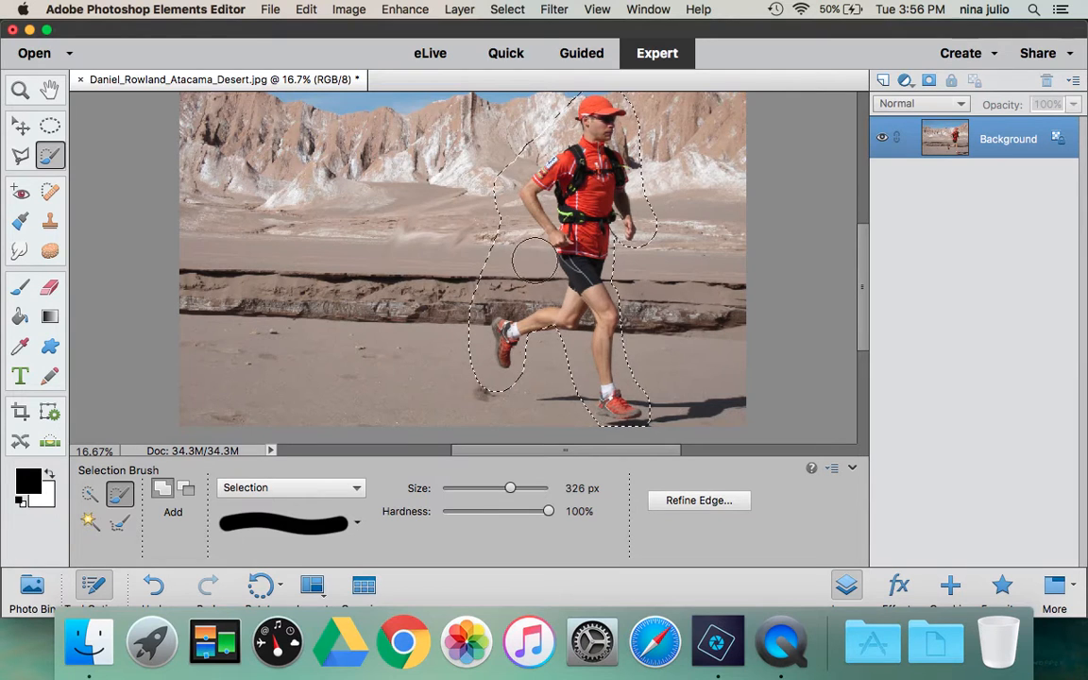
{"action": "key", "text": "super+d"}
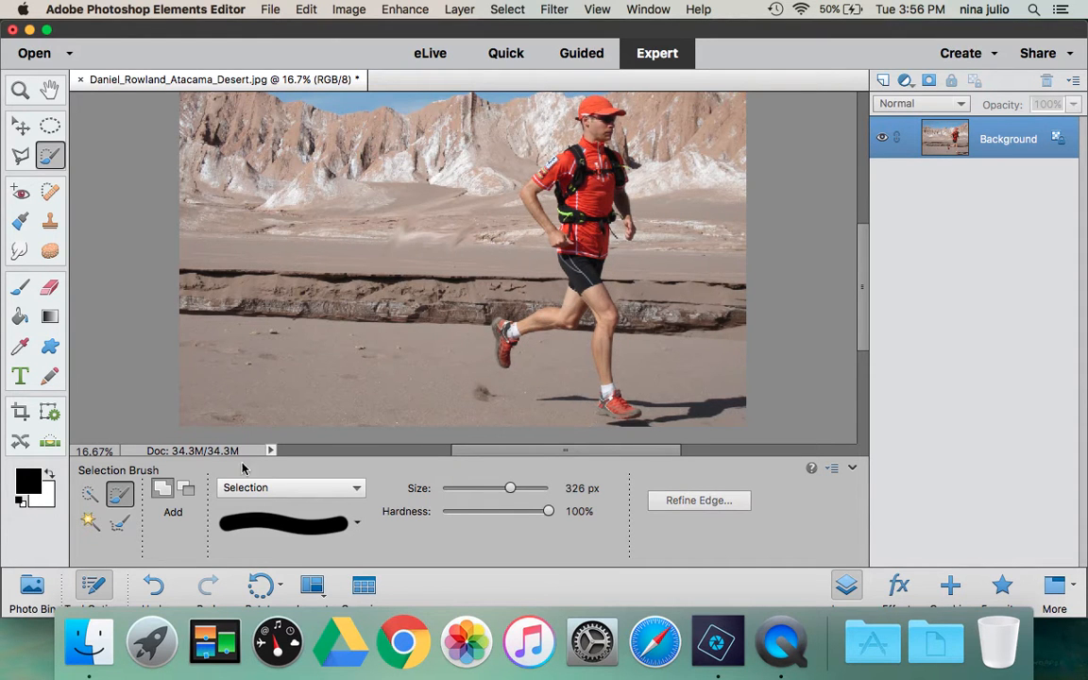
Switch to the Quick Selection tool and set it to make a new selection
{"action": "left_click", "coordinate": [90, 498]}
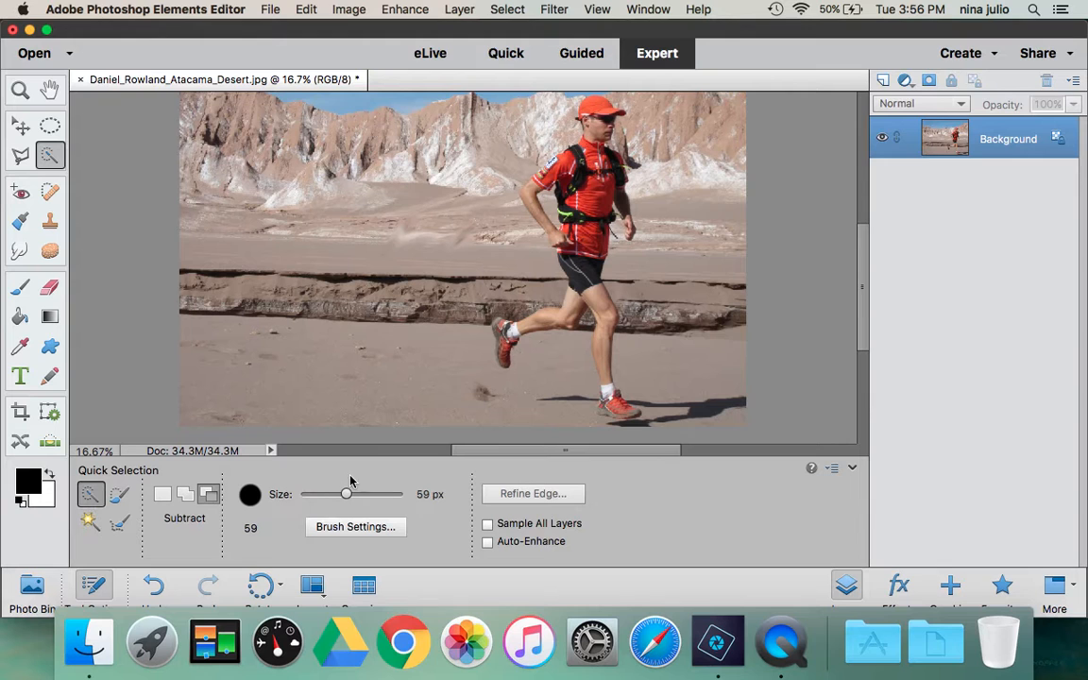
{"action": "left_click", "coordinate": [164, 496]}
{"action": "left_click", "coordinate": [185, 494]}
{"action": "left_click", "coordinate": [203, 496]}
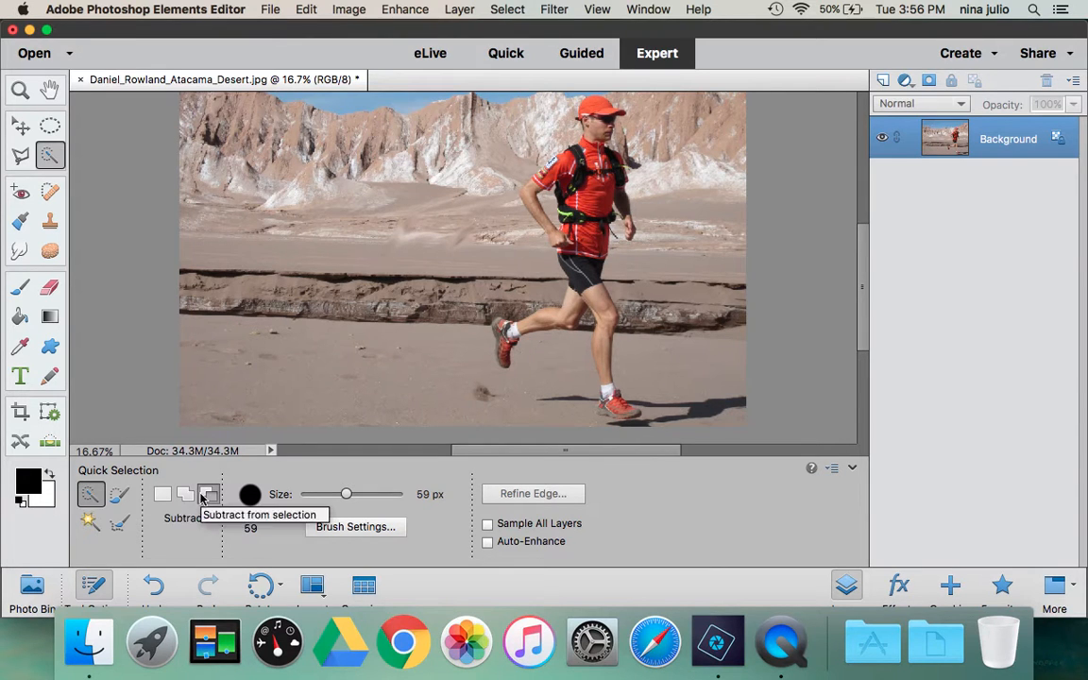
{"action": "left_click", "coordinate": [186, 498]}
{"action": "left_click", "coordinate": [162, 495]}
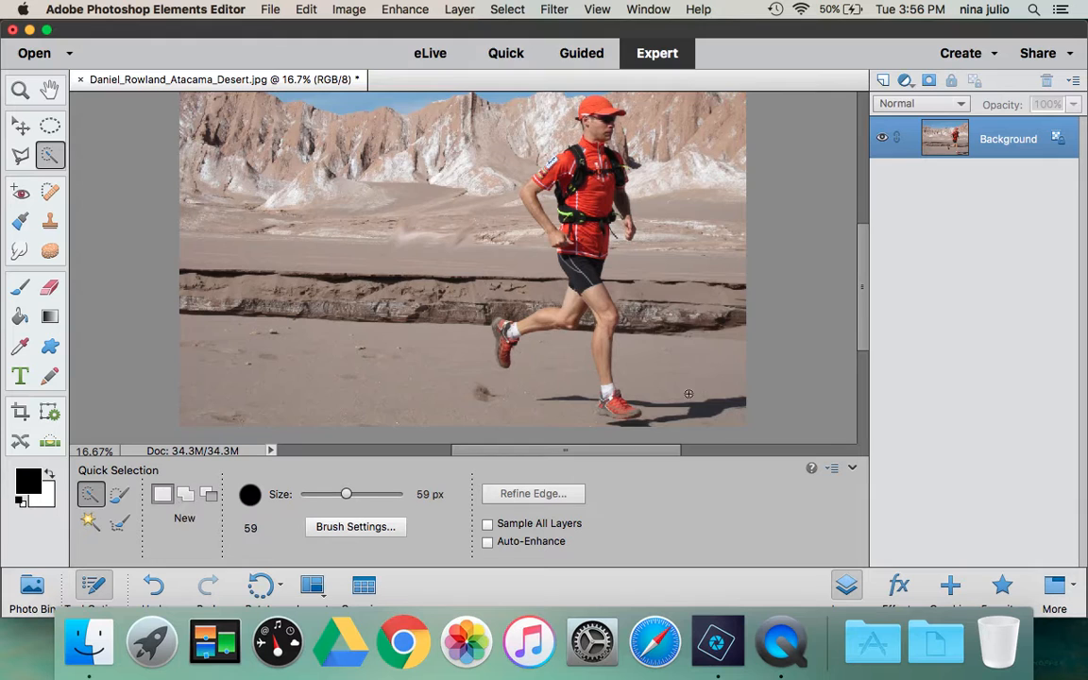
Paint a Quick Selection over the runner's cap, torso, arms, shorts and legs
{"action": "scroll", "coordinate": [704, 305], "scroll_direction": "up", "scroll_amount": 3}
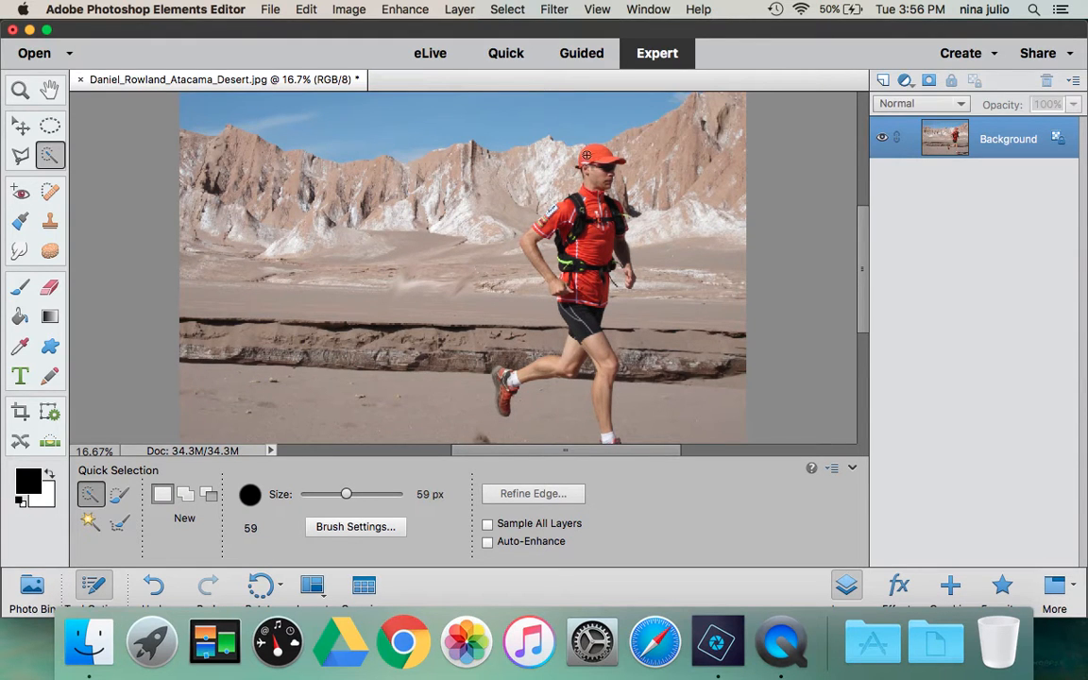
{"action": "mouse_move", "coordinate": [589, 152]}
{"action": "left_mouse_down"}
{"action": "mouse_move", "coordinate": [607, 167]}
{"action": "mouse_move", "coordinate": [595, 199]}
{"action": "mouse_move", "coordinate": [630, 287]}
{"action": "left_mouse_up"}
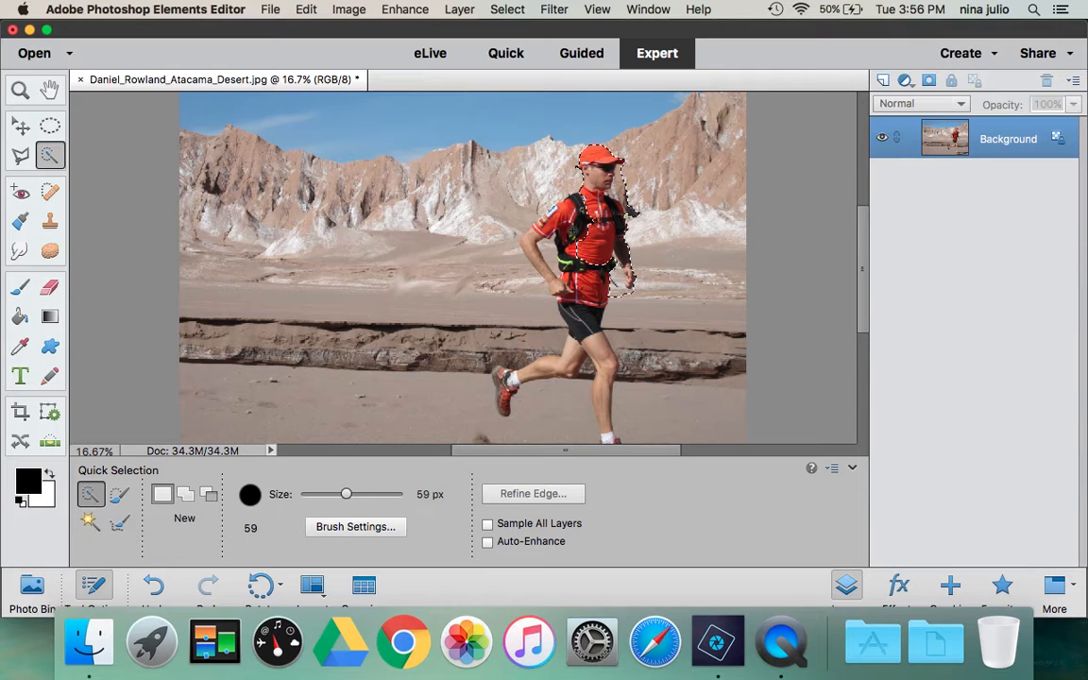
{"action": "left_click_drag", "start_coordinate": [552, 211], "coordinate": [525, 244]}
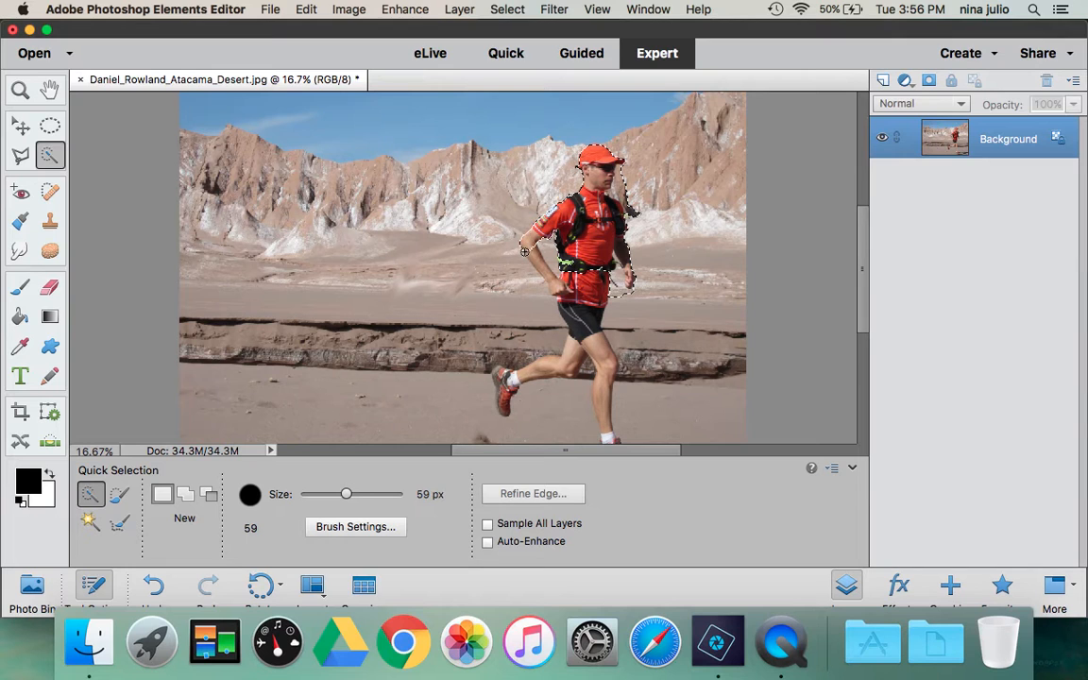
{"action": "mouse_move", "coordinate": [565, 289]}
{"action": "left_mouse_down"}
{"action": "mouse_move", "coordinate": [592, 351]}
{"action": "mouse_move", "coordinate": [602, 423]}
{"action": "left_mouse_up"}
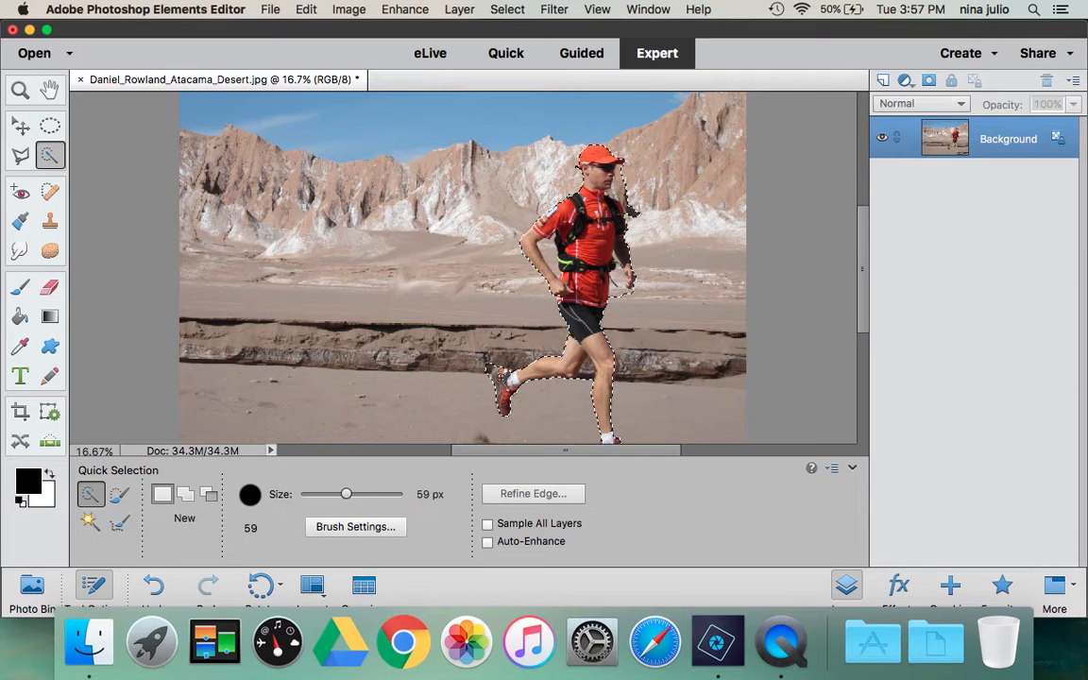
{"action": "left_click", "coordinate": [566, 368]}
{"action": "left_click", "coordinate": [599, 415]}
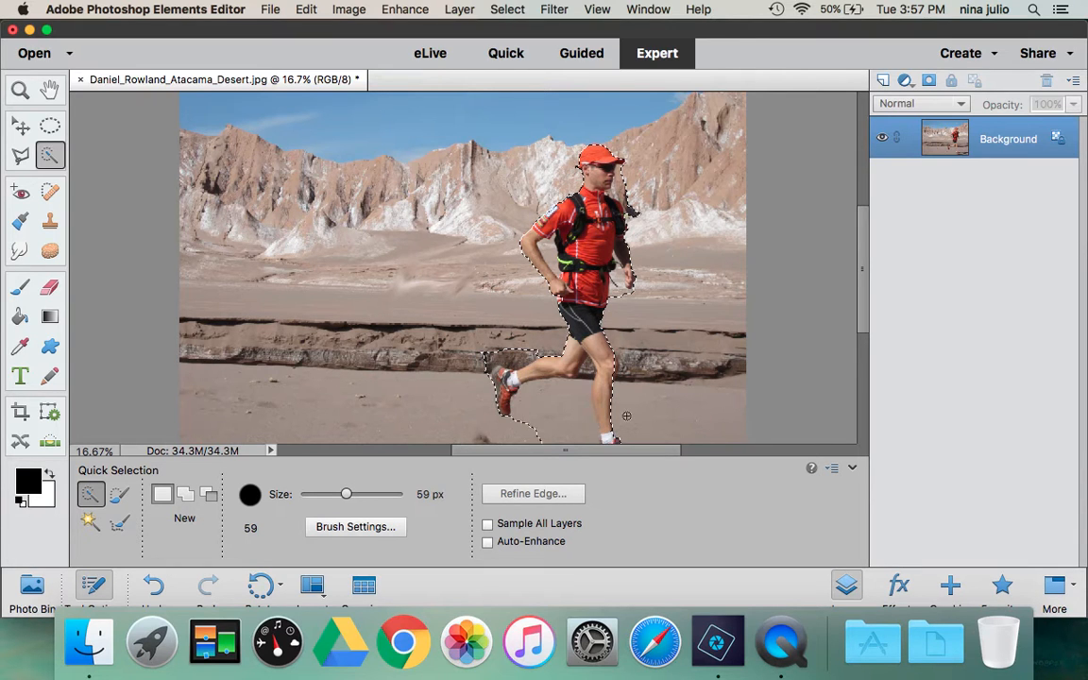
Extend the Quick Selection over the runner's front shoe
{"action": "scroll", "coordinate": [689, 298], "scroll_direction": "down", "scroll_amount": 5}
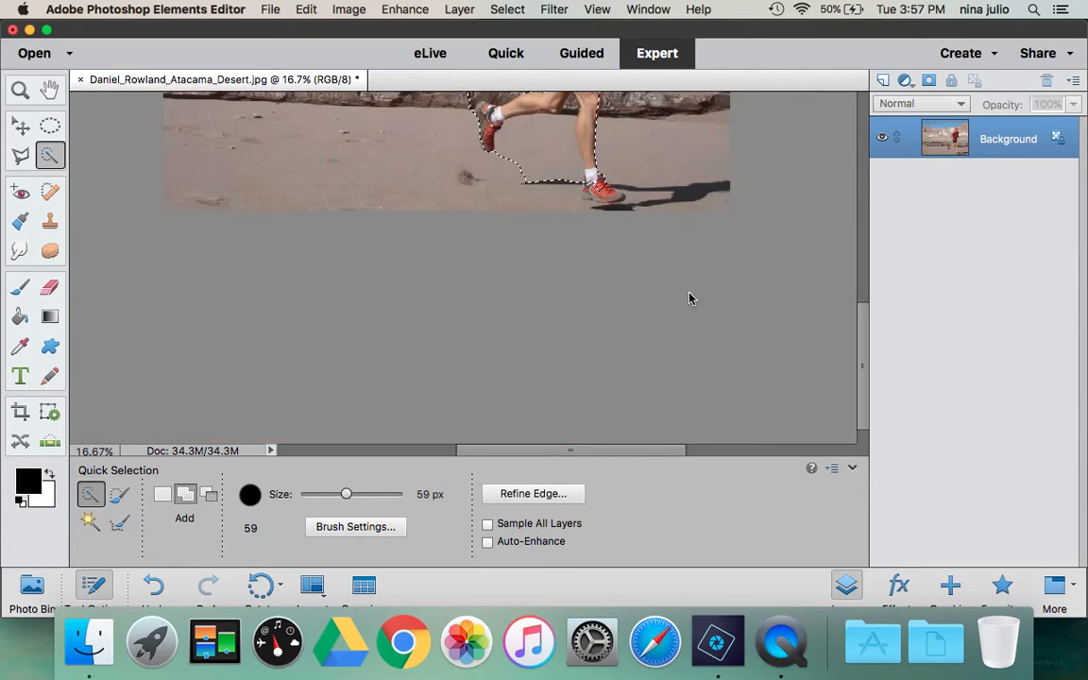
{"action": "left_click_drag", "start_coordinate": [864, 337], "coordinate": [870, 271]}
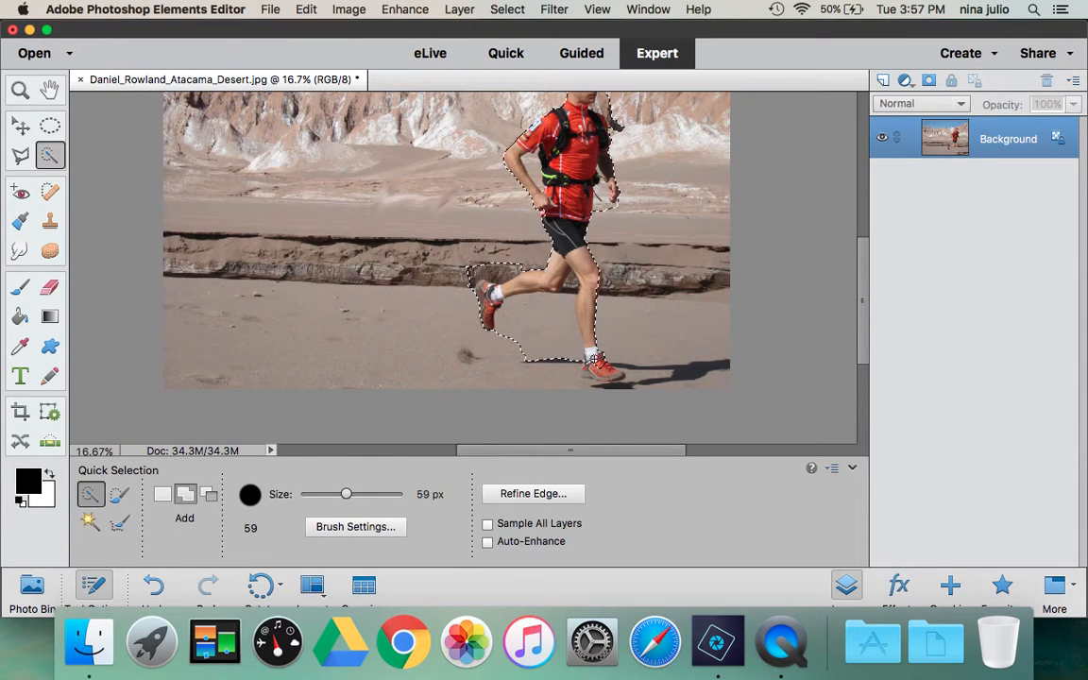
{"action": "left_click", "coordinate": [616, 377]}
{"action": "left_click", "coordinate": [583, 372]}
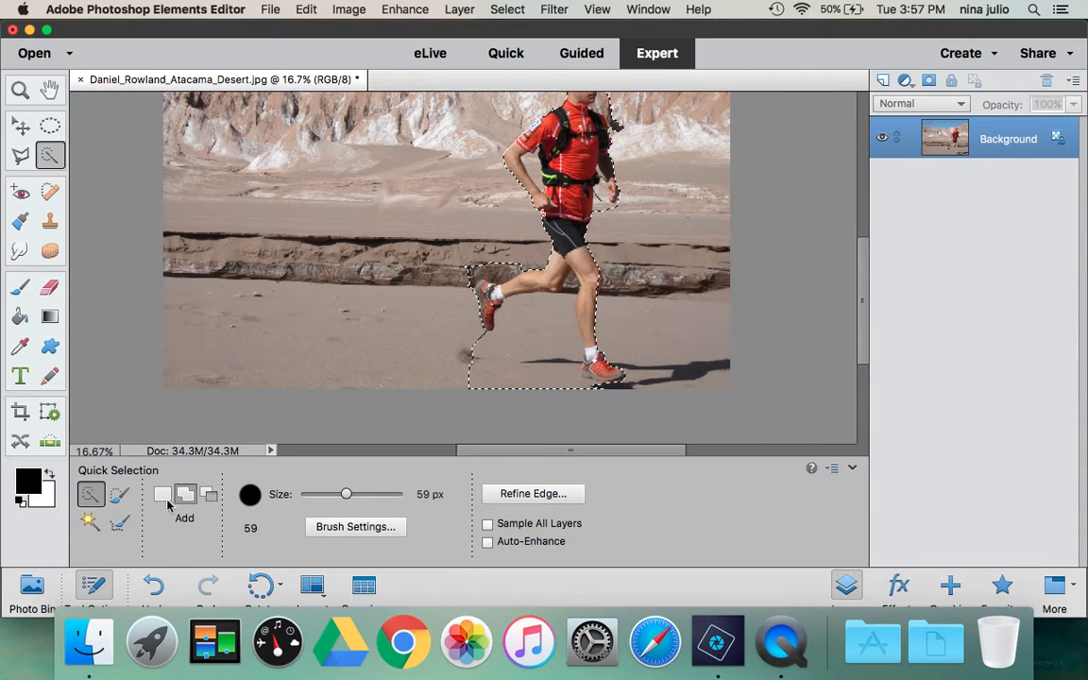
Subtract the ground between the runner's feet and the rock above his rear shoe from the selection
{"action": "left_click", "coordinate": [210, 495]}
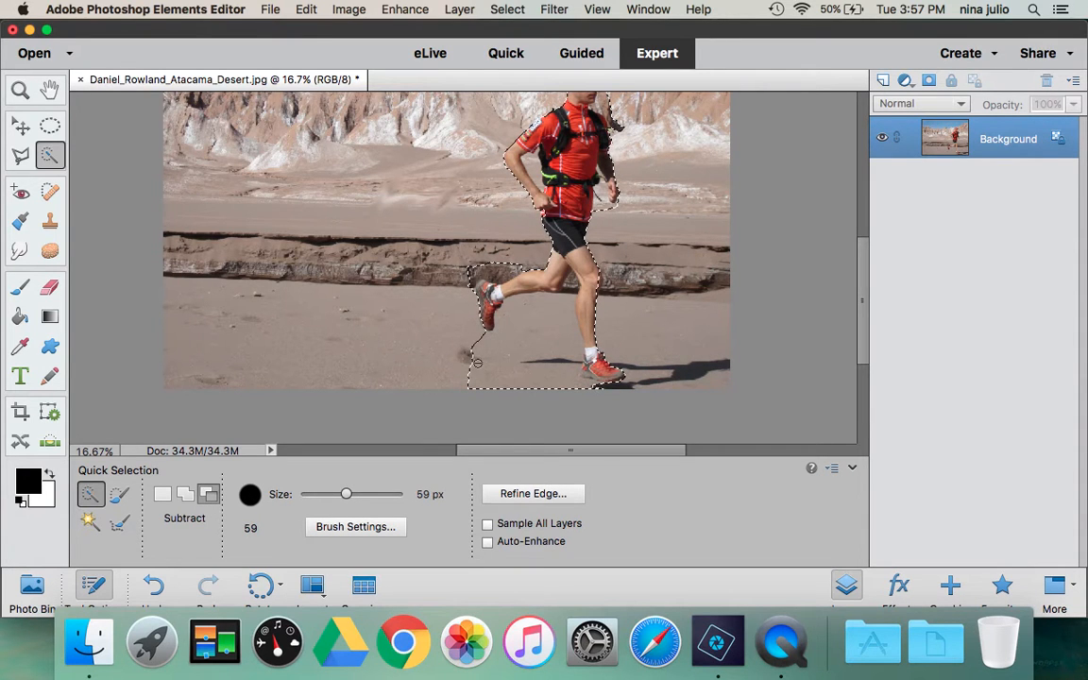
{"action": "mouse_move", "coordinate": [529, 390]}
{"action": "left_mouse_down"}
{"action": "mouse_move", "coordinate": [477, 349]}
{"action": "mouse_move", "coordinate": [552, 337]}
{"action": "mouse_move", "coordinate": [570, 286]}
{"action": "mouse_move", "coordinate": [520, 440]}
{"action": "left_mouse_up"}
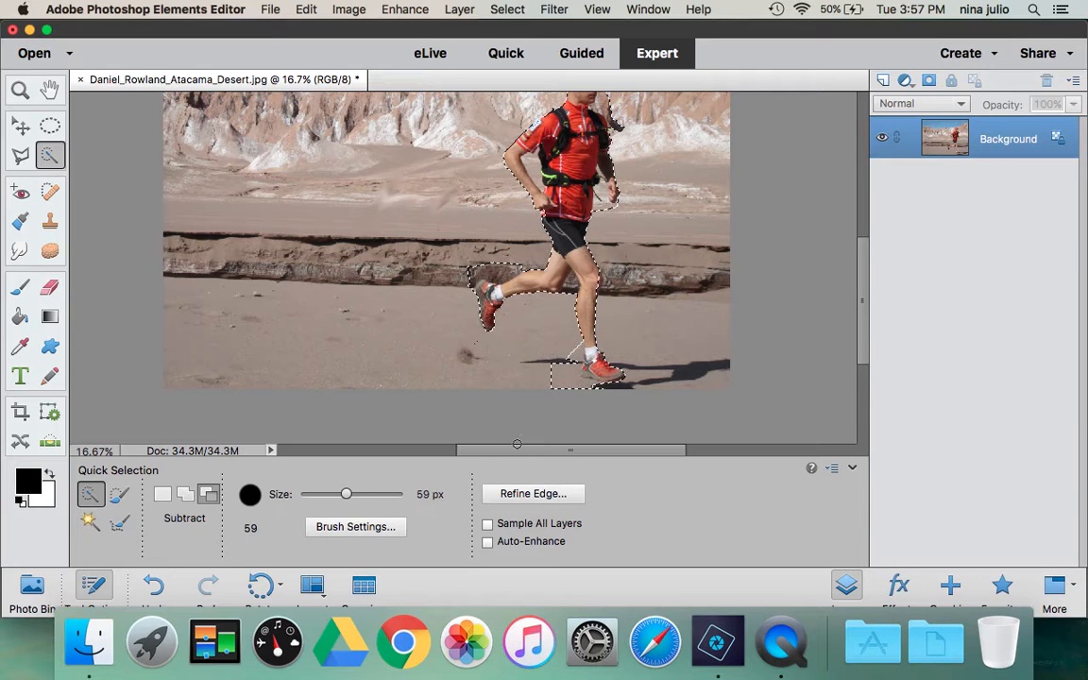
{"action": "left_click_drag", "start_coordinate": [481, 263], "coordinate": [473, 267]}
{"action": "left_click", "coordinate": [559, 373]}
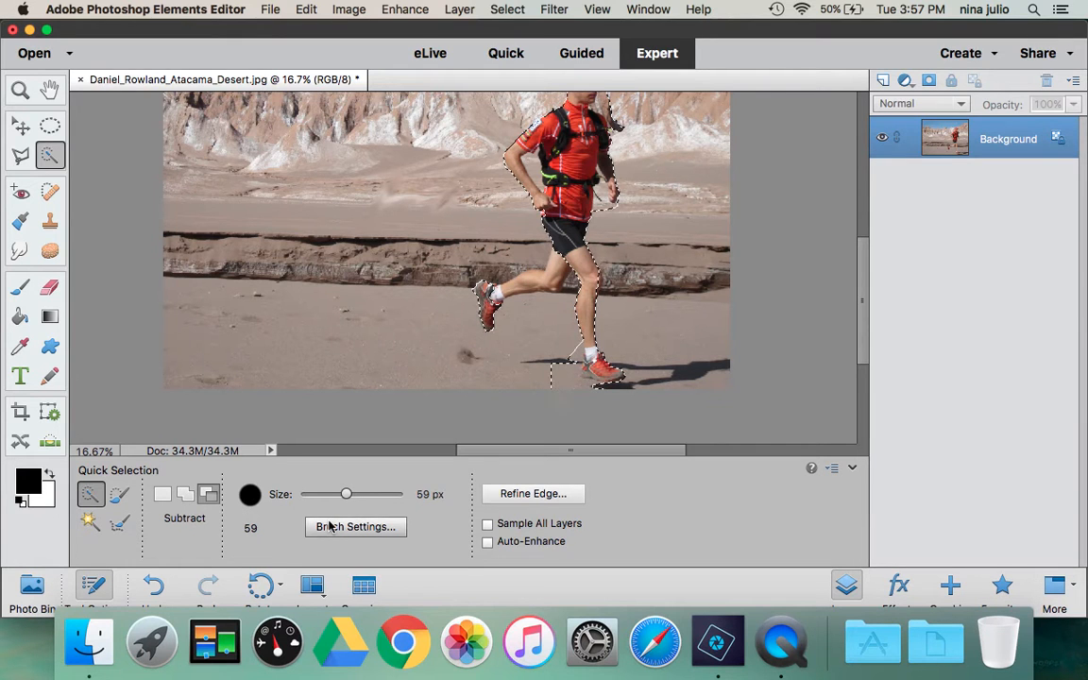
Add the runner's rear leg back to the selection, and subtract the excess ground behind him with a 205 px brush
{"action": "left_click", "coordinate": [187, 495]}
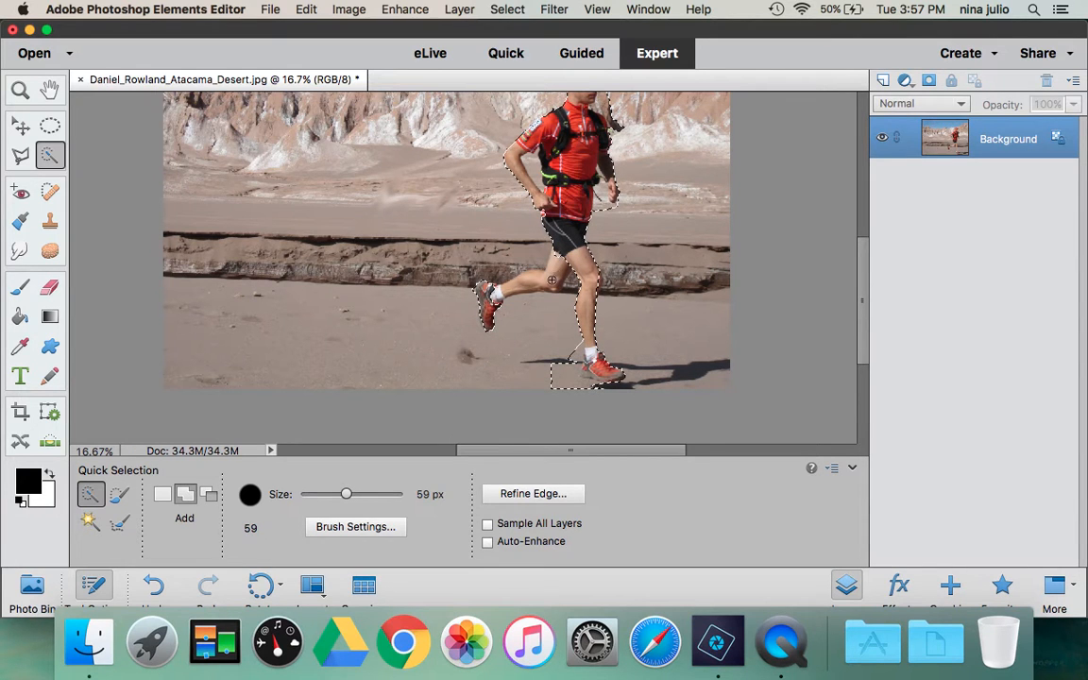
{"action": "left_click", "coordinate": [489, 297]}
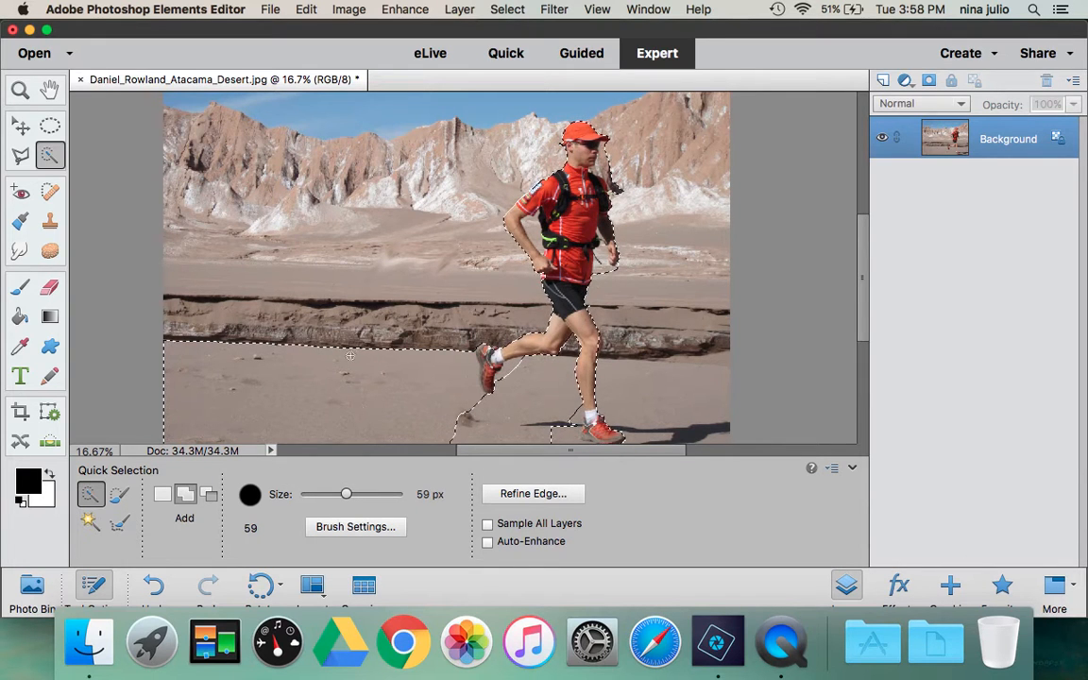
{"action": "left_click", "coordinate": [210, 494]}
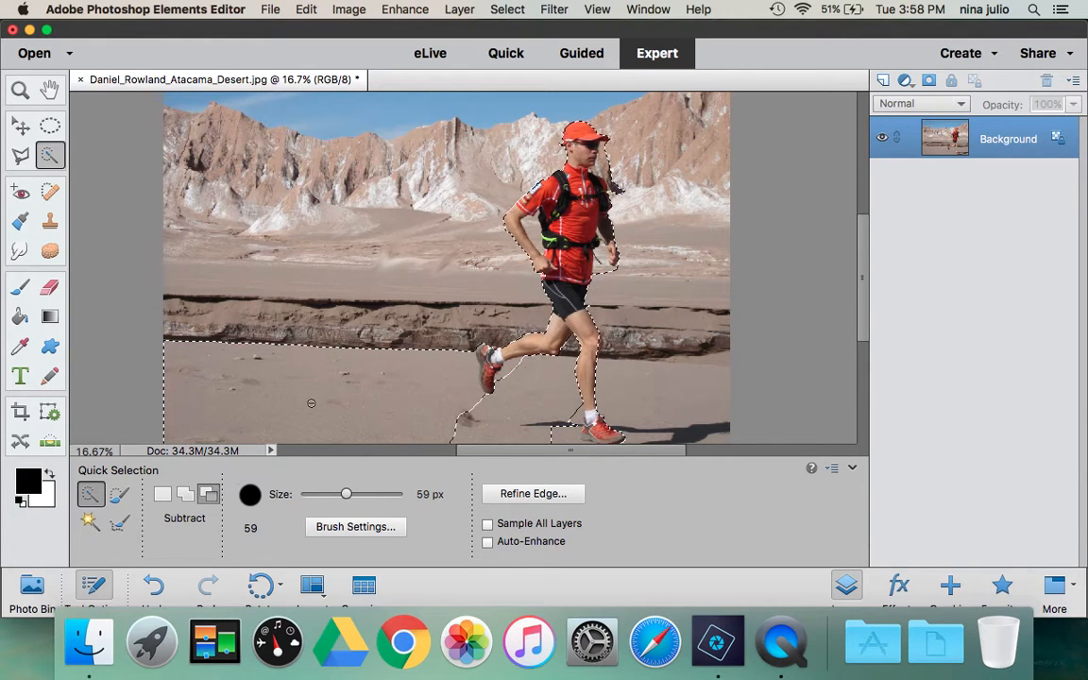
{"action": "left_click", "coordinate": [367, 494]}
{"action": "mouse_move", "coordinate": [180, 338]}
{"action": "left_mouse_down"}
{"action": "mouse_move", "coordinate": [181, 383]}
{"action": "mouse_move", "coordinate": [159, 382]}
{"action": "mouse_move", "coordinate": [158, 393]}
{"action": "mouse_move", "coordinate": [301, 391]}
{"action": "mouse_move", "coordinate": [370, 414]}
{"action": "mouse_move", "coordinate": [373, 378]}
{"action": "mouse_move", "coordinate": [408, 418]}
{"action": "mouse_move", "coordinate": [449, 437]}
{"action": "left_mouse_up"}
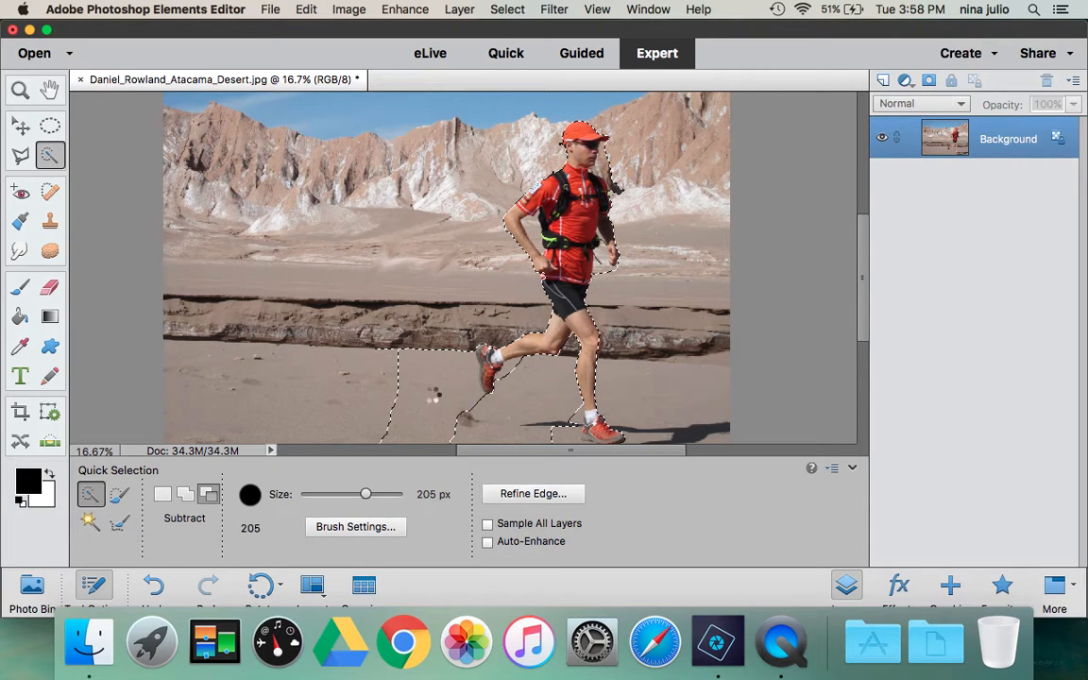
{"action": "mouse_move", "coordinate": [387, 352]}
{"action": "left_mouse_down"}
{"action": "mouse_move", "coordinate": [420, 411]}
{"action": "mouse_move", "coordinate": [457, 429]}
{"action": "left_mouse_up"}
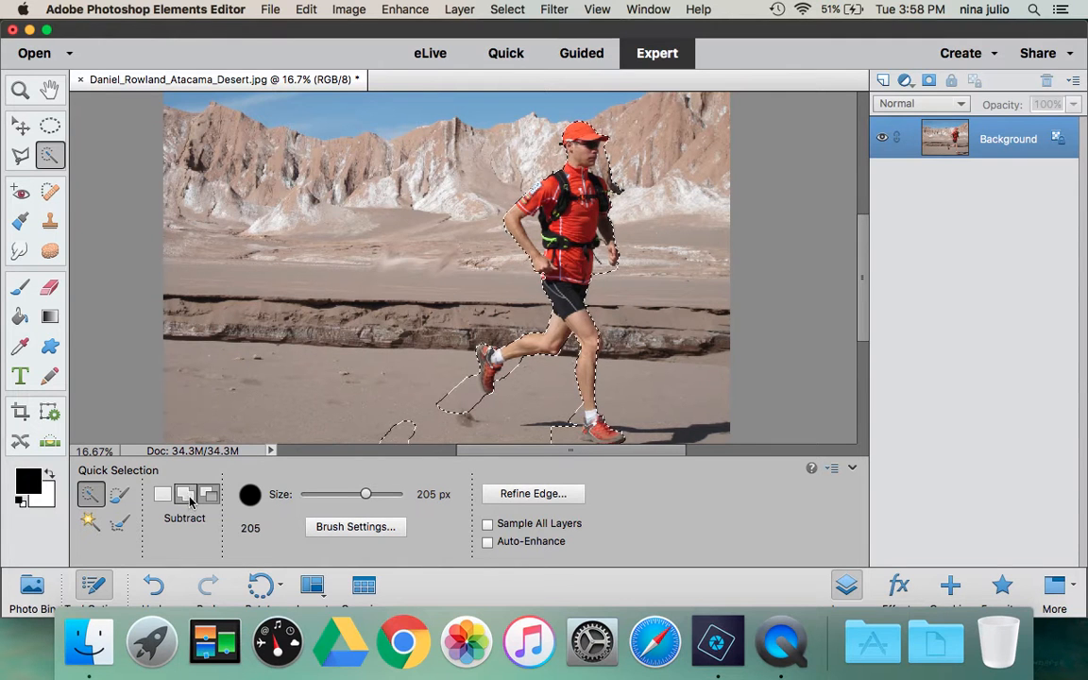
{"action": "left_click_drag", "start_coordinate": [409, 424], "coordinate": [384, 444]}
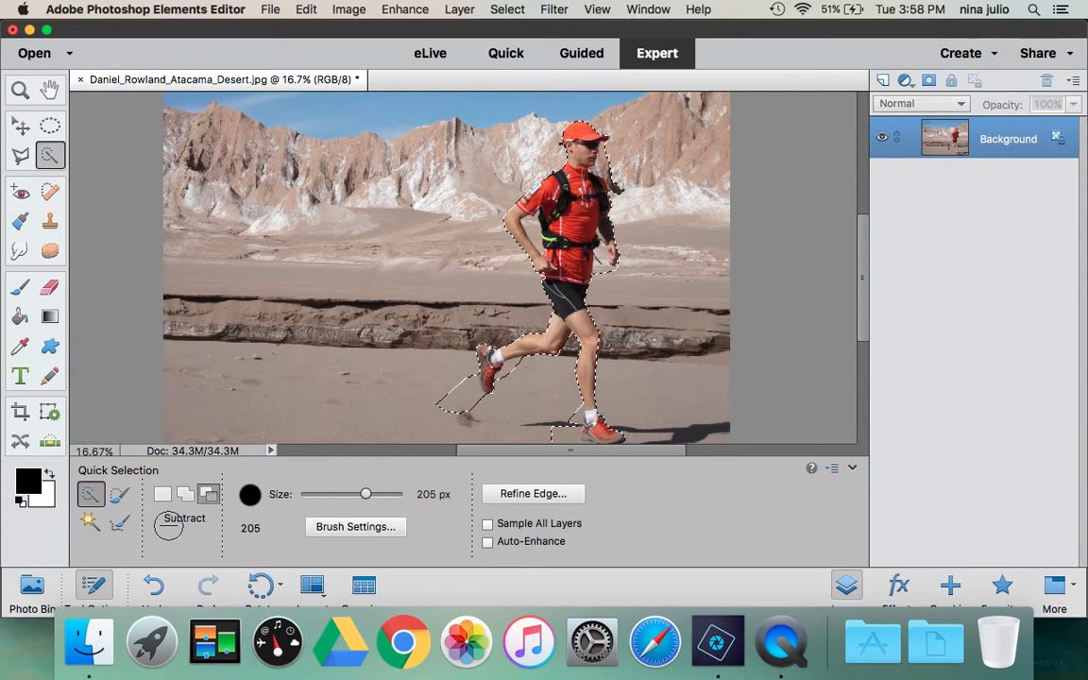
Subtract the leftover patch of ground behind the runner's rear shoe from the selection
{"action": "left_click", "coordinate": [185, 494]}
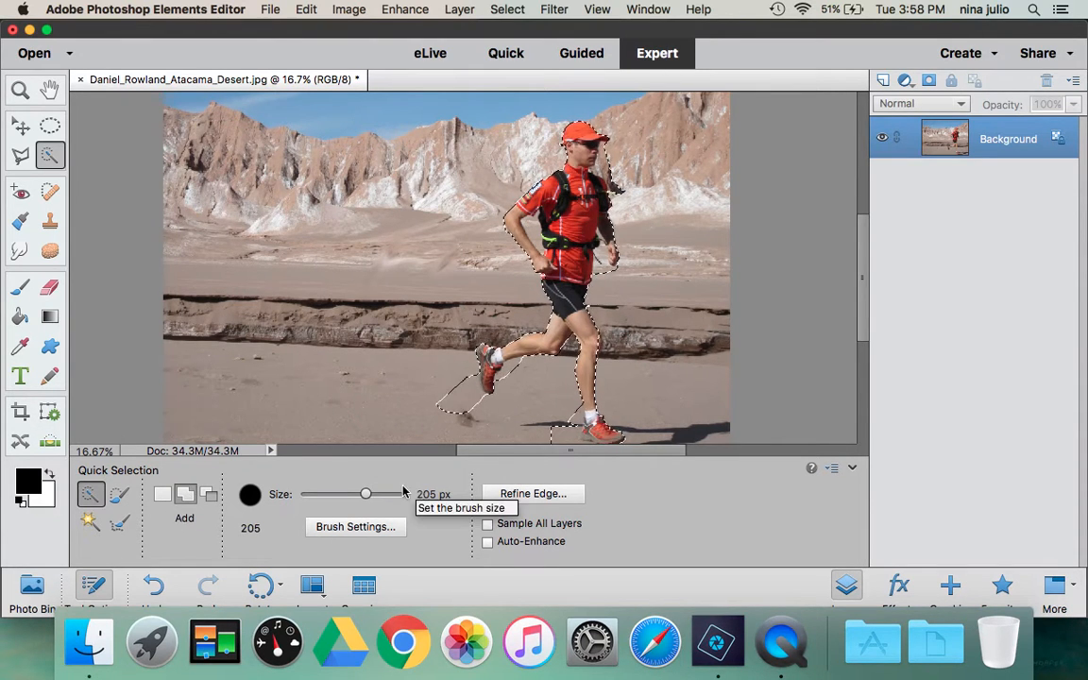
{"action": "key", "text": "alt"}
{"action": "mouse_move", "coordinate": [431, 414]}
{"action": "left_mouse_down"}
{"action": "mouse_move", "coordinate": [461, 388]}
{"action": "mouse_move", "coordinate": [470, 409]}
{"action": "mouse_move", "coordinate": [457, 392]}
{"action": "left_mouse_up"}
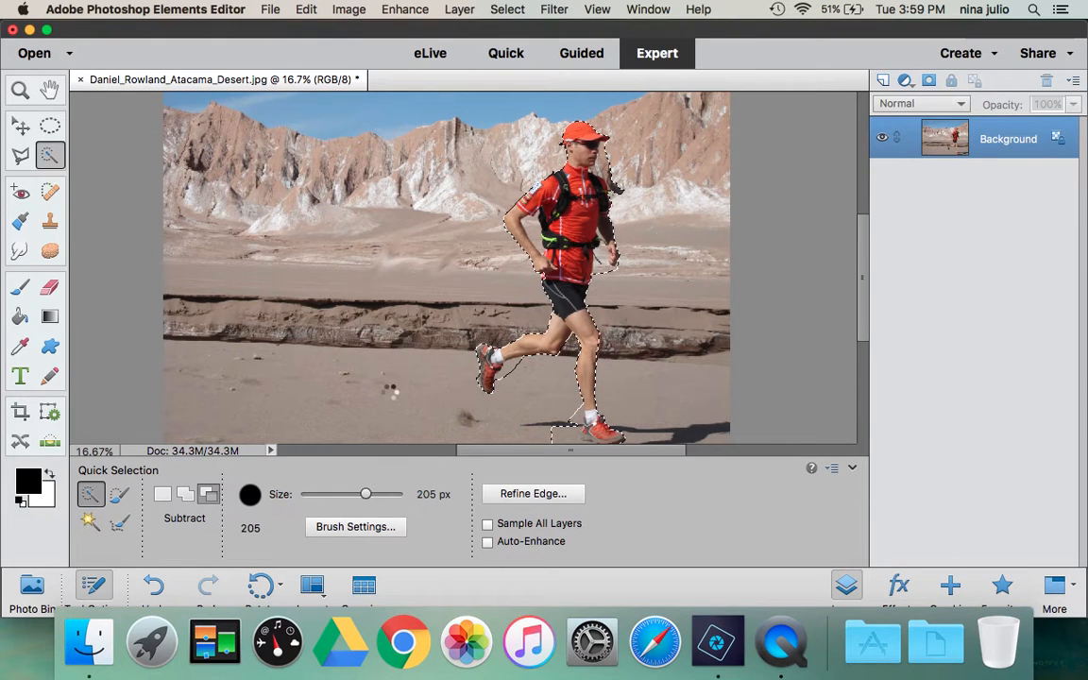
Open Kotohiki_Beach_in_Kyoto_prefecture.jpg from the Downloads folder as a second document
{"action": "left_click", "coordinate": [282, 14]}
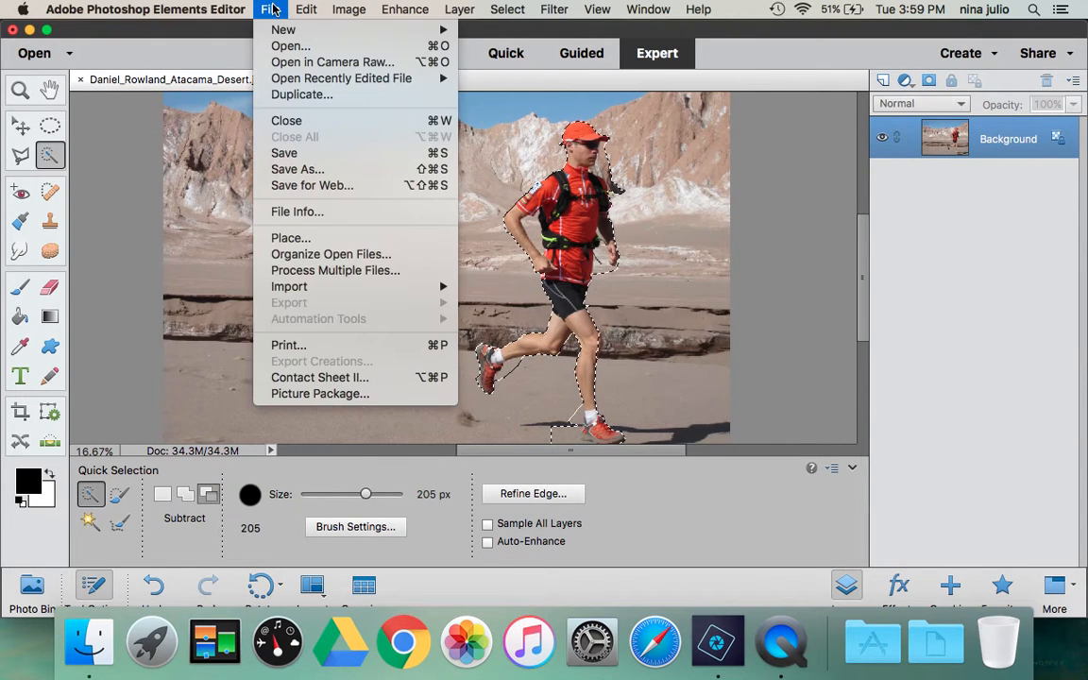
{"action": "left_click", "coordinate": [267, 31]}
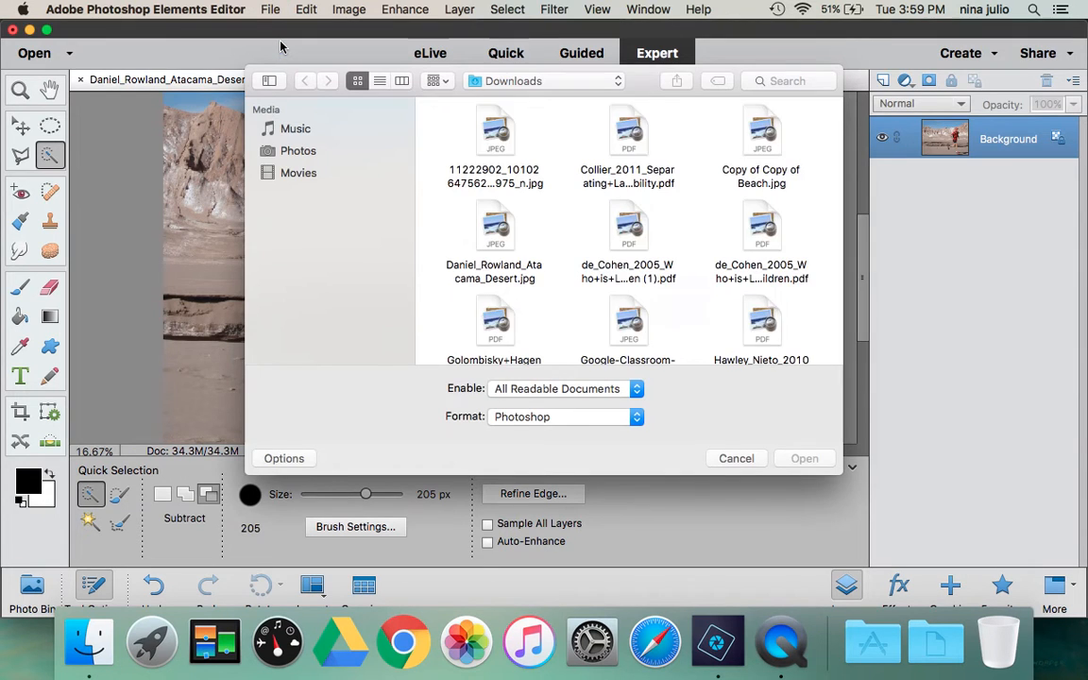
{"action": "scroll", "coordinate": [563, 268], "scroll_direction": "down", "scroll_amount": 3}
{"action": "scroll", "coordinate": [564, 267], "scroll_direction": "down", "scroll_amount": 3}
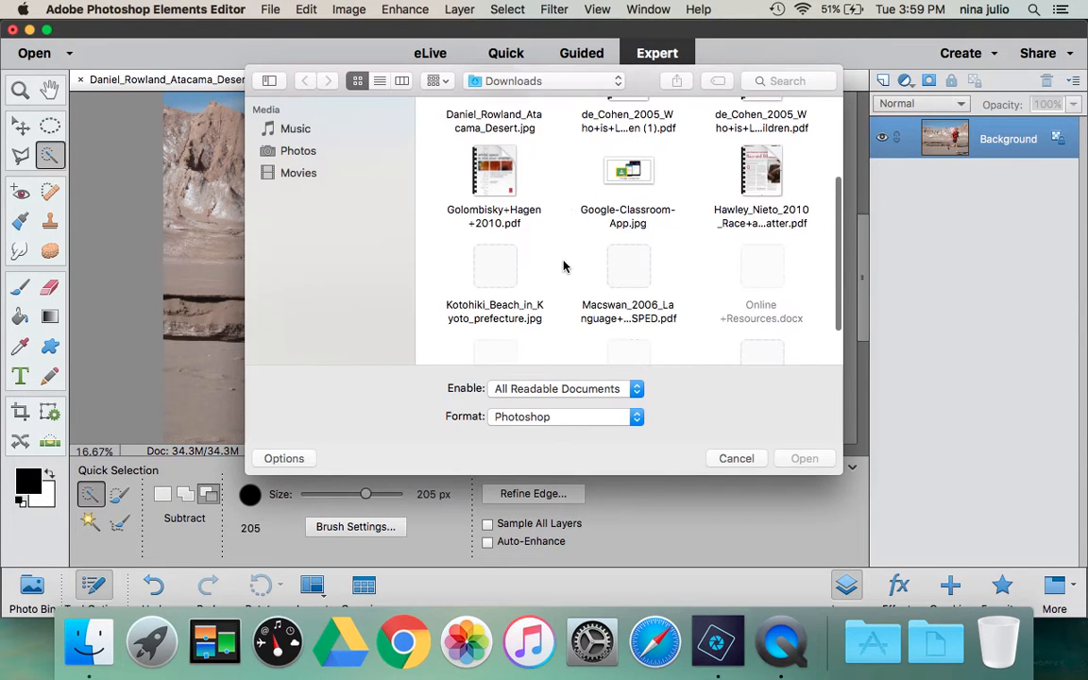
{"action": "left_click", "coordinate": [508, 265]}
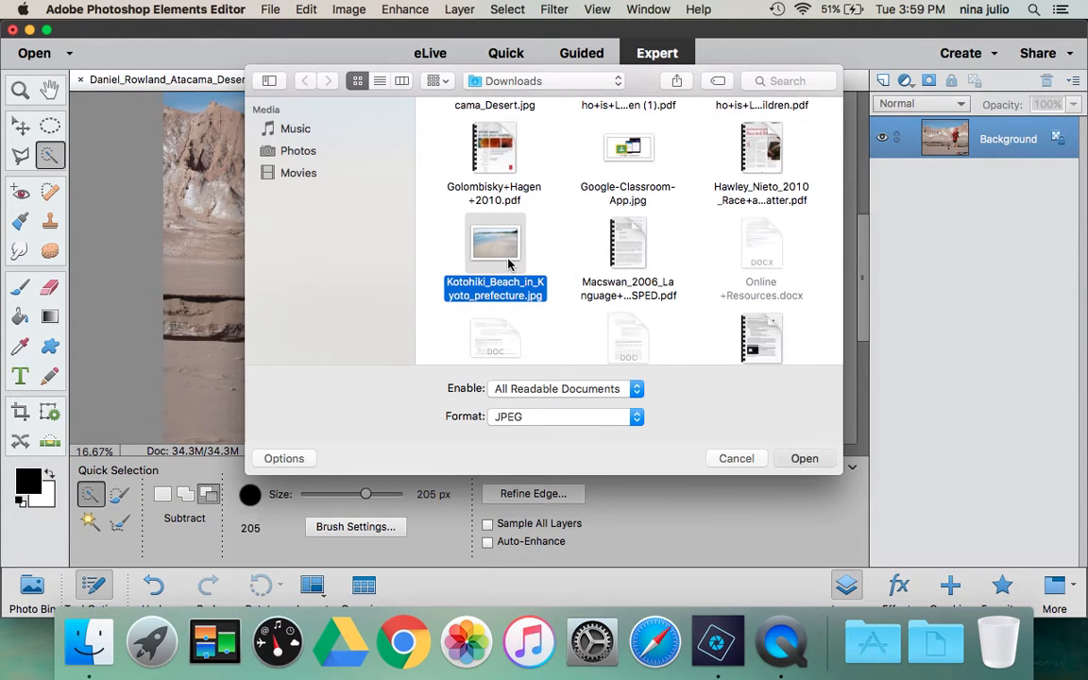
{"action": "double_click", "coordinate": [508, 264]}
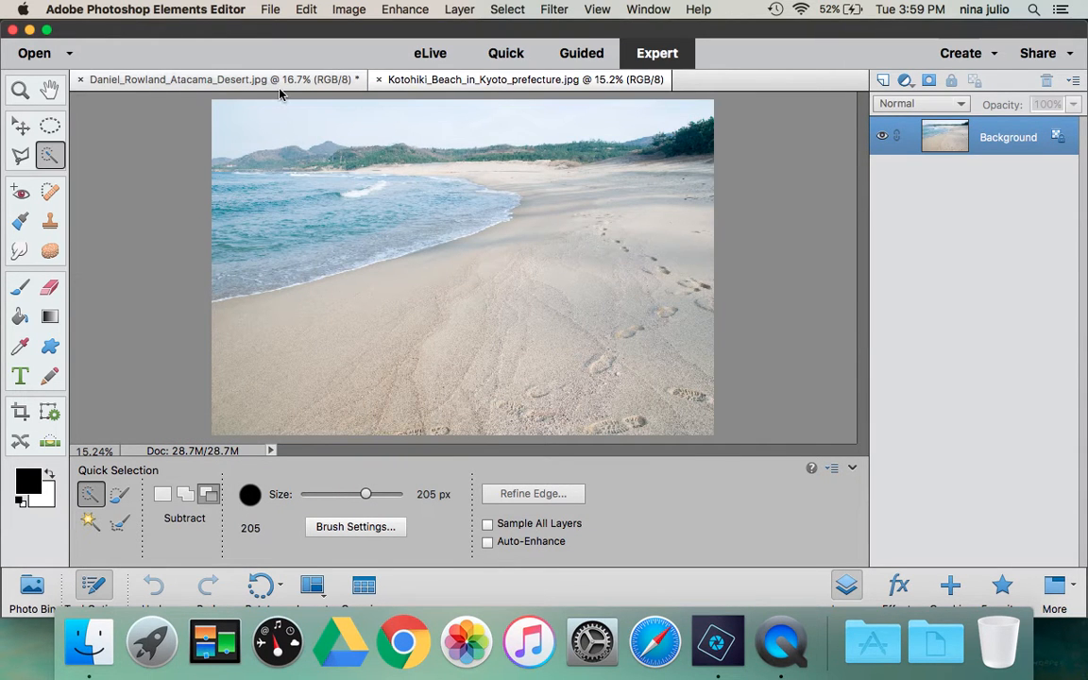
Duplicate the runner photo's Background layer as Background copy, unlock the original Background layer, and make the copy active
{"action": "left_click", "coordinate": [307, 81]}
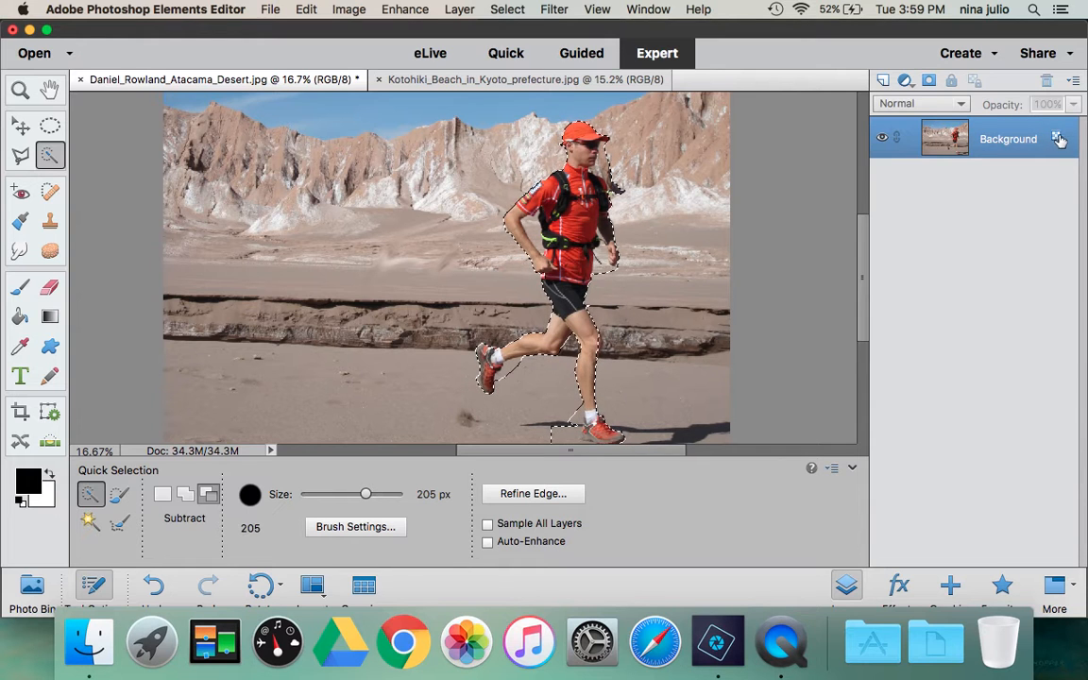
{"action": "right_click", "coordinate": [1012, 152]}
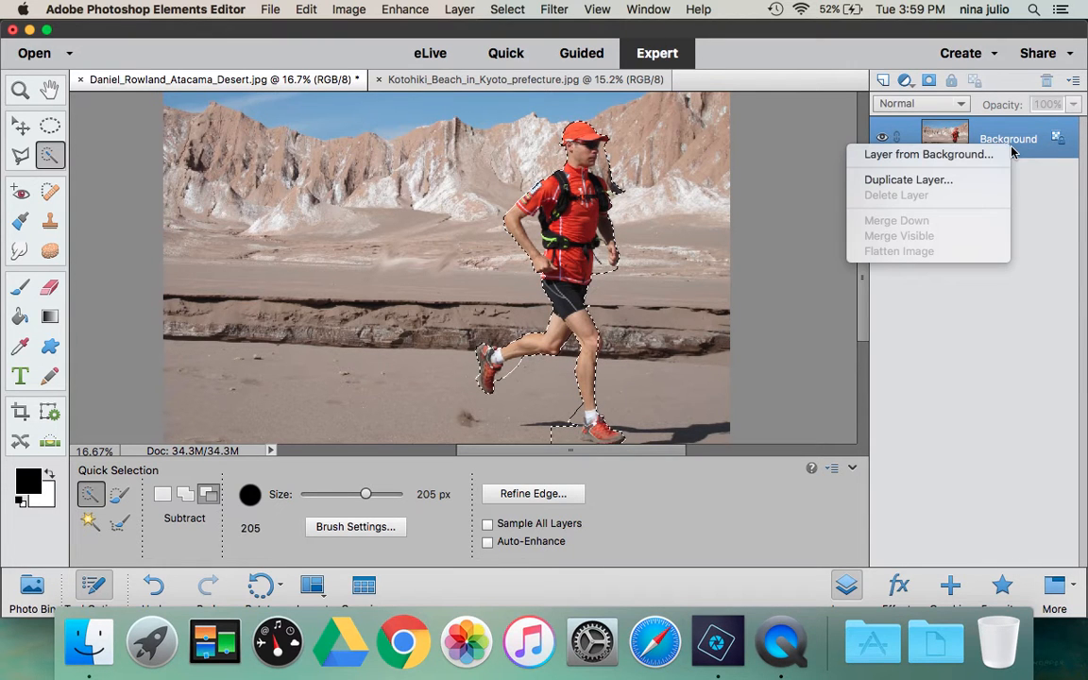
{"action": "left_click", "coordinate": [973, 180]}
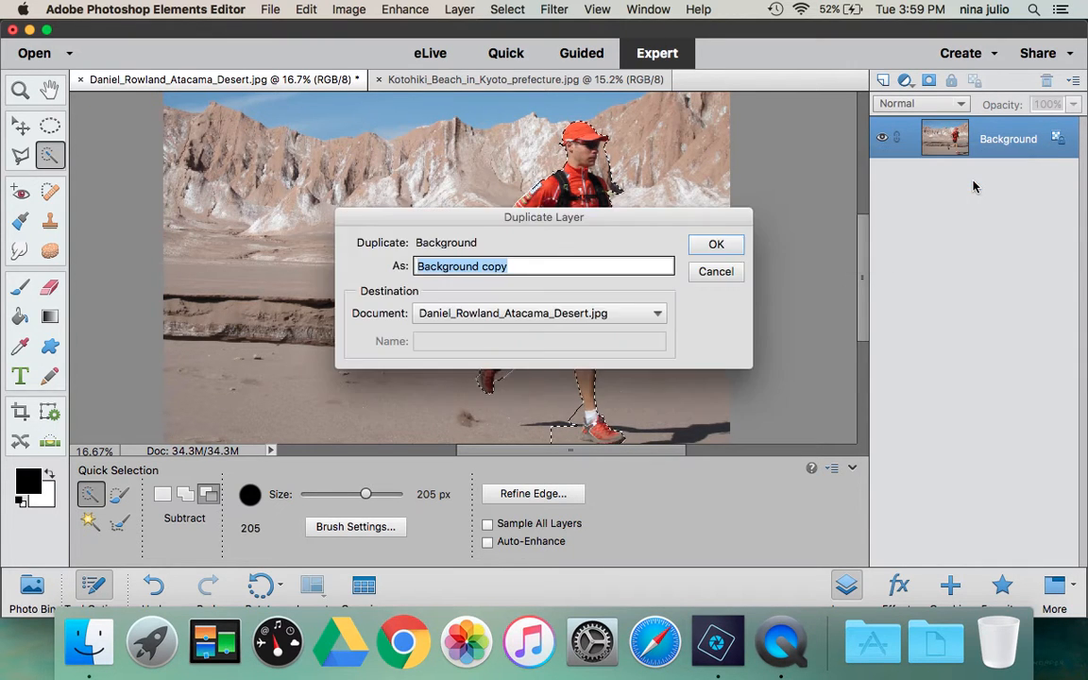
{"action": "left_click", "coordinate": [715, 244]}
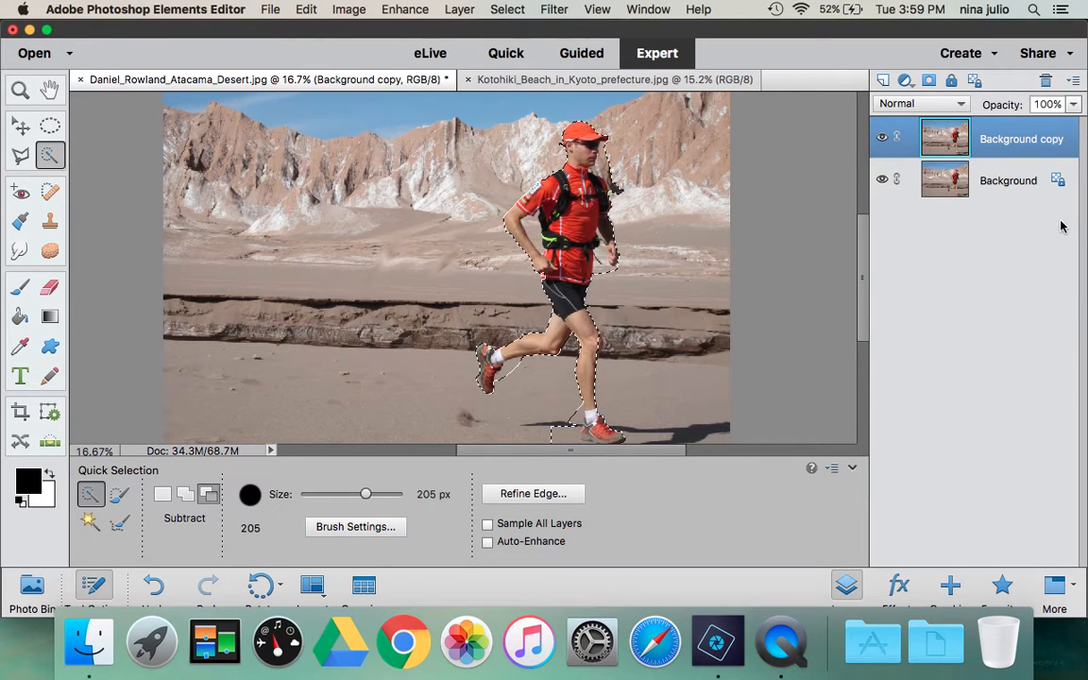
{"action": "left_click", "coordinate": [1056, 182]}
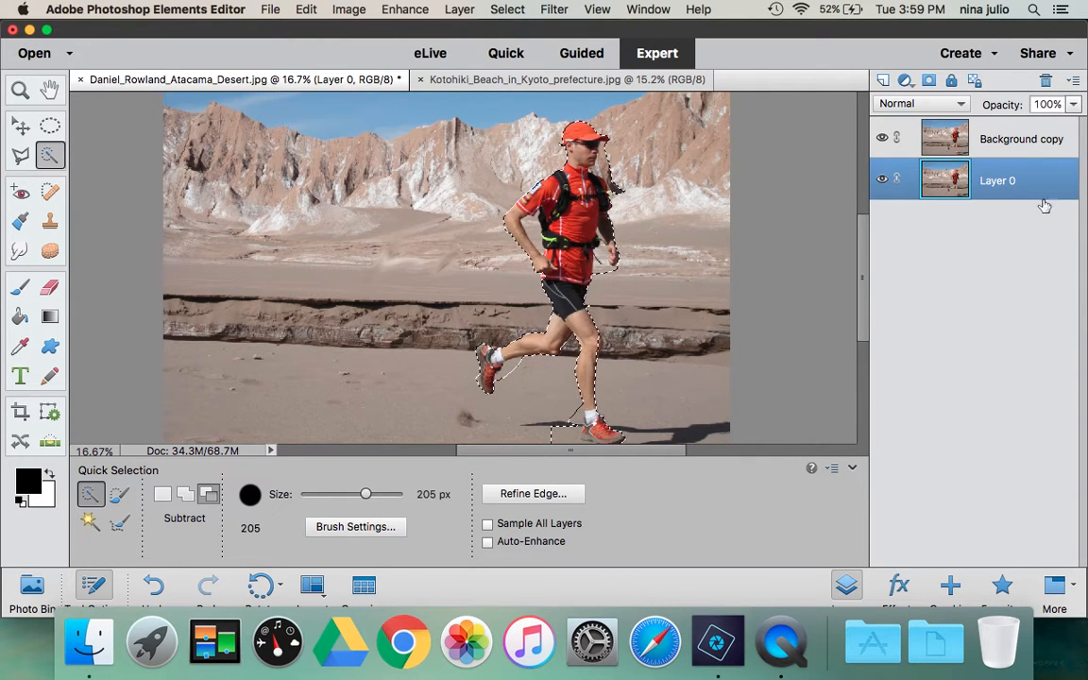
{"action": "left_click", "coordinate": [1039, 148]}
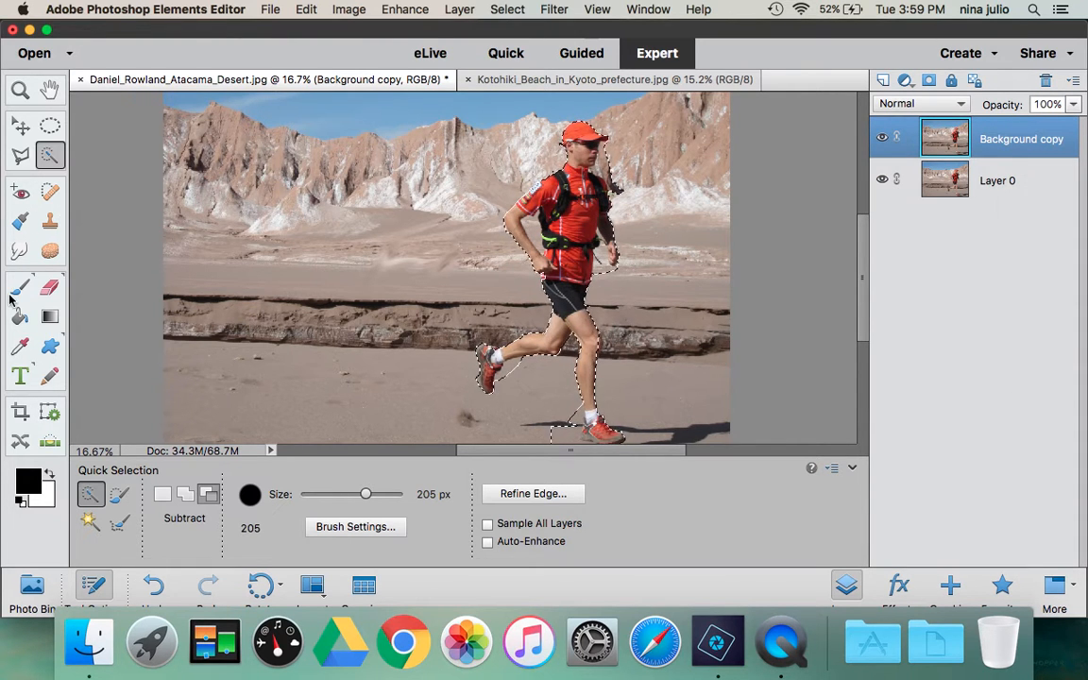
Subtract the ground beneath the runner's rear leg and shoe from the selection with a 59 px Quick Selection brush
{"action": "left_click", "coordinate": [19, 89]}
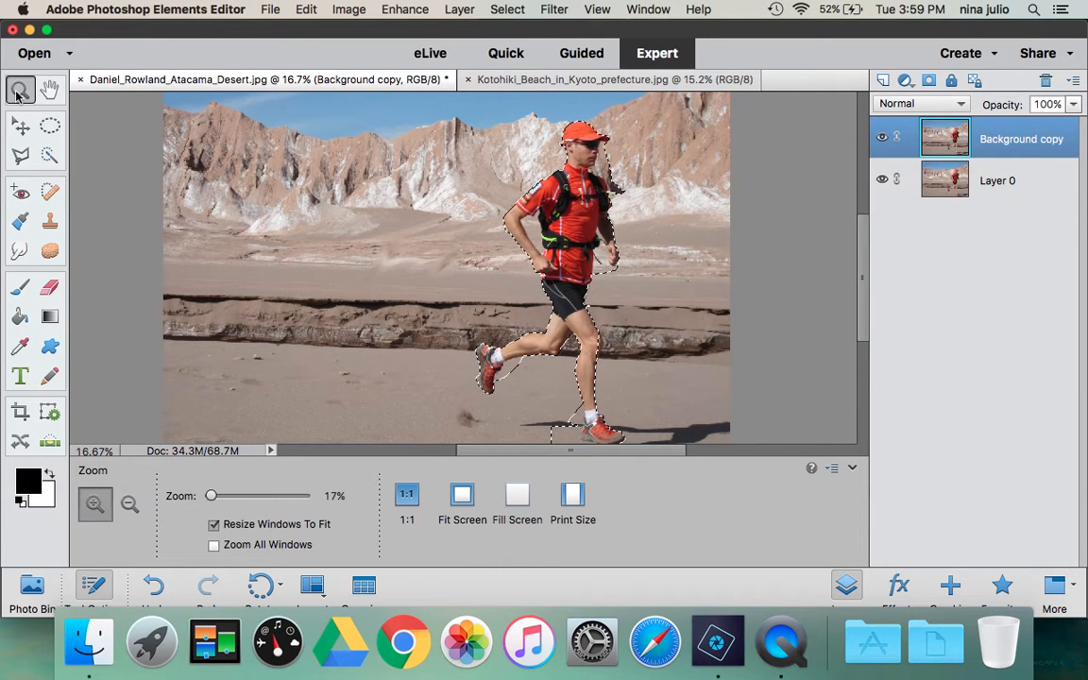
{"action": "left_click", "coordinate": [553, 372]}
{"action": "left_click", "coordinate": [553, 372]}
{"action": "left_click", "coordinate": [553, 372]}
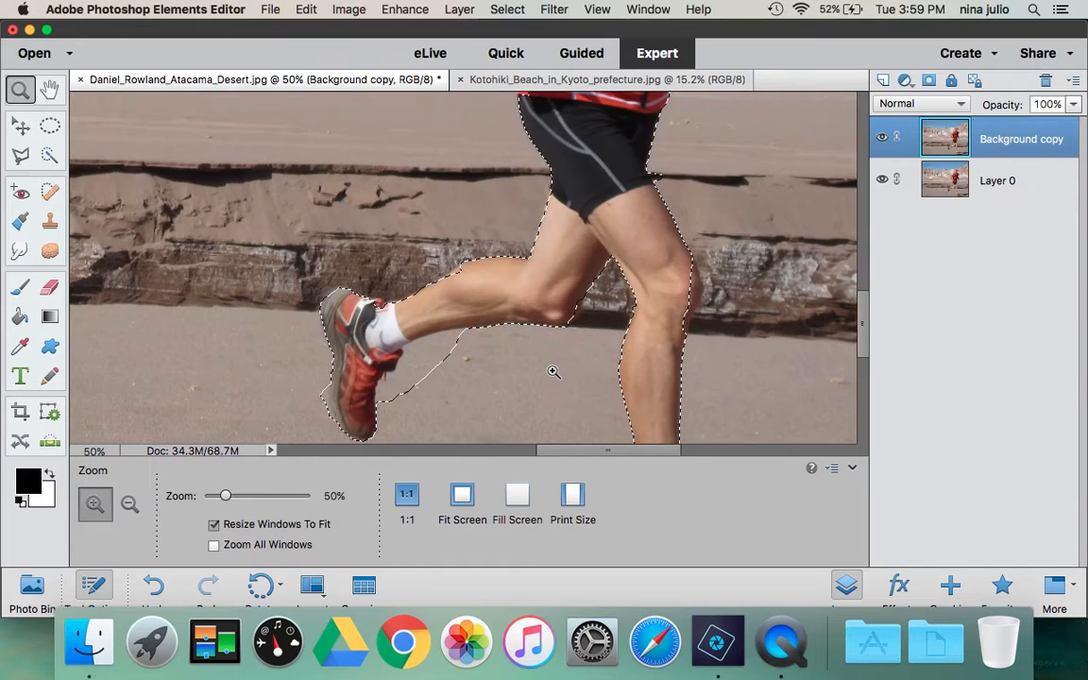
{"action": "left_click", "coordinate": [50, 155]}
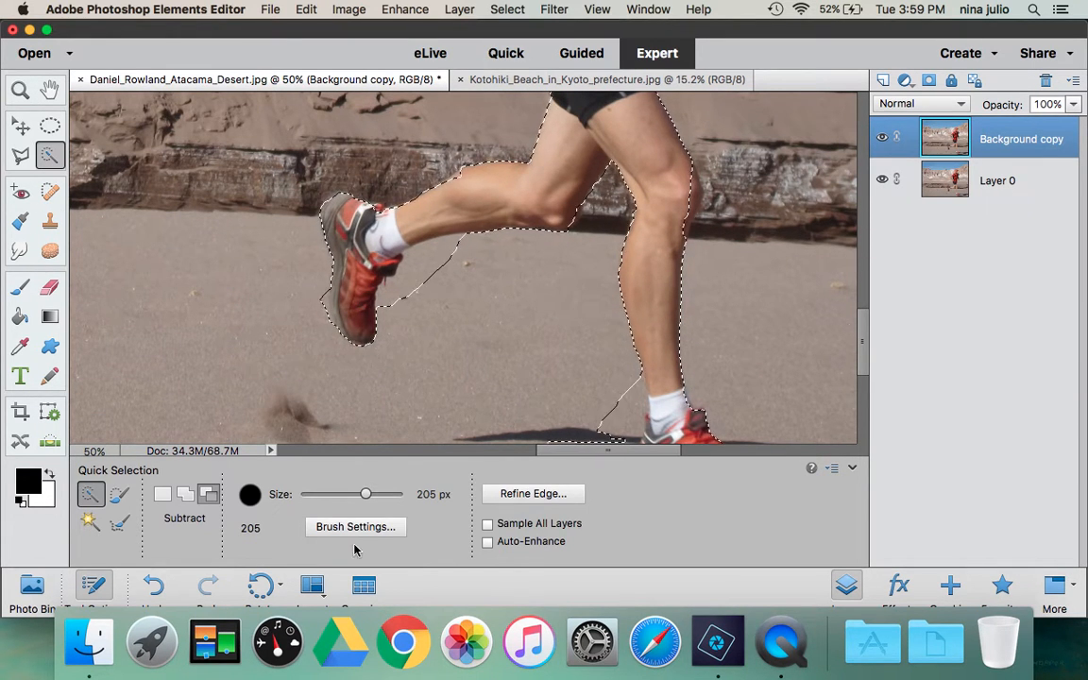
{"action": "left_click_drag", "start_coordinate": [365, 494], "coordinate": [346, 494]}
{"action": "left_click", "coordinate": [412, 292]}
{"action": "left_click", "coordinate": [392, 302]}
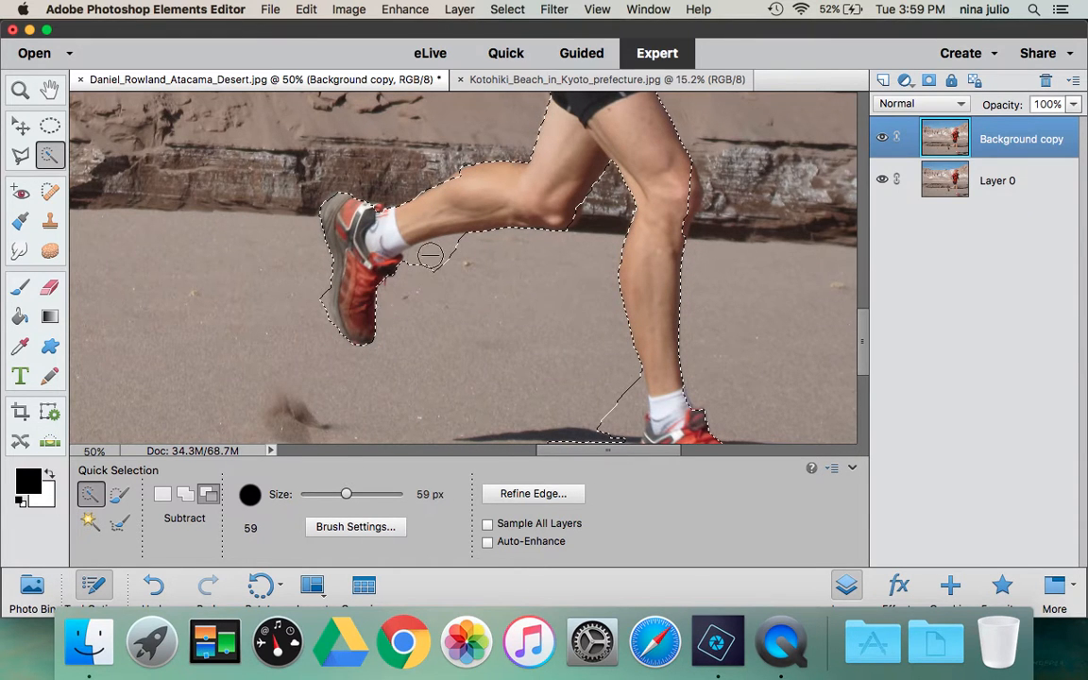
{"action": "left_click_drag", "start_coordinate": [443, 254], "coordinate": [451, 251]}
Subtract the patch of ground behind the runner's front ankle and shoe from the selection
{"action": "left_click_drag", "start_coordinate": [862, 338], "coordinate": [861, 373]}
{"action": "mouse_move", "coordinate": [601, 240]}
{"action": "left_mouse_down"}
{"action": "mouse_move", "coordinate": [626, 227]}
{"action": "mouse_move", "coordinate": [610, 292]}
{"action": "mouse_move", "coordinate": [636, 333]}
{"action": "mouse_move", "coordinate": [685, 343]}
{"action": "left_mouse_up"}
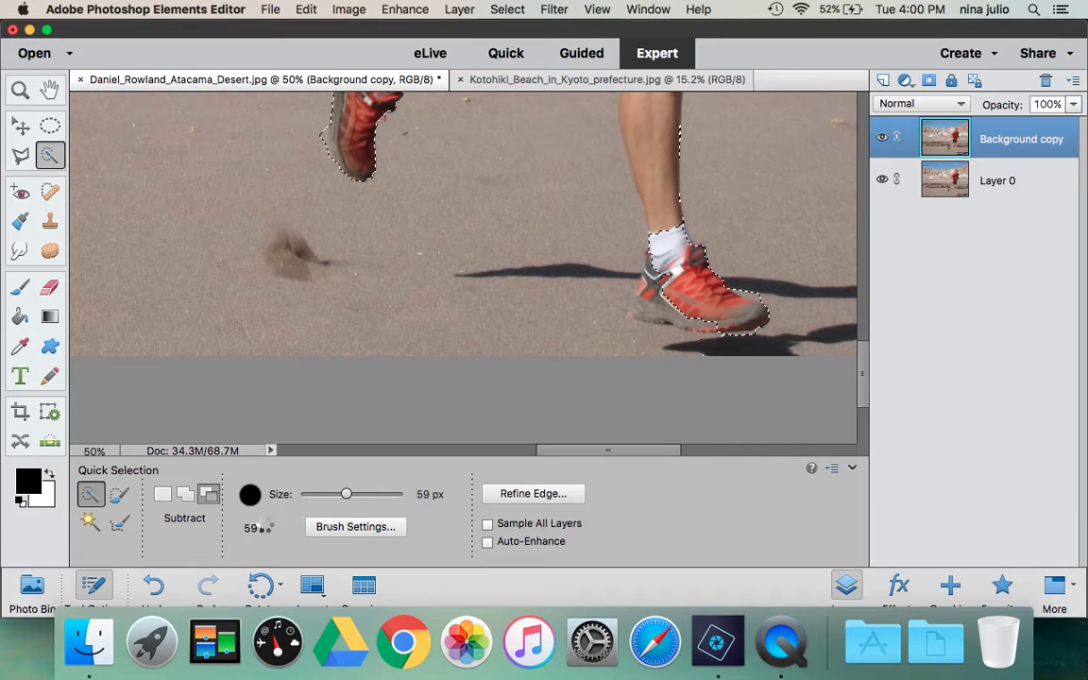
{"action": "left_click_drag", "start_coordinate": [859, 377], "coordinate": [861, 363]}
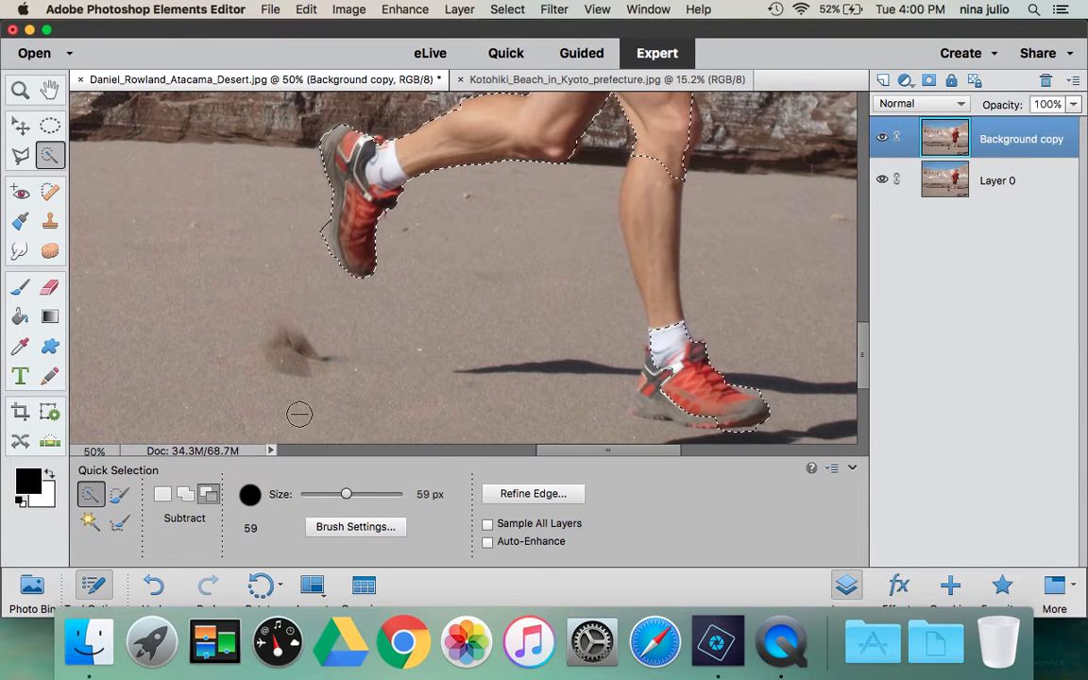
Add the runner's front lower leg, sock, shoe heel and sole, and the edge of the front knee to the selection
{"action": "left_click", "coordinate": [186, 495]}
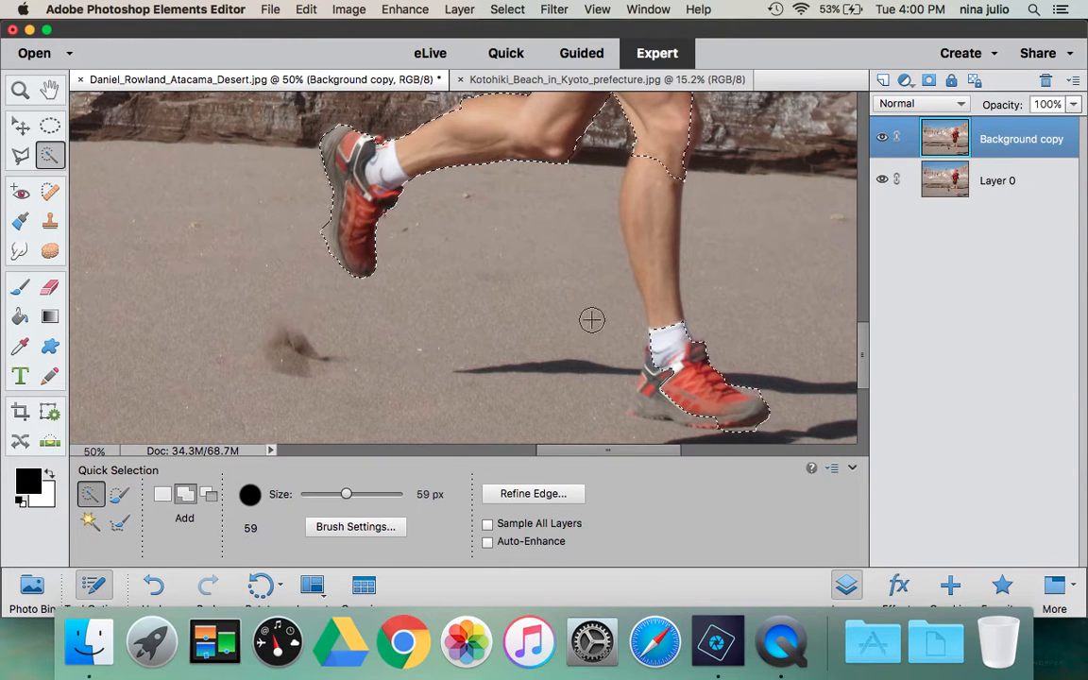
{"action": "mouse_move", "coordinate": [658, 173]}
{"action": "left_mouse_down"}
{"action": "mouse_move", "coordinate": [646, 267]}
{"action": "mouse_move", "coordinate": [654, 298]}
{"action": "left_mouse_up"}
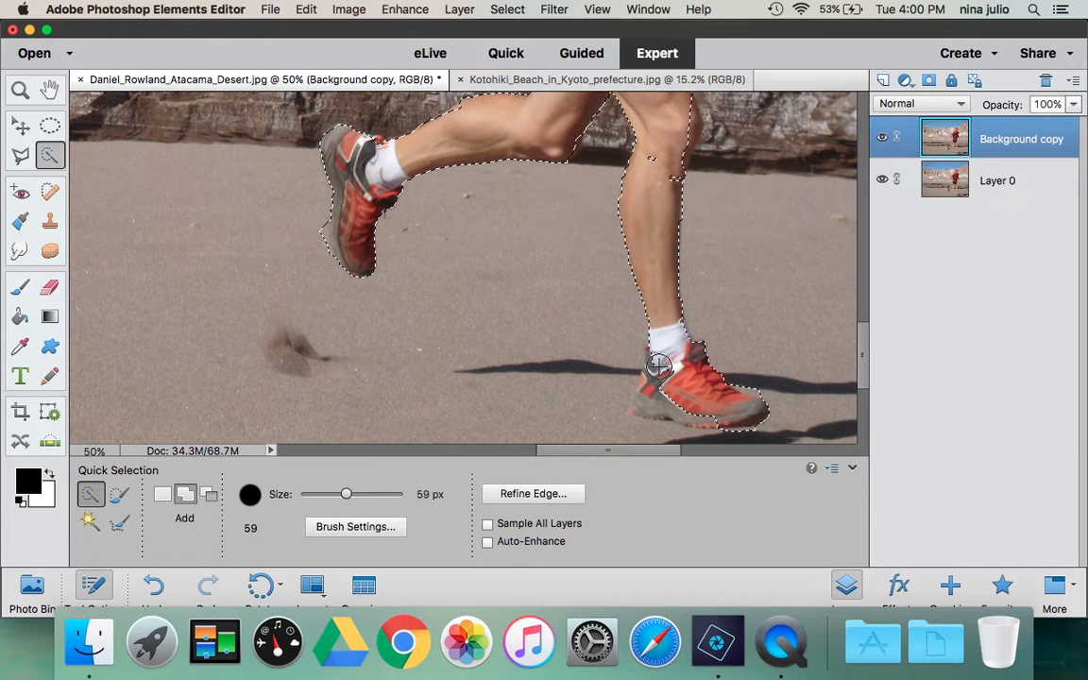
{"action": "mouse_move", "coordinate": [648, 401]}
{"action": "left_mouse_down"}
{"action": "mouse_move", "coordinate": [647, 368]}
{"action": "mouse_move", "coordinate": [651, 397]}
{"action": "left_mouse_up"}
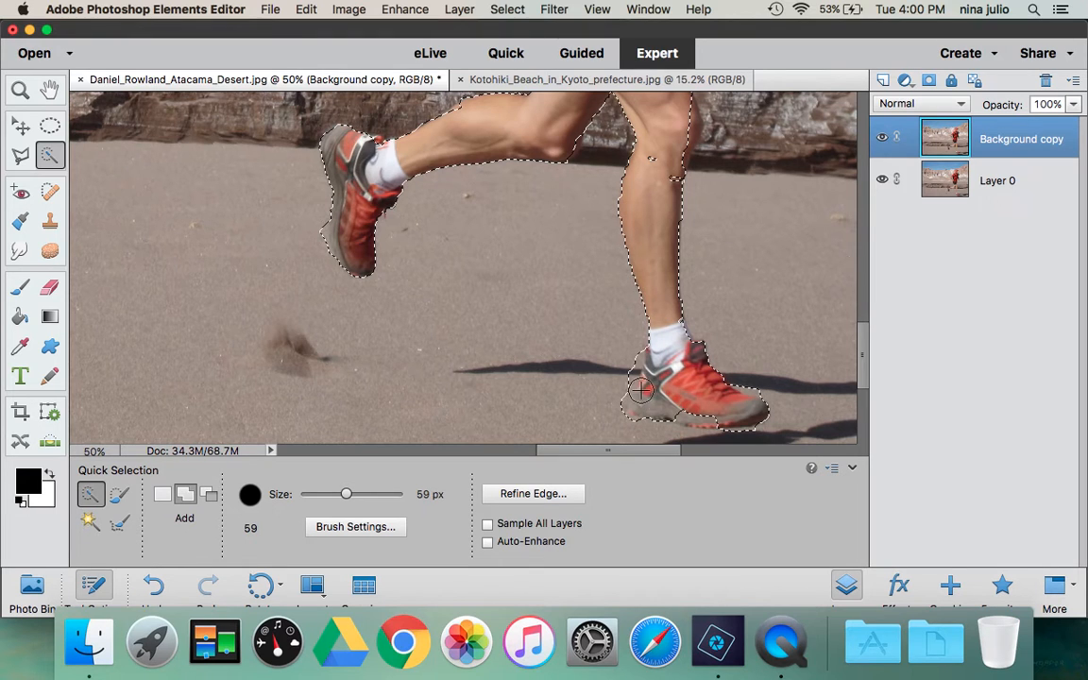
{"action": "left_click", "coordinate": [698, 424]}
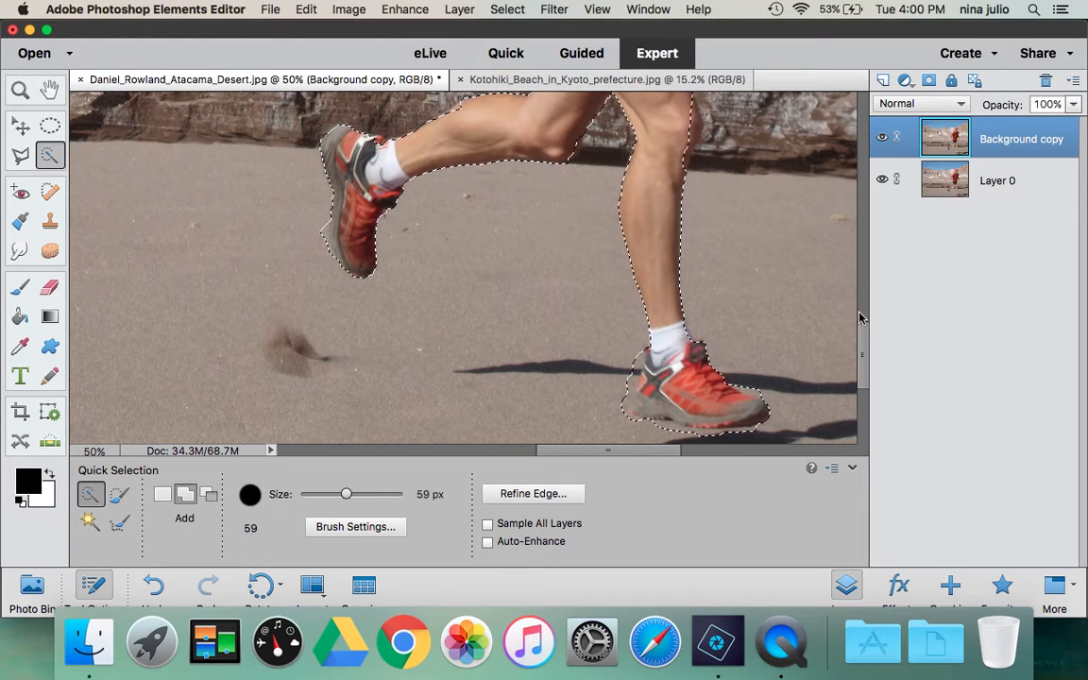
{"action": "left_click_drag", "start_coordinate": [860, 359], "coordinate": [855, 327]}
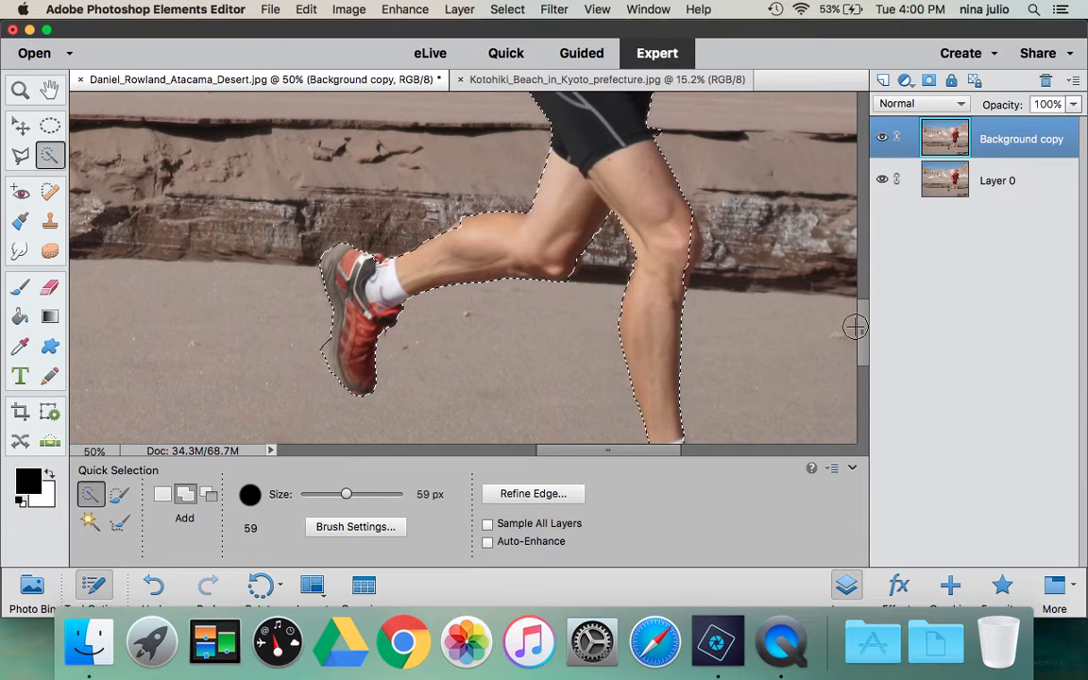
{"action": "left_click", "coordinate": [686, 245]}
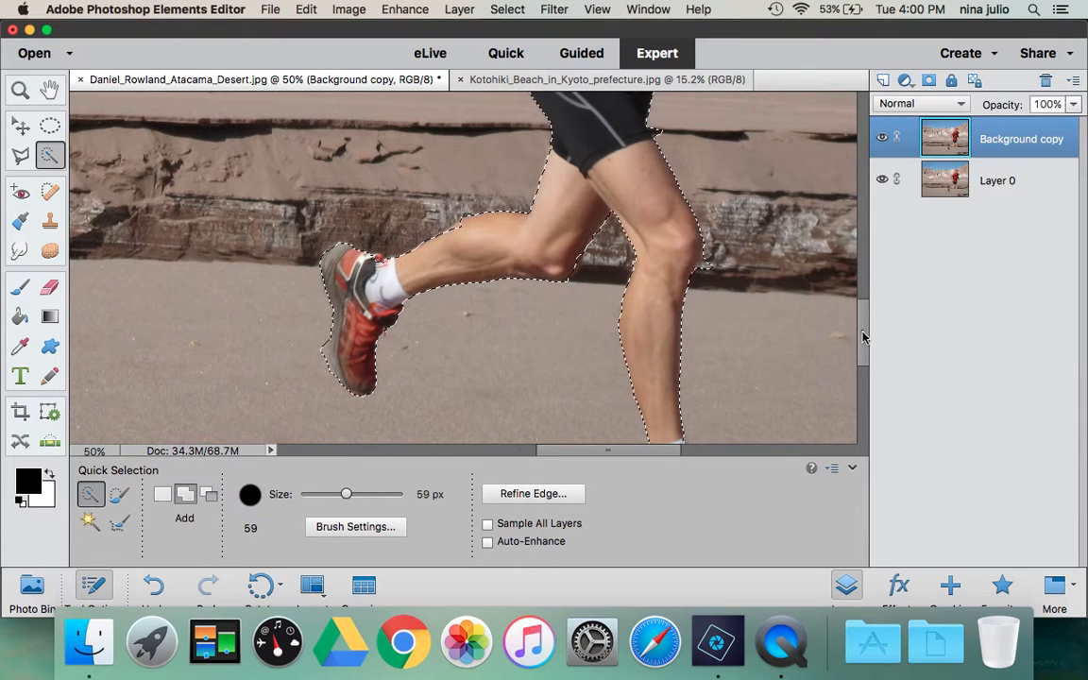
Subtract the background between the runner's torso and forward arm from the selection, and add the forward hand back
{"action": "left_click_drag", "start_coordinate": [861, 340], "coordinate": [862, 291]}
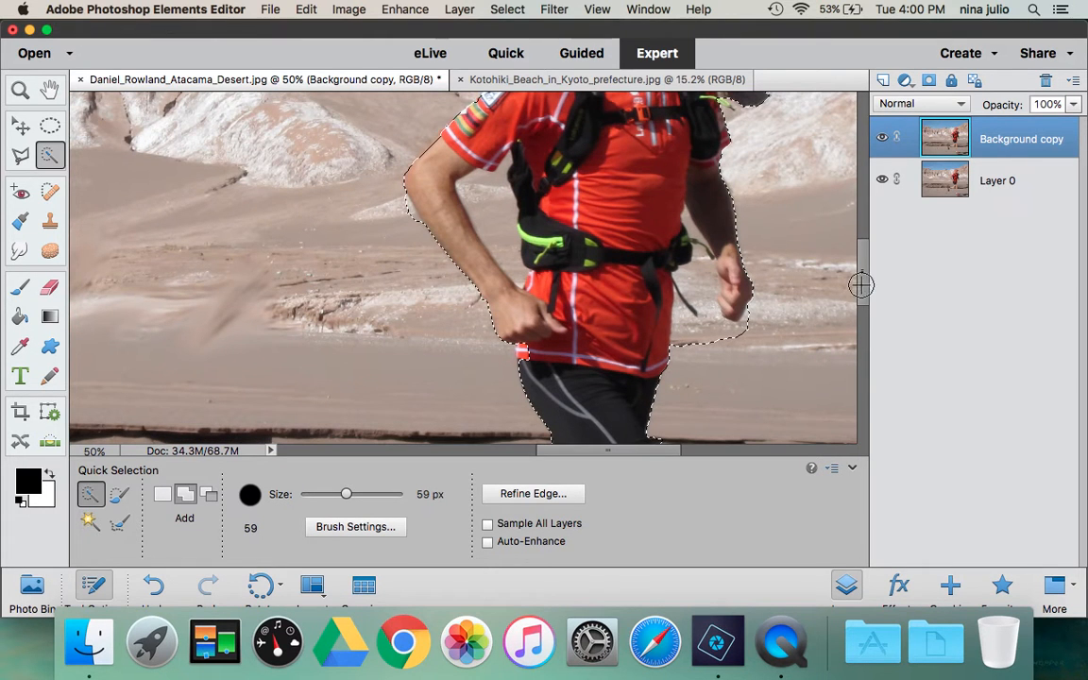
{"action": "left_click", "coordinate": [208, 494]}
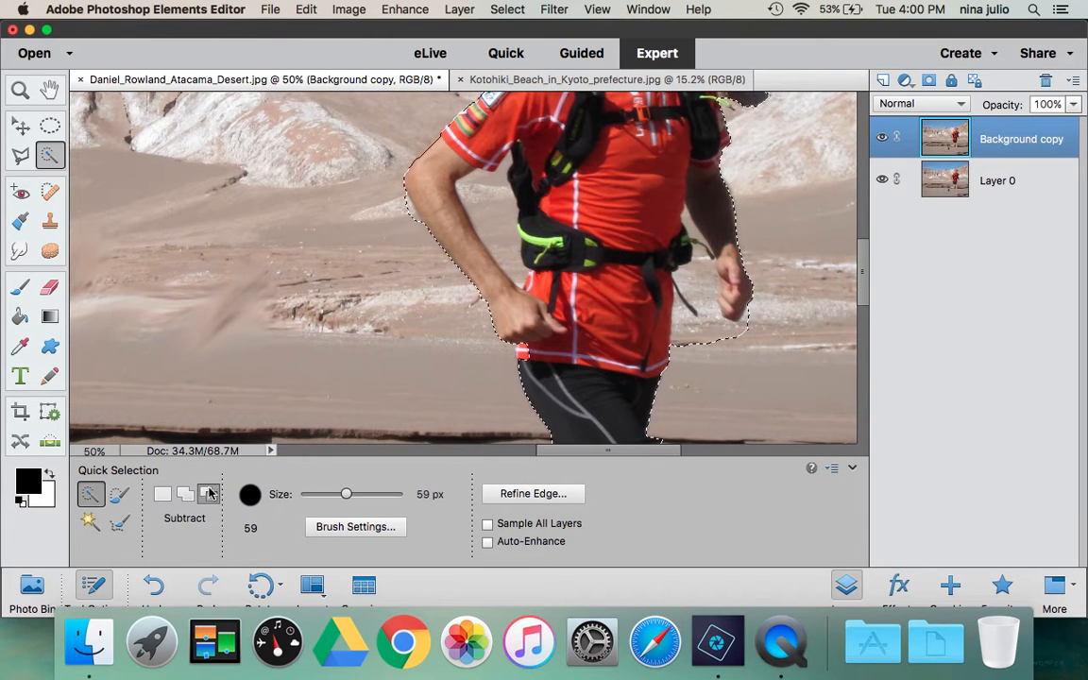
{"action": "left_click", "coordinate": [727, 341]}
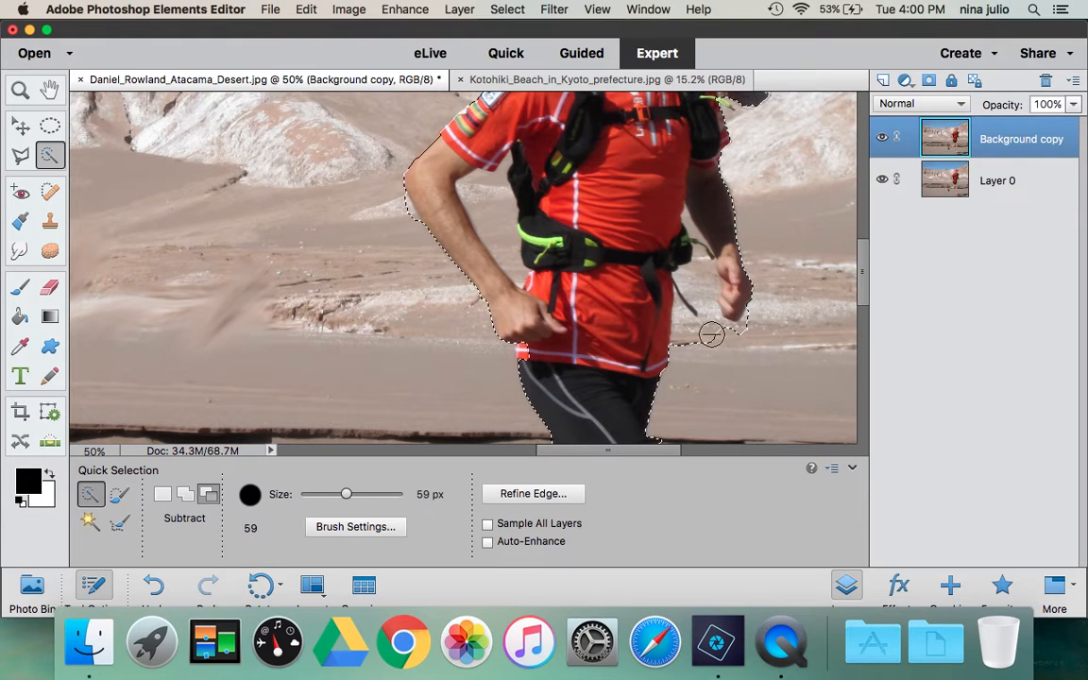
{"action": "left_click", "coordinate": [706, 302]}
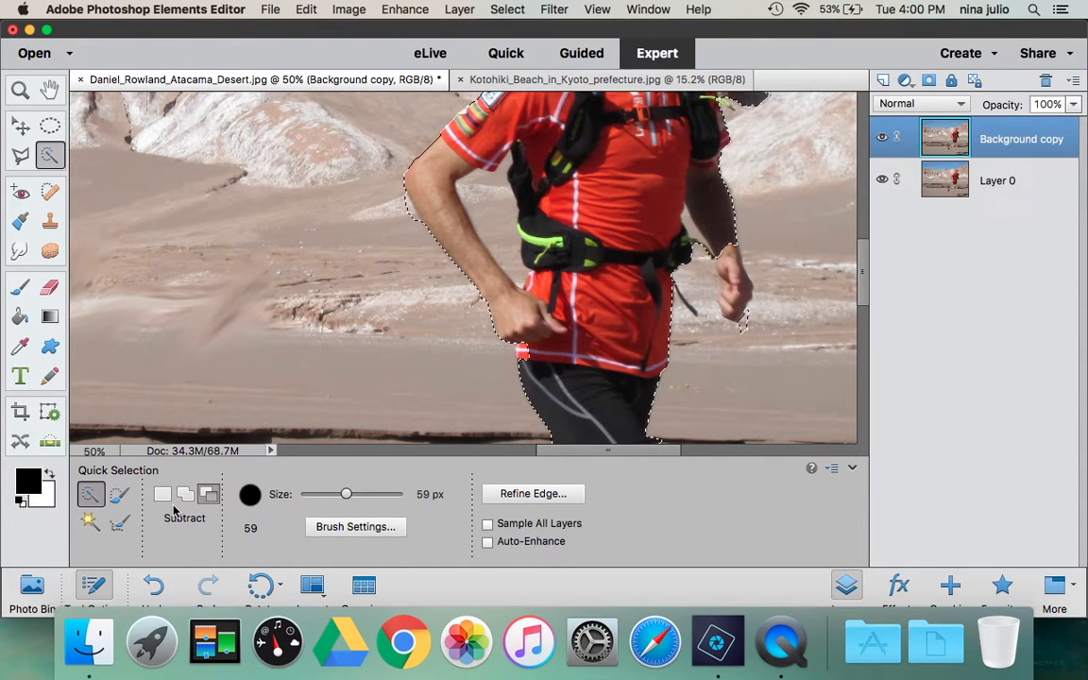
{"action": "left_click", "coordinate": [647, 334]}
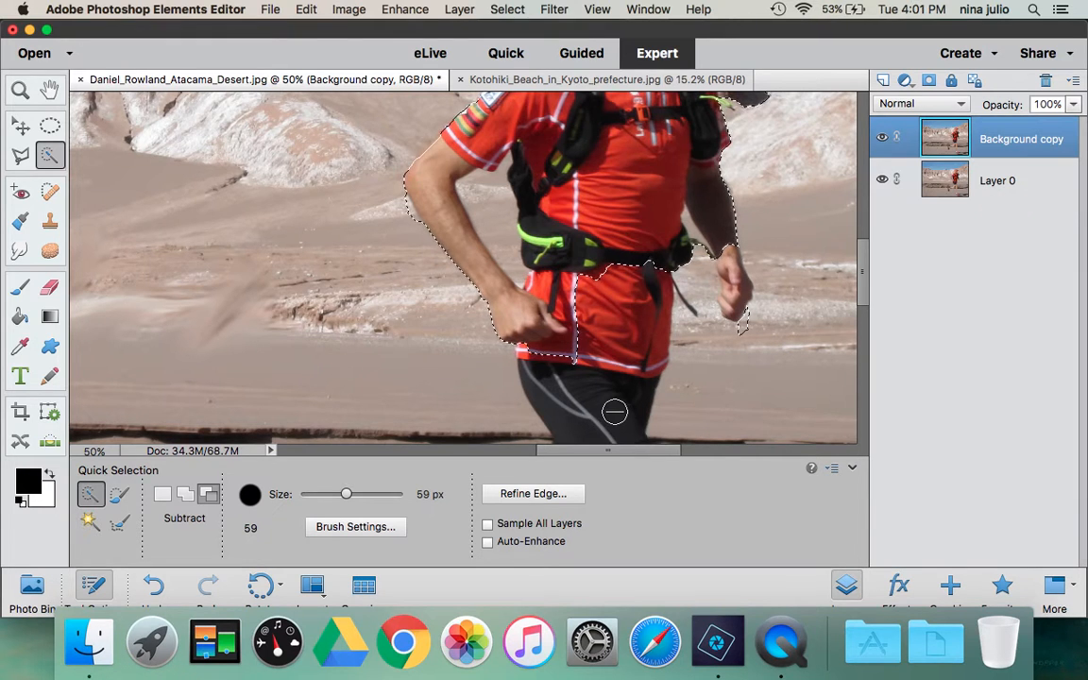
{"action": "key", "text": "super+z"}
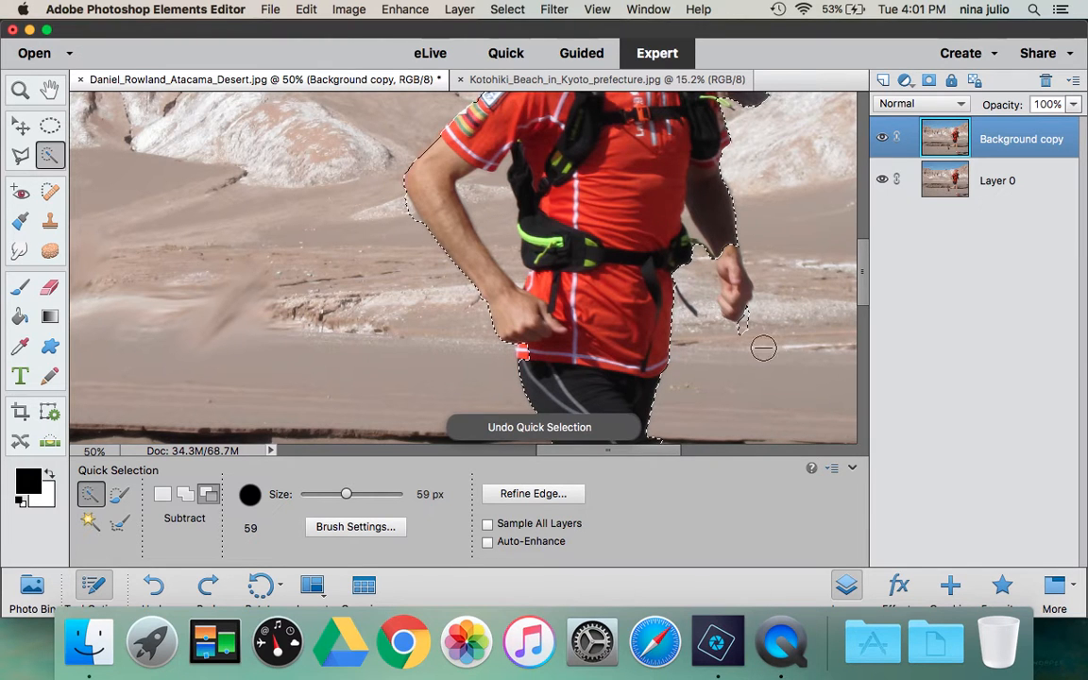
{"action": "left_click", "coordinate": [185, 494]}
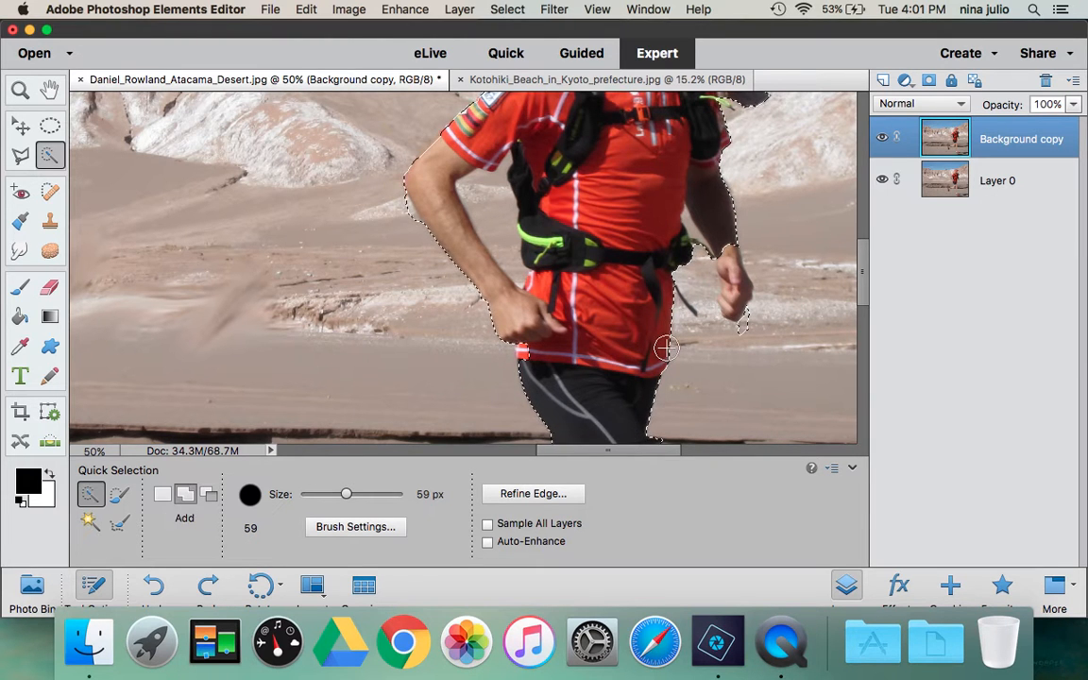
{"action": "left_click_drag", "start_coordinate": [725, 254], "coordinate": [732, 307]}
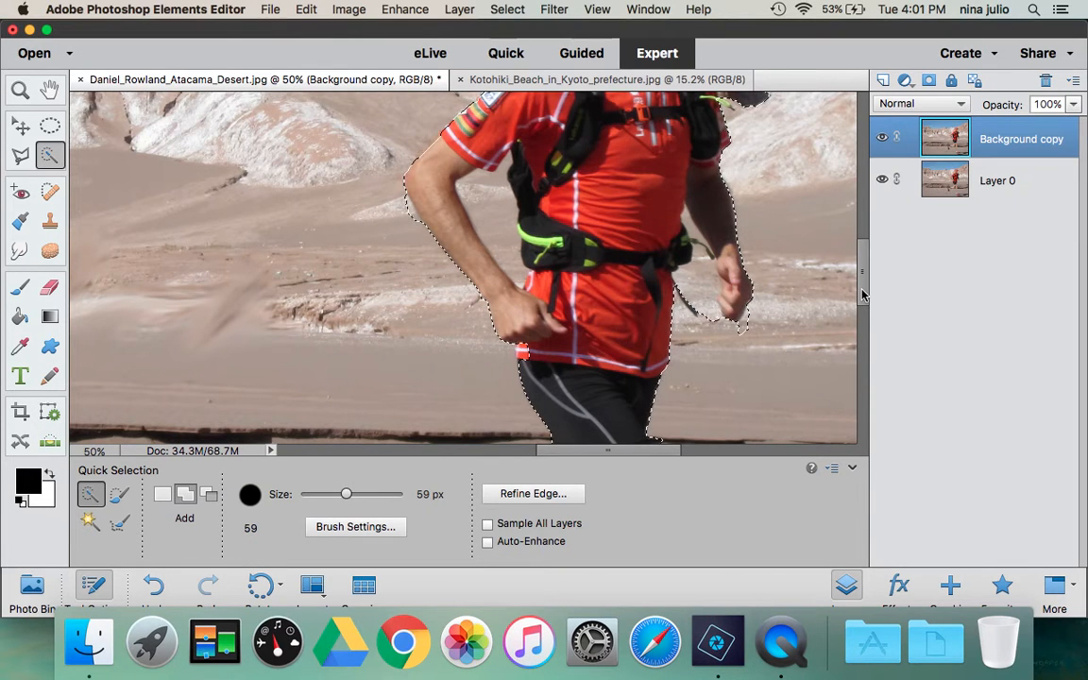
Subtract the dark rock beside the runner's forward shoulder from the selection, undo the excess removal, and fit the whole photo in view
{"action": "left_click_drag", "start_coordinate": [862, 293], "coordinate": [865, 227]}
{"action": "left_click", "coordinate": [207, 495]}
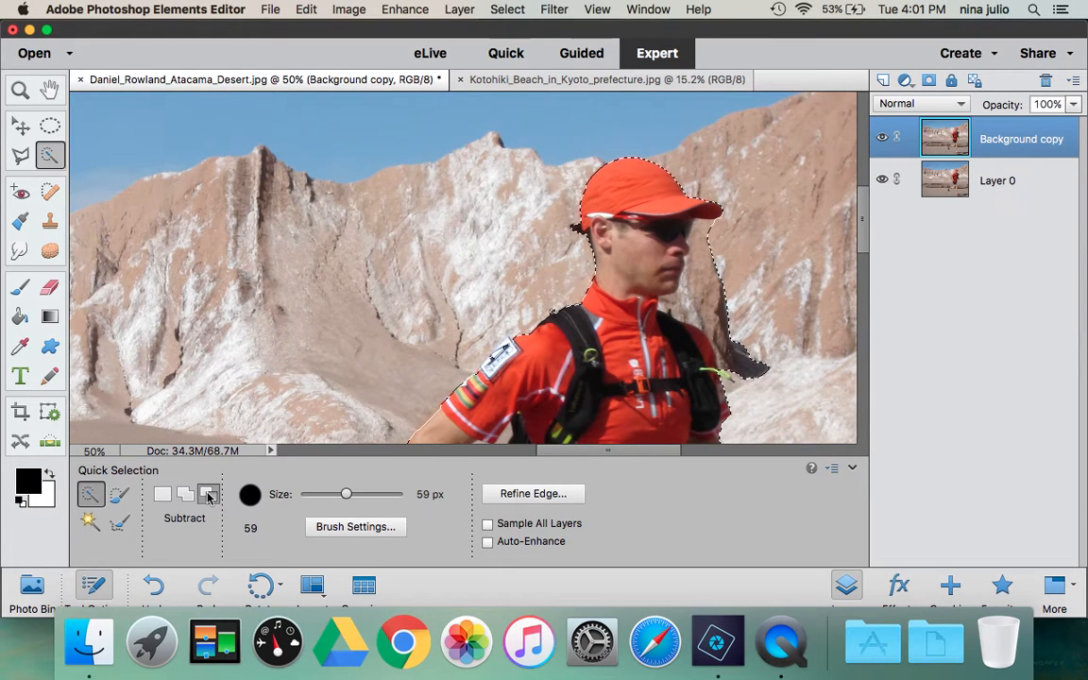
{"action": "left_click", "coordinate": [761, 368]}
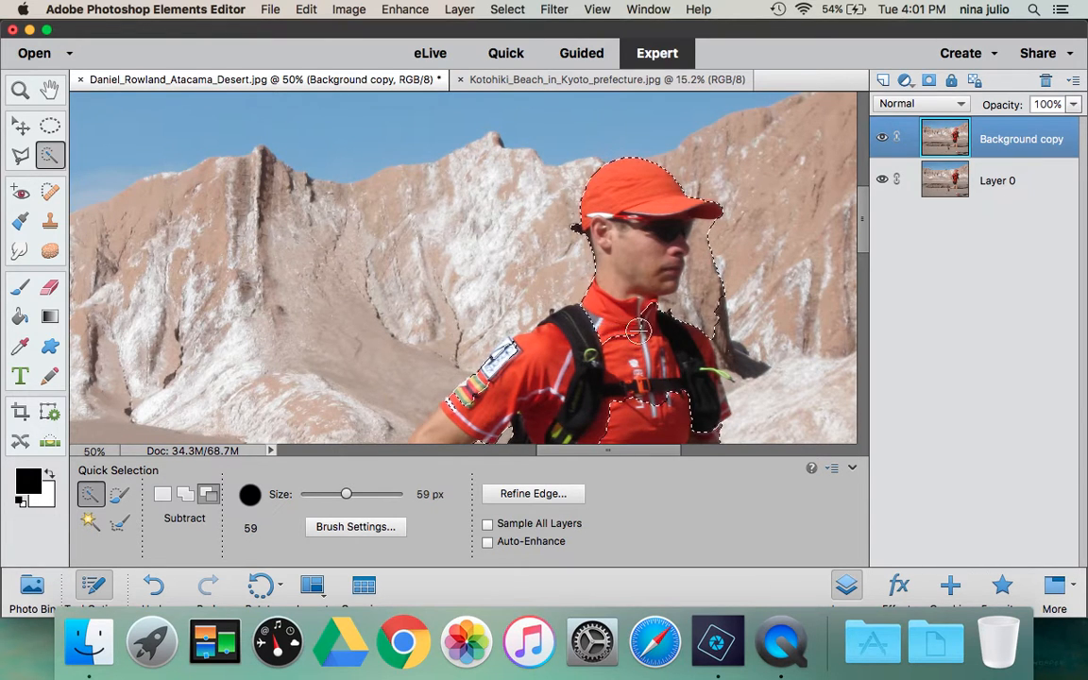
{"action": "key", "text": "super+z"}
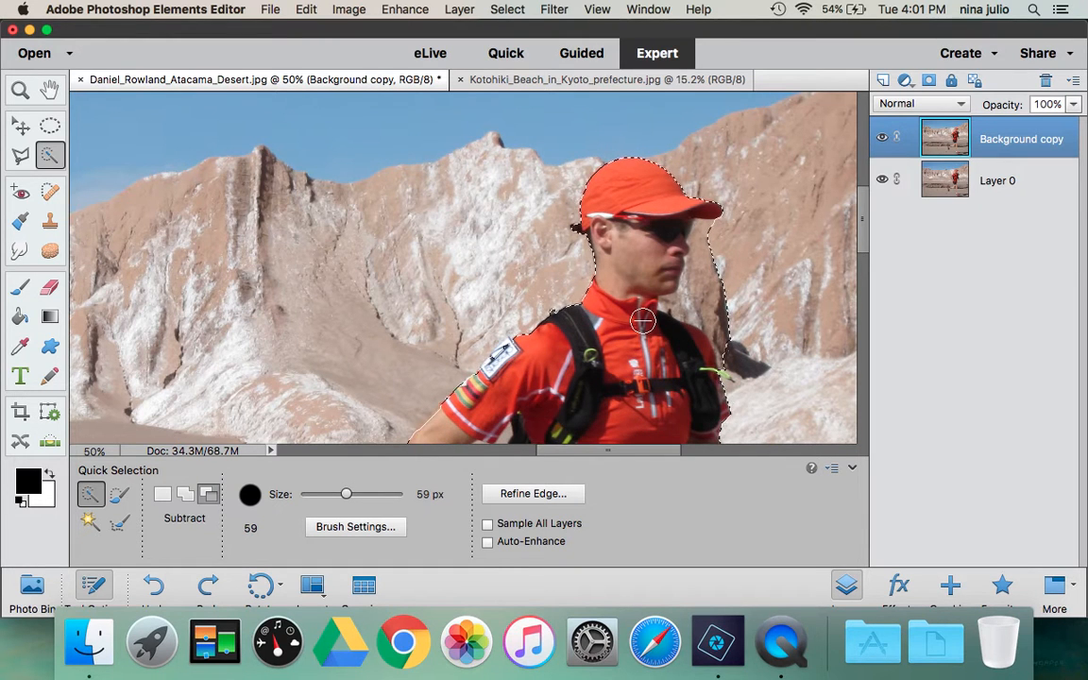
{"action": "key", "text": "super+0"}
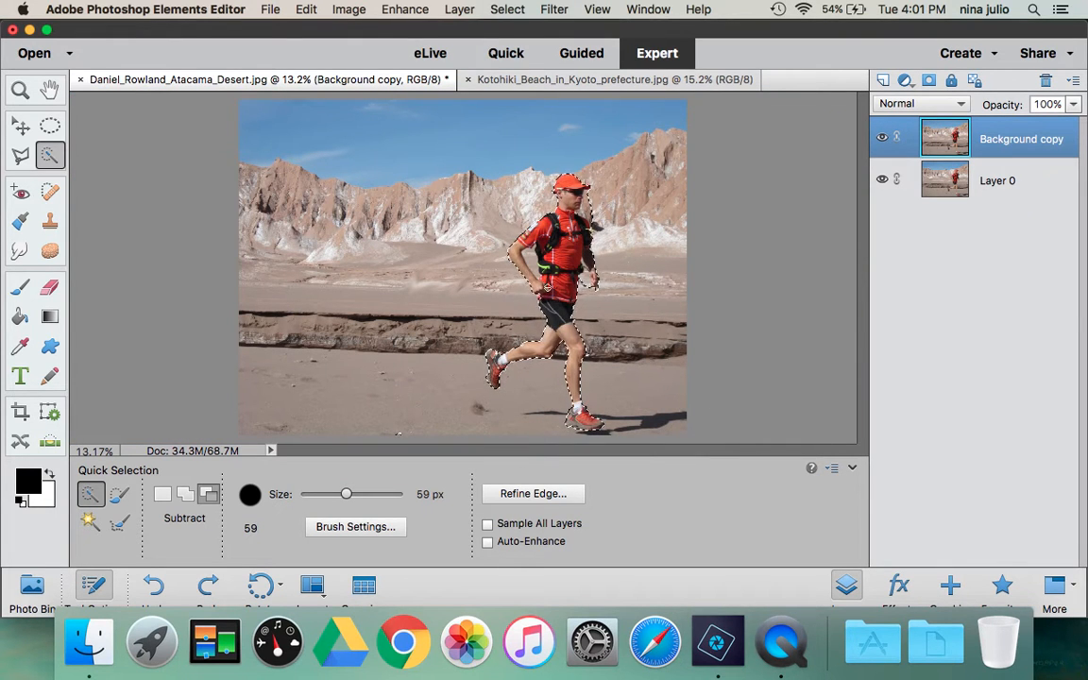
{"action": "key", "text": "super+equal"}
{"action": "key", "text": "super+equal"}
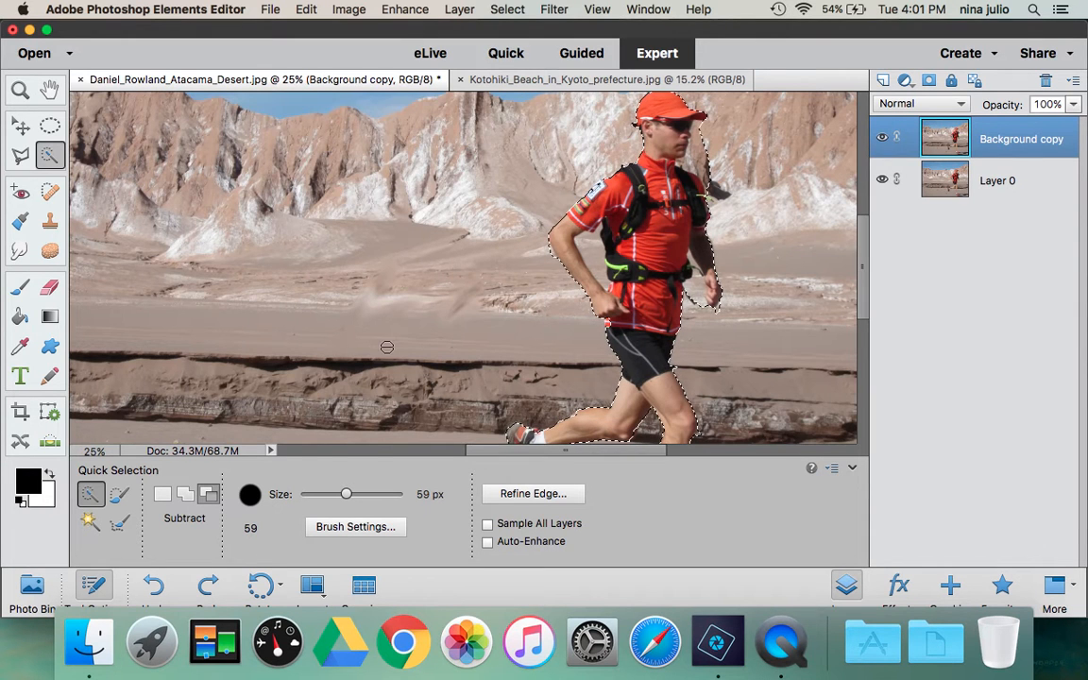
{"action": "left_click", "coordinate": [185, 495]}
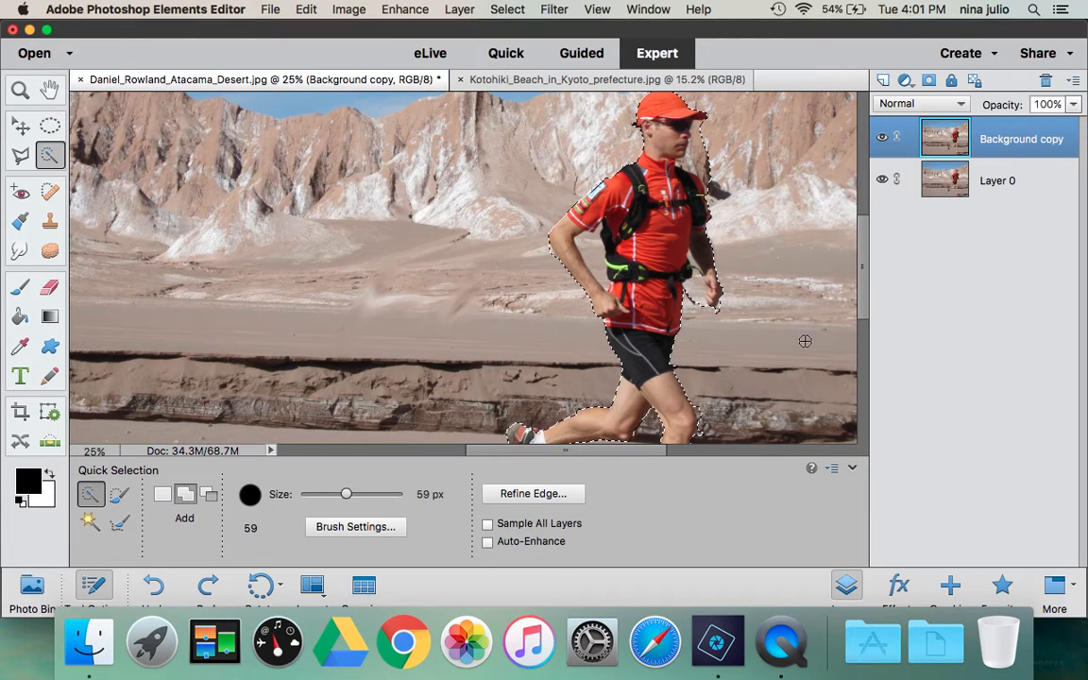
{"action": "key", "text": "super+0"}
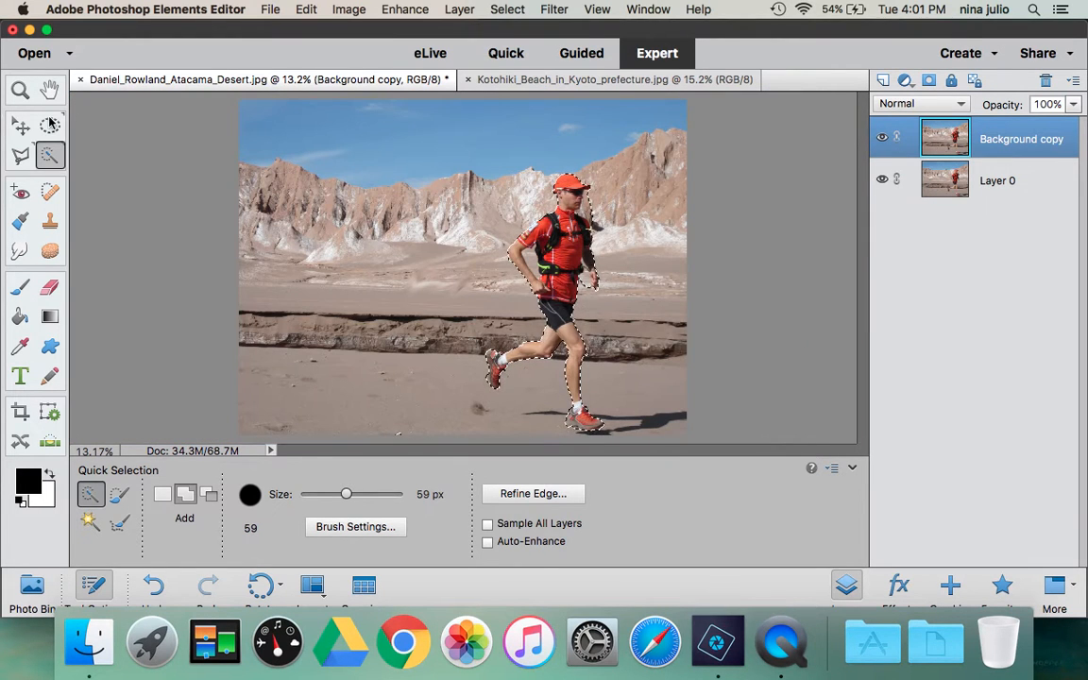
Move the selected runner into the Kotohiki_Beach_in_Kyoto_prefecture.jpg photo and position him on the sand right of the shoreline
{"action": "left_click", "coordinate": [21, 127]}
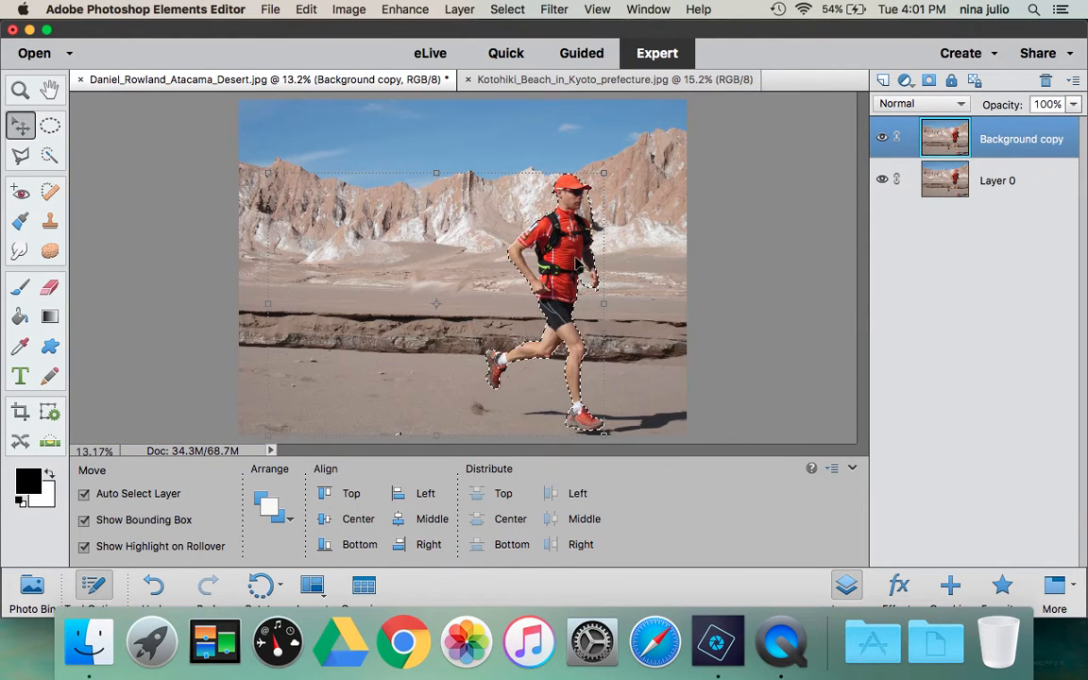
{"action": "left_click_drag", "start_coordinate": [572, 253], "coordinate": [582, 85]}
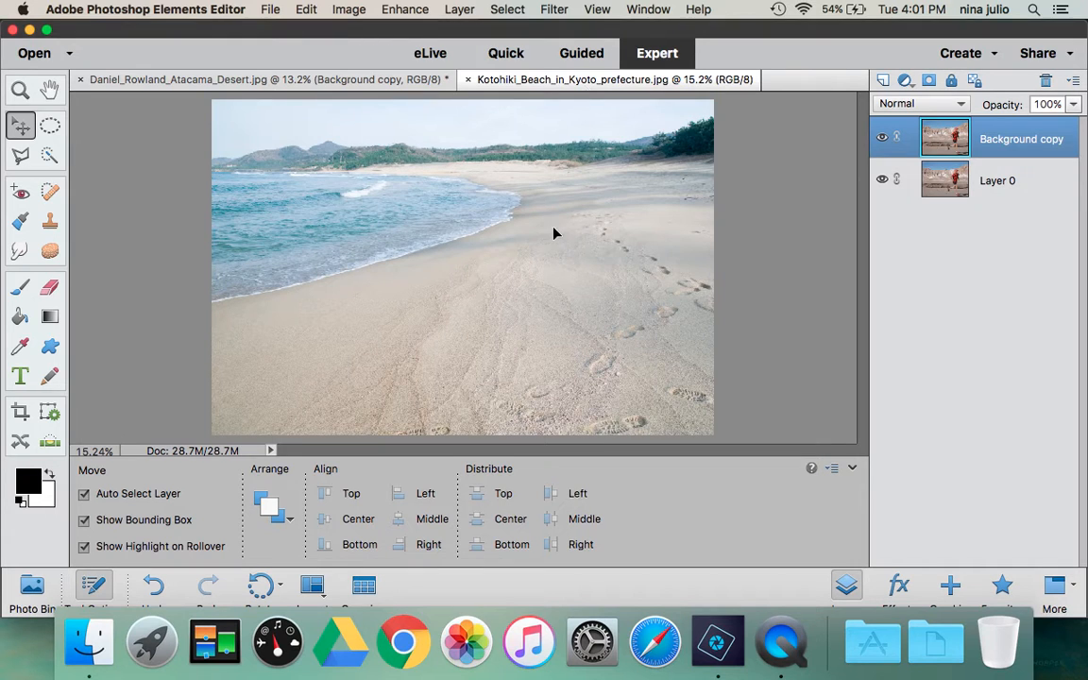
{"action": "left_click_drag", "start_coordinate": [530, 278], "coordinate": [532, 280]}
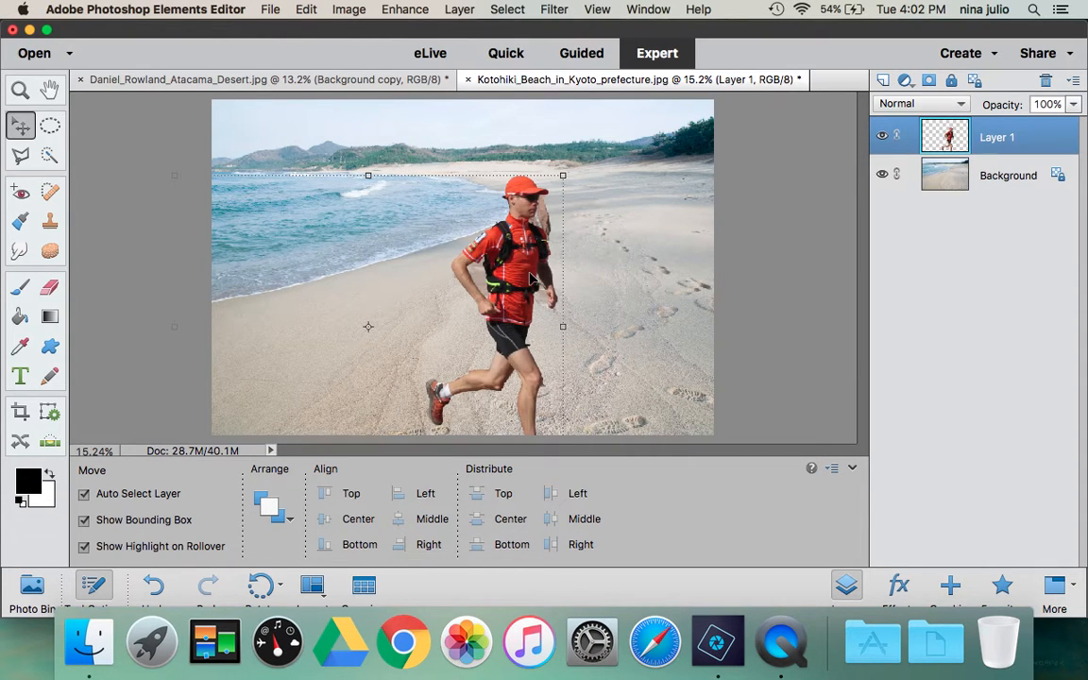
{"action": "left_click_drag", "start_coordinate": [496, 319], "coordinate": [581, 250]}
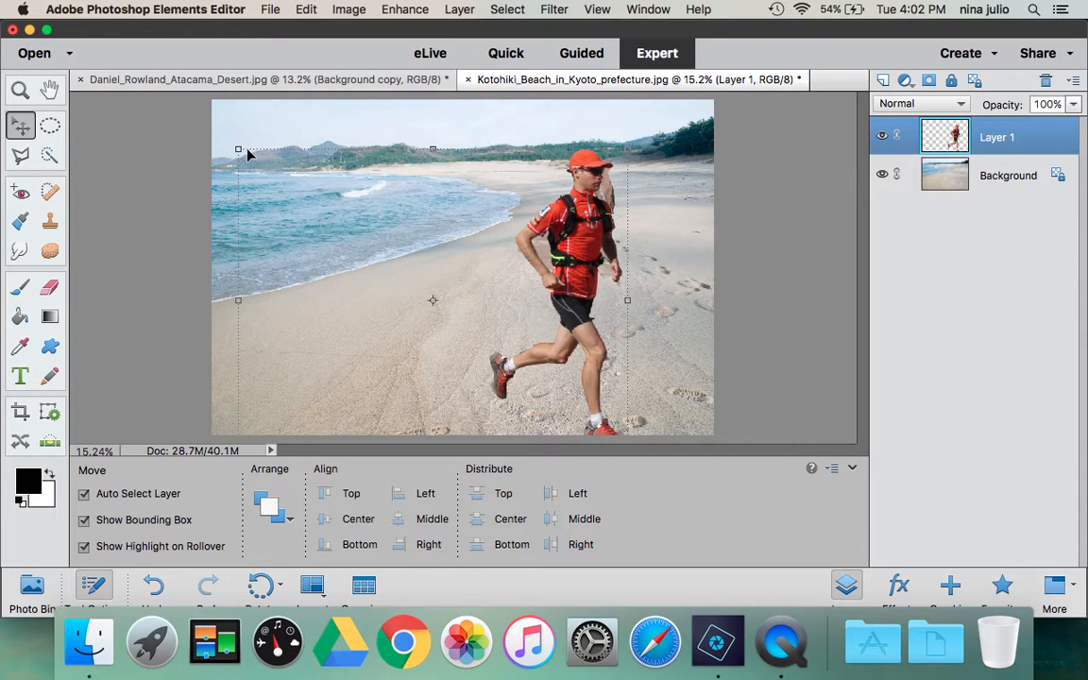
Scale the runner down proportionally to about 29.88% and place him farther back on the beach near the water's edge
{"action": "left_click_drag", "start_coordinate": [266, 152], "coordinate": [368, 207]}
{"action": "left_click_drag", "start_coordinate": [595, 330], "coordinate": [613, 225]}
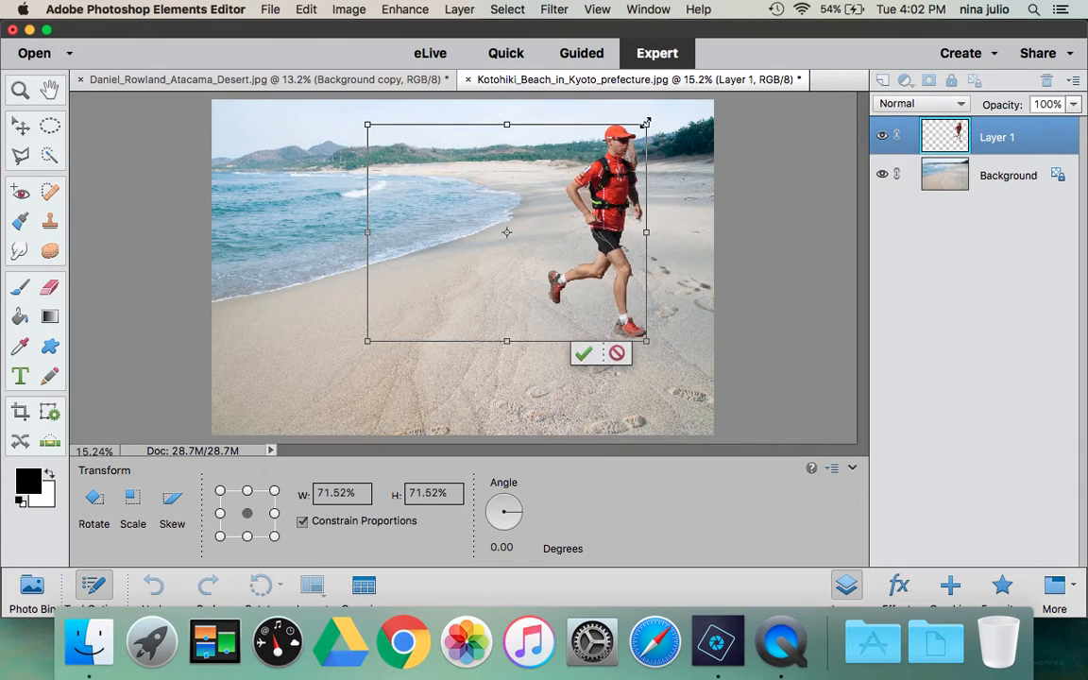
{"action": "left_click_drag", "start_coordinate": [645, 123], "coordinate": [566, 203]}
{"action": "left_click_drag", "start_coordinate": [607, 203], "coordinate": [648, 176]}
{"action": "left_click_drag", "start_coordinate": [655, 121], "coordinate": [643, 128]}
{"action": "left_click_drag", "start_coordinate": [627, 194], "coordinate": [593, 169]}
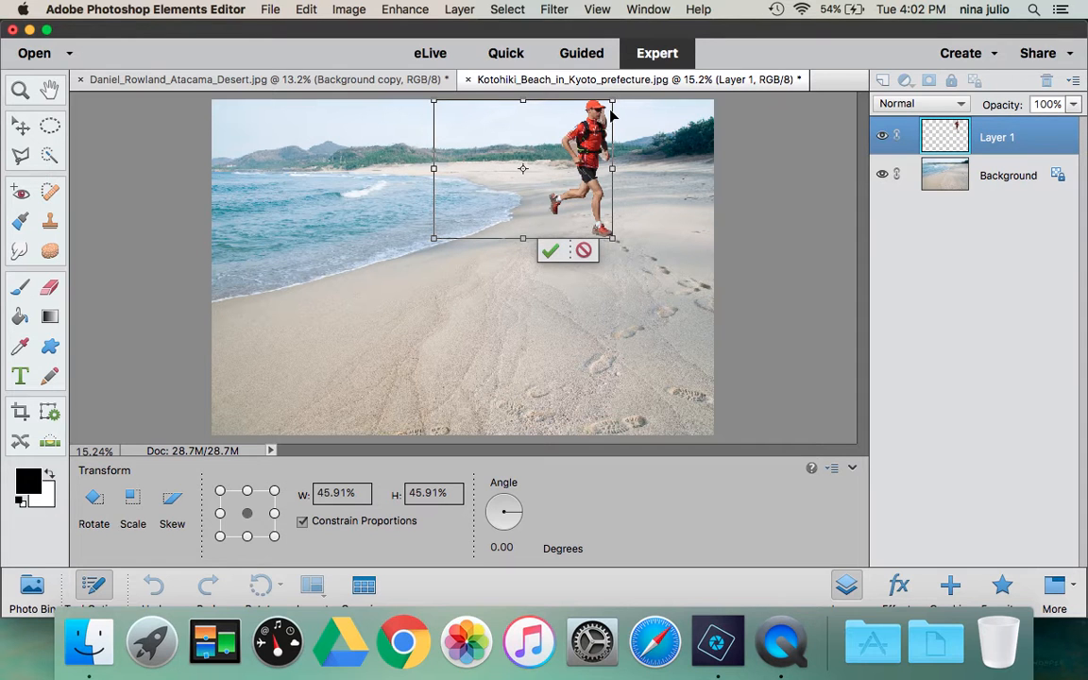
{"action": "left_click_drag", "start_coordinate": [601, 115], "coordinate": [599, 183]}
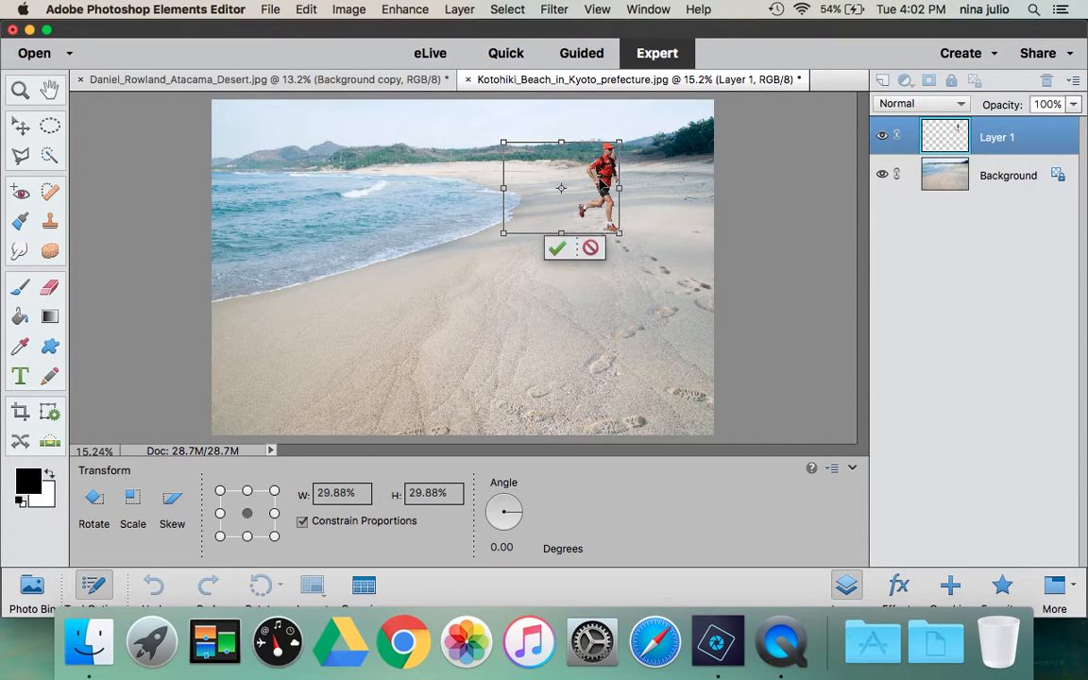
Enlarge the runner proportionally to about 90.75%, place him in the middle foreground of the beach, and apply the transformation
{"action": "left_click_drag", "start_coordinate": [503, 232], "coordinate": [274, 459]}
{"action": "left_click_drag", "start_coordinate": [579, 273], "coordinate": [507, 271]}
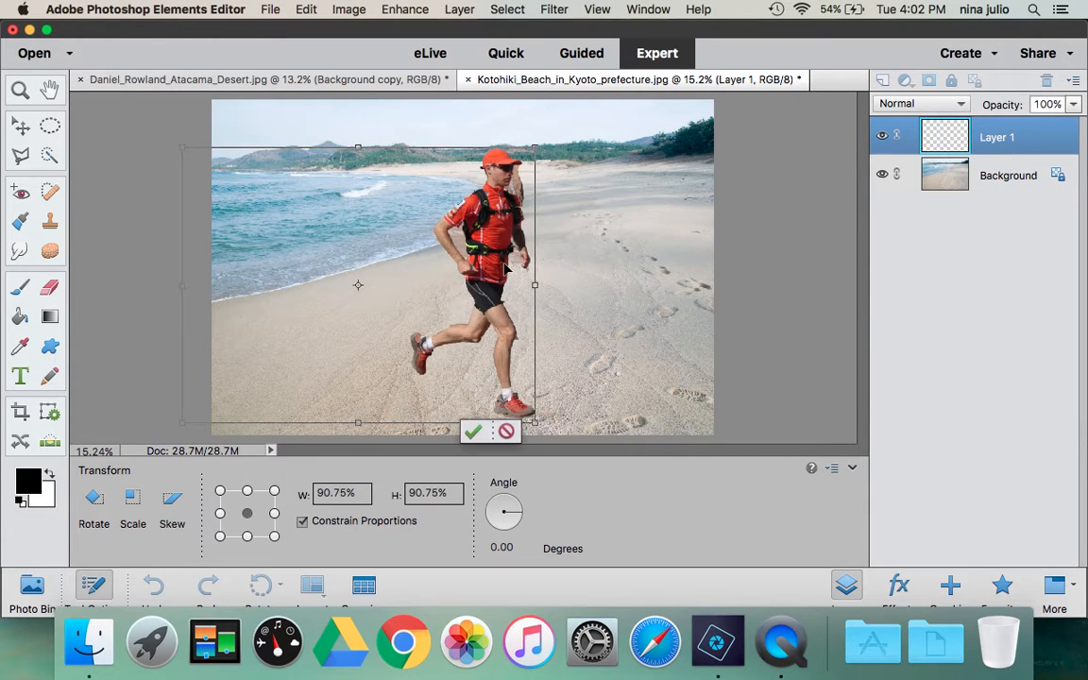
{"action": "left_click", "coordinate": [479, 431]}
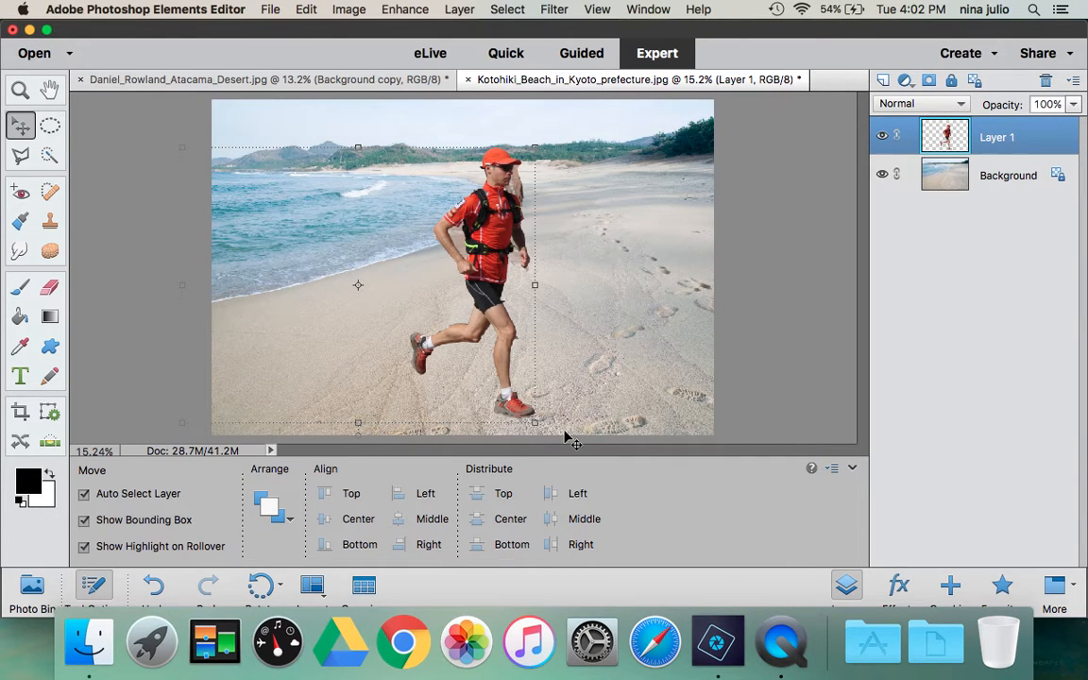
{"action": "left_click", "coordinate": [272, 10]}
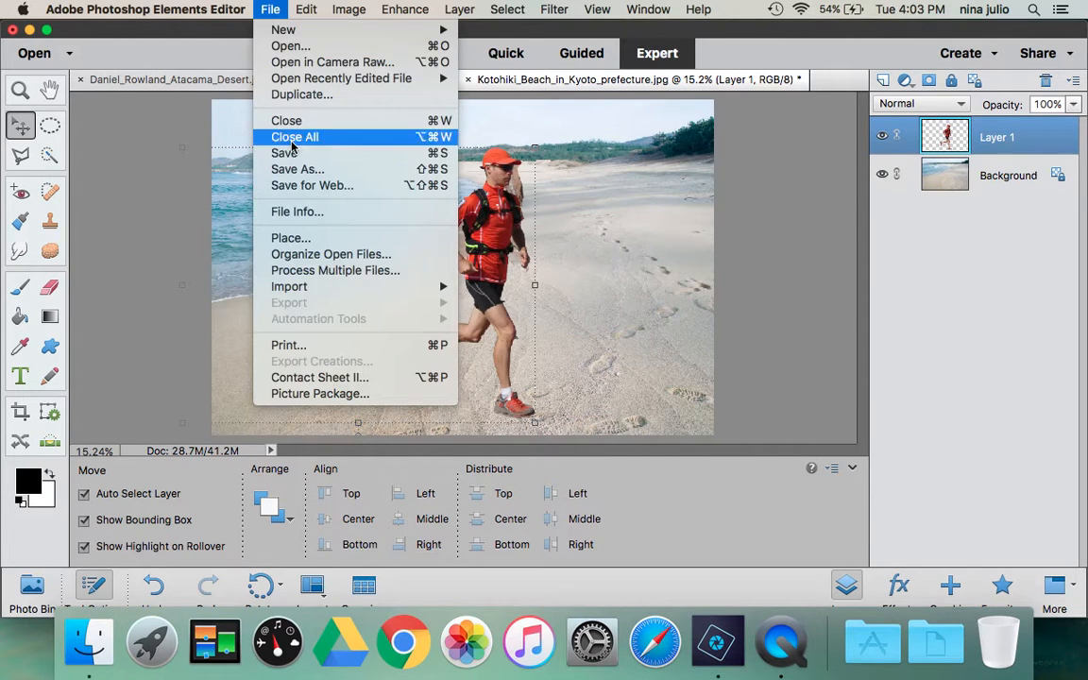
{"action": "left_click", "coordinate": [297, 170]}
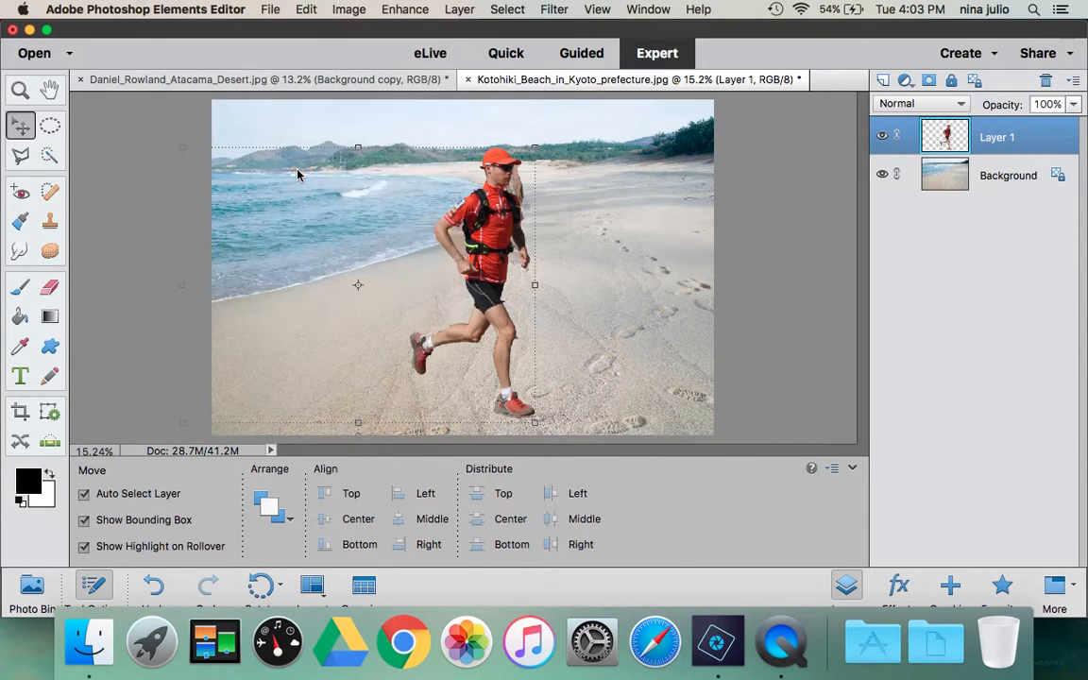
{"action": "left_click", "coordinate": [671, 276]}
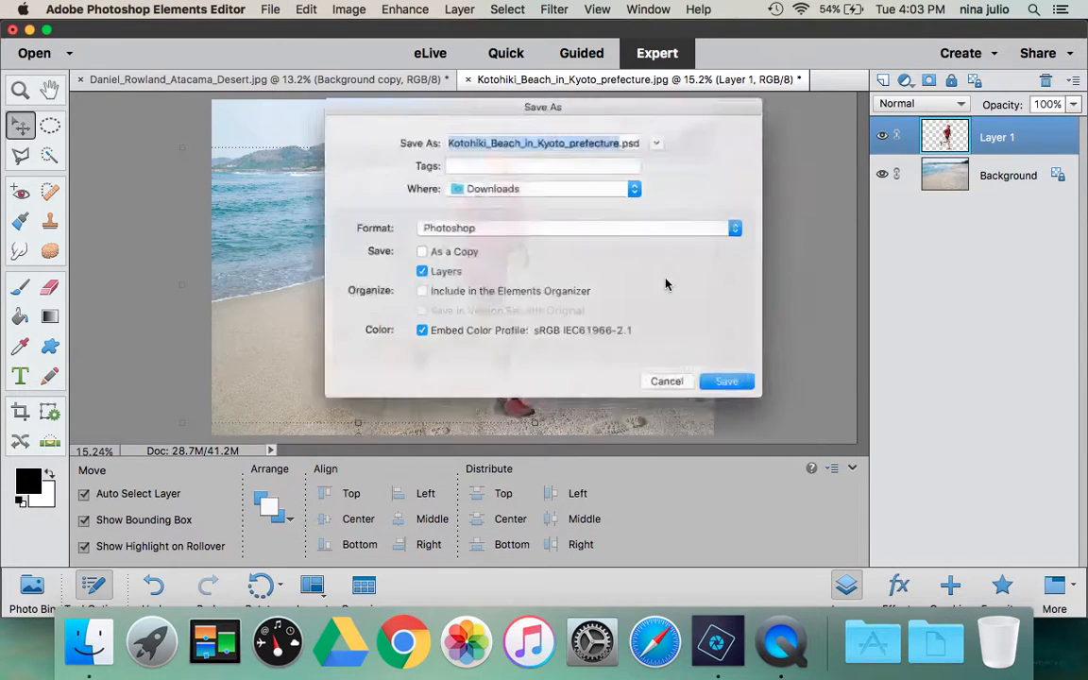
{"action": "left_click", "coordinate": [691, 397]}
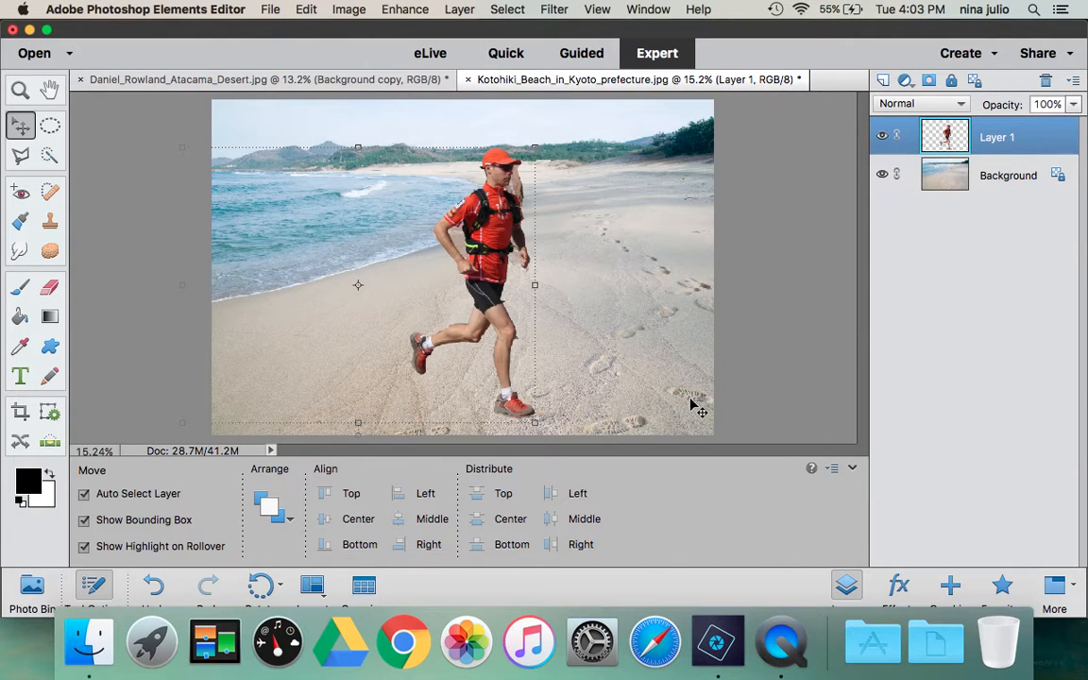